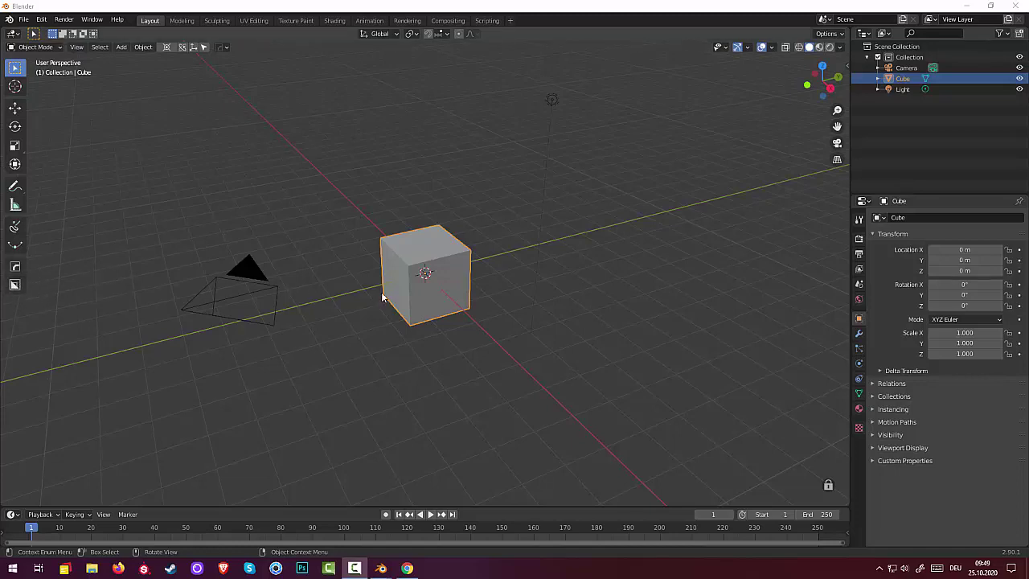
right_click(493, 287)
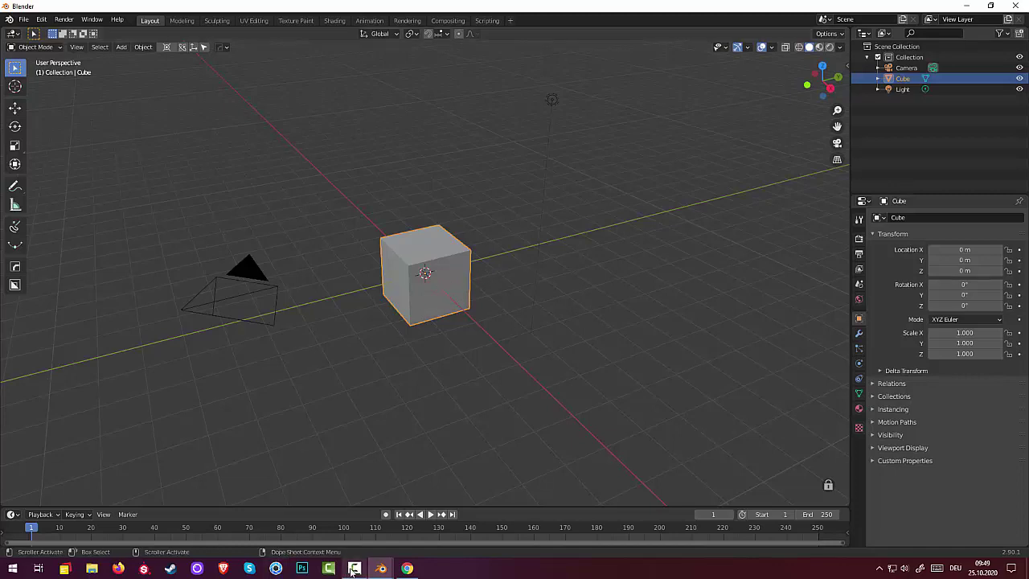
mouse_move(355, 570)
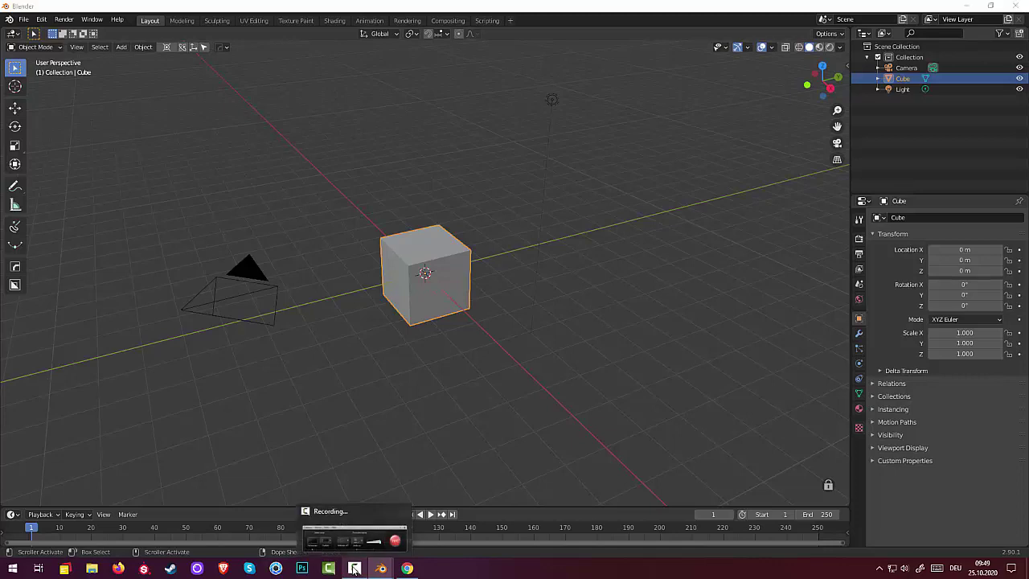
left_click(355, 568)
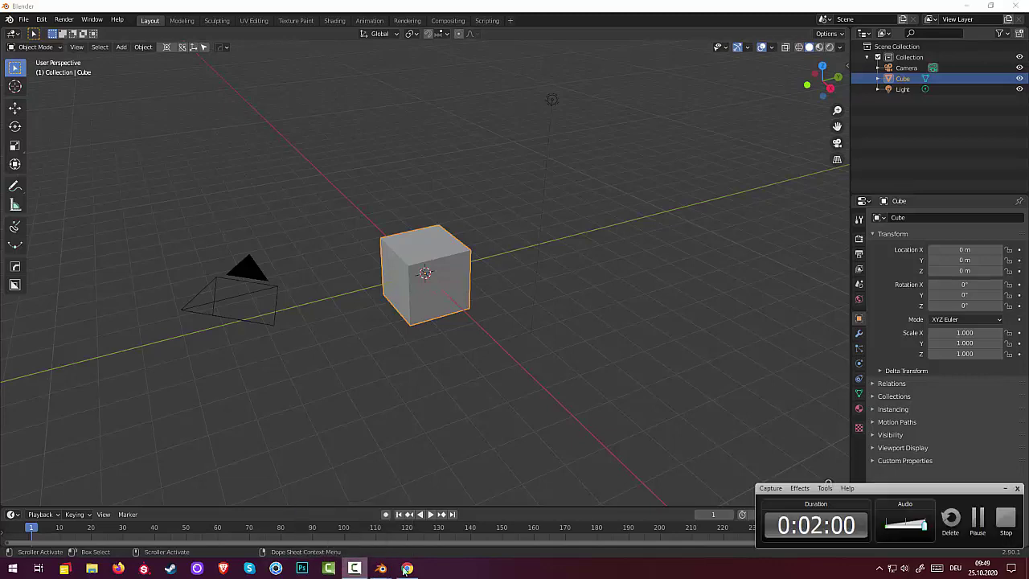
left_click(980, 521)
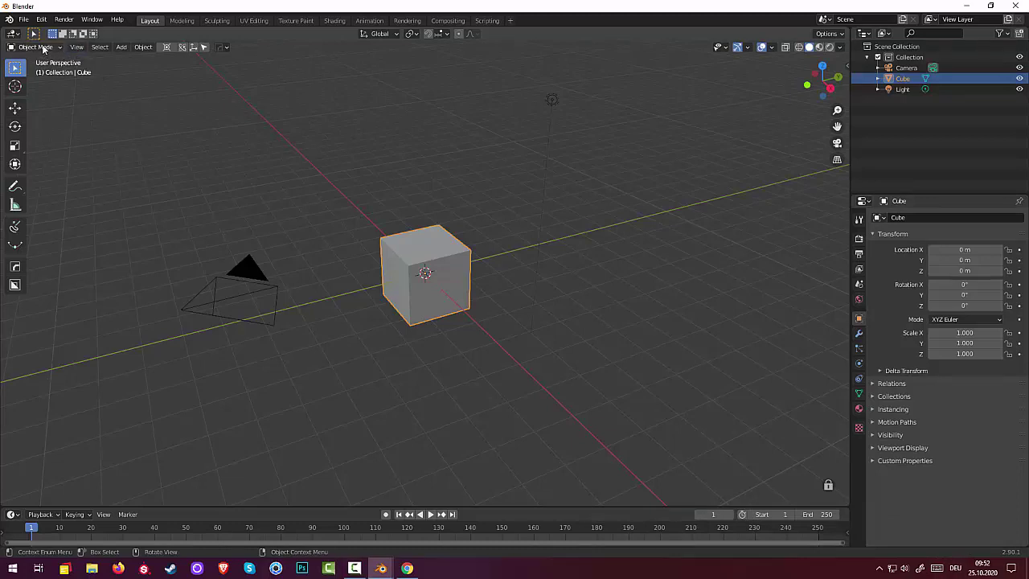
left_click(36, 47)
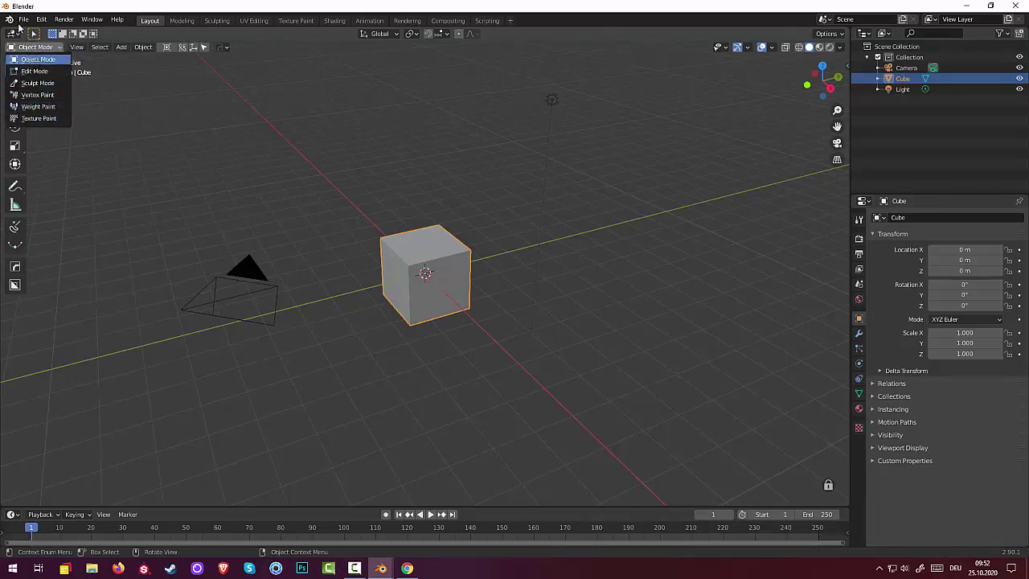
left_click(36, 59)
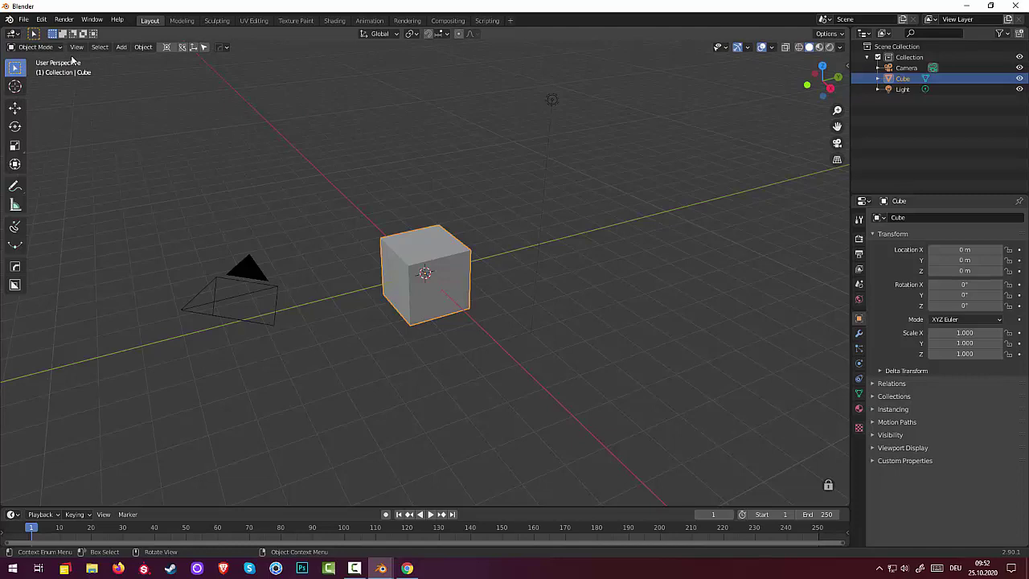
Step: Review the Hard Ops 9 add-on's keymap in the preferences, from the menu shortcuts down to the edit mode booleans, and close the preferences
left_click(41, 19)
left_click(64, 173)
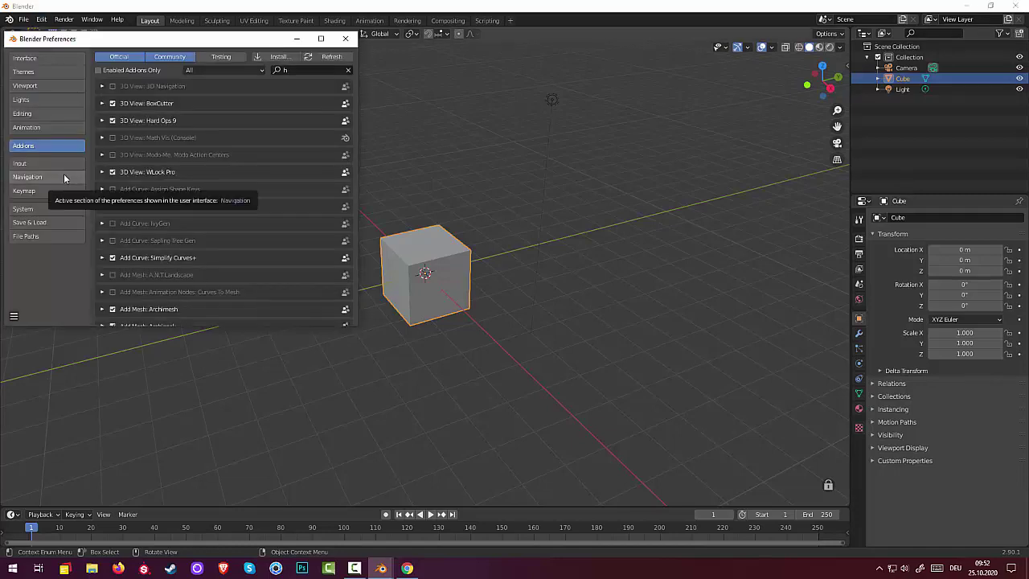
left_click(103, 121)
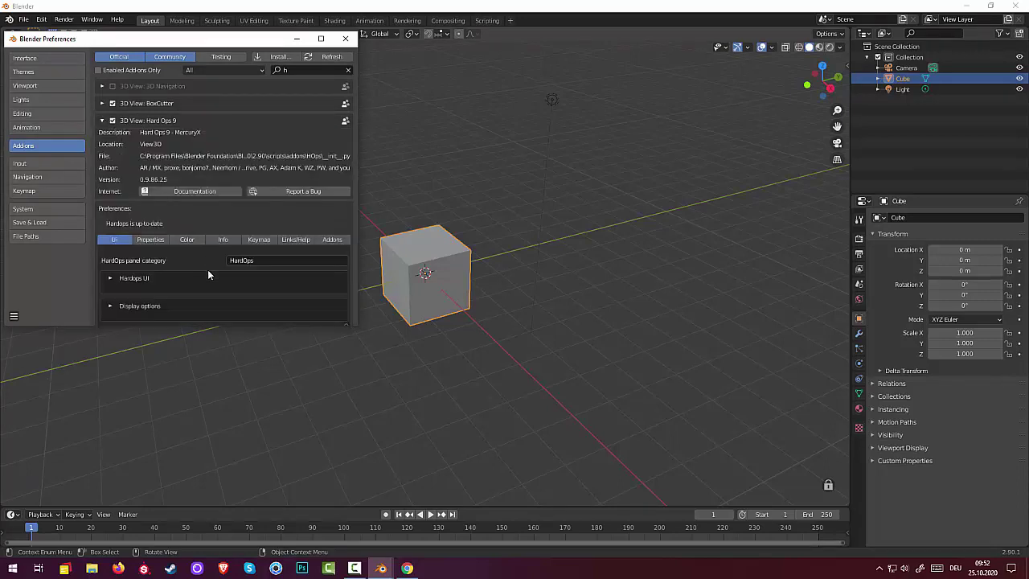
scroll(208, 270, "down", 5)
scroll(210, 269, "up", 2)
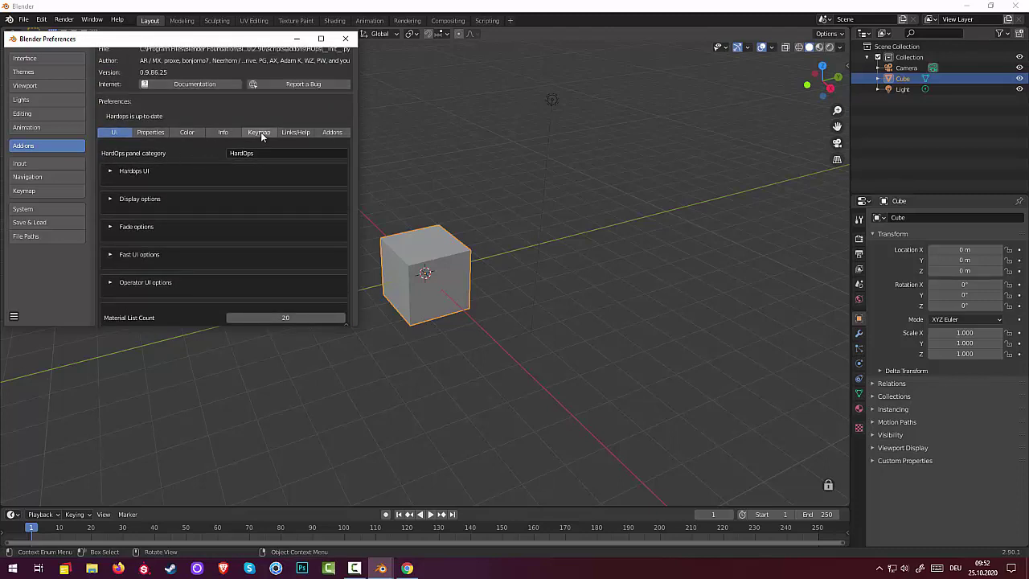
left_click(259, 134)
scroll(202, 235, "down", 2)
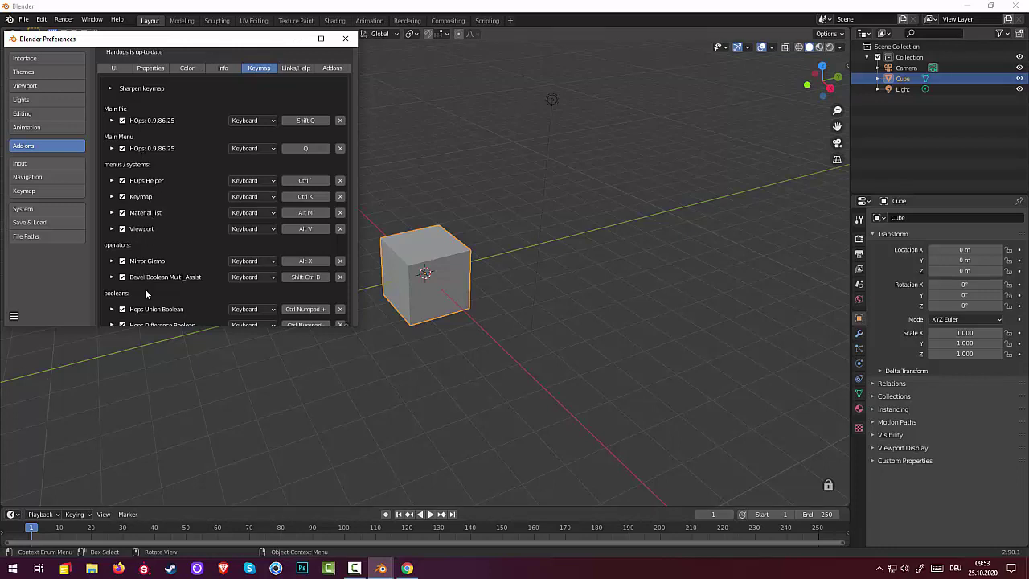
scroll(163, 274, "down", 4)
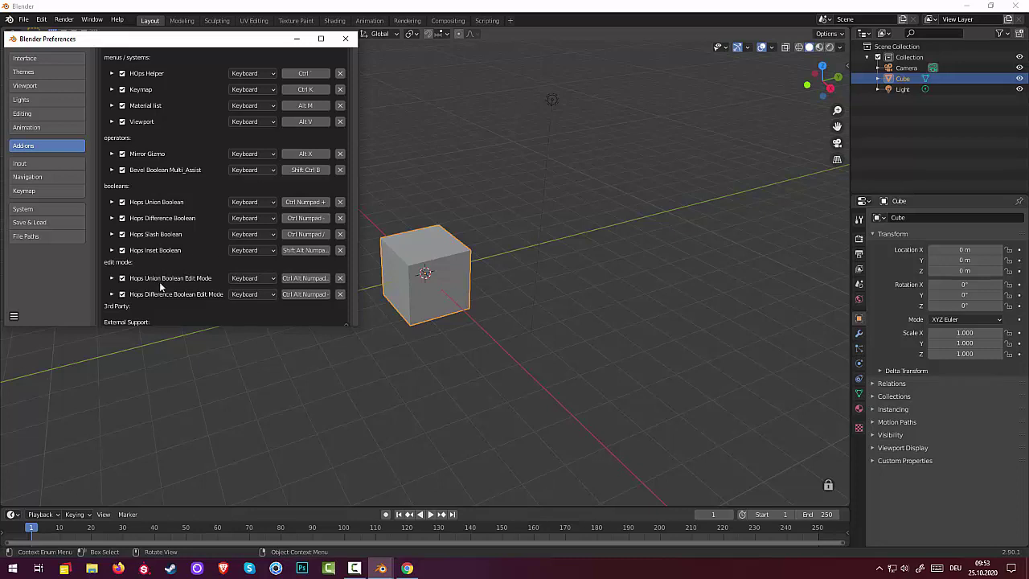
left_click(346, 39)
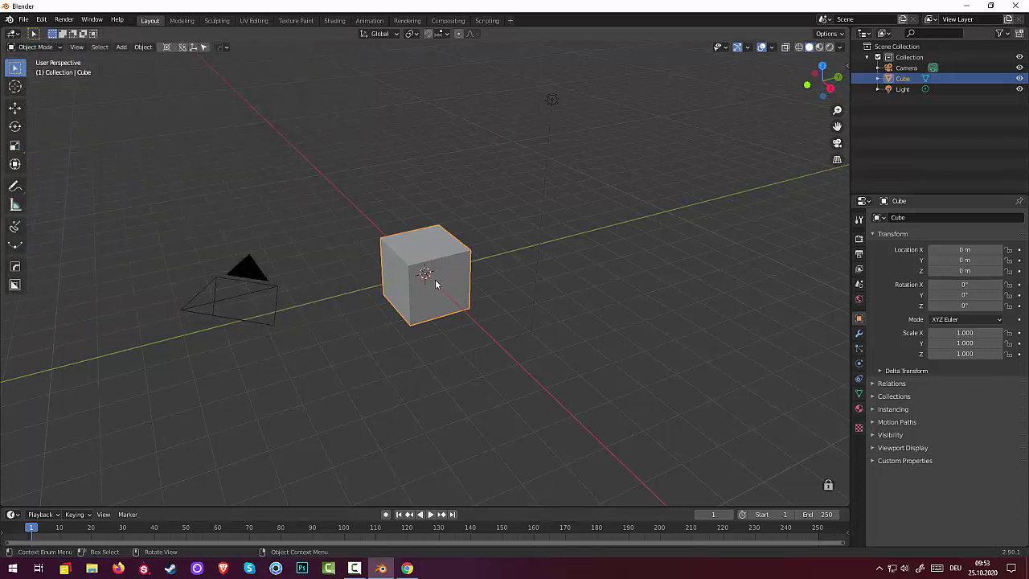
key("ctrl")
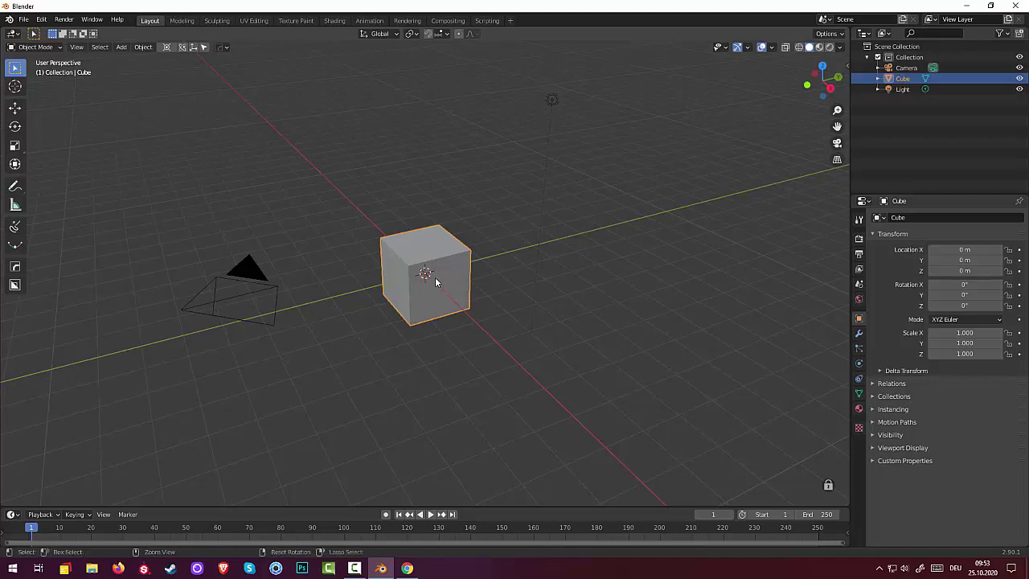
key("ctrl+q")
key("Escape")
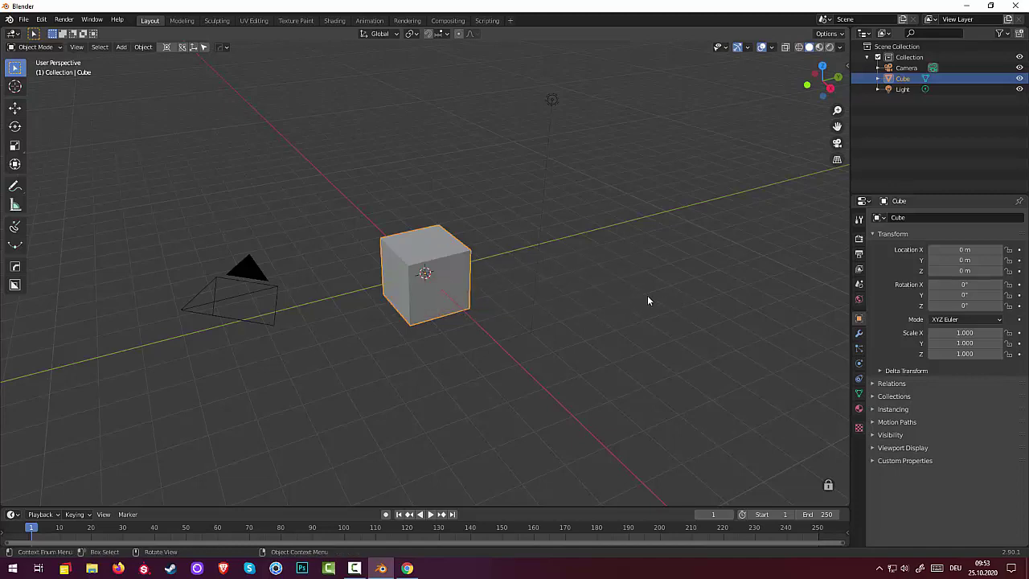
left_click(545, 281)
left_click(464, 284)
Step: Check the Hard Ops main pie and main menu shortcuts in the add-on preferences and close the window
left_click(41, 20)
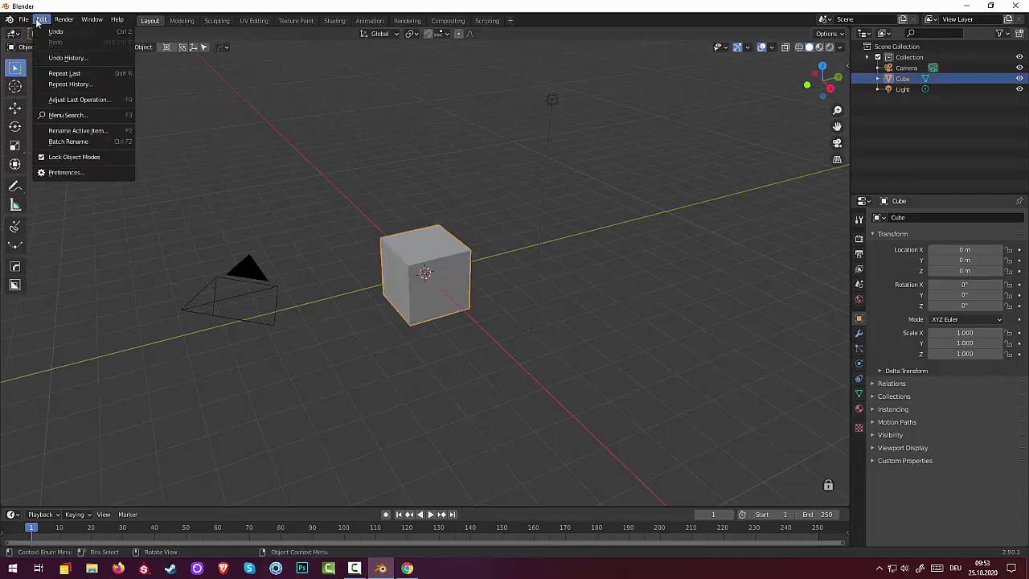
mouse_move(24, 20)
left_click(54, 173)
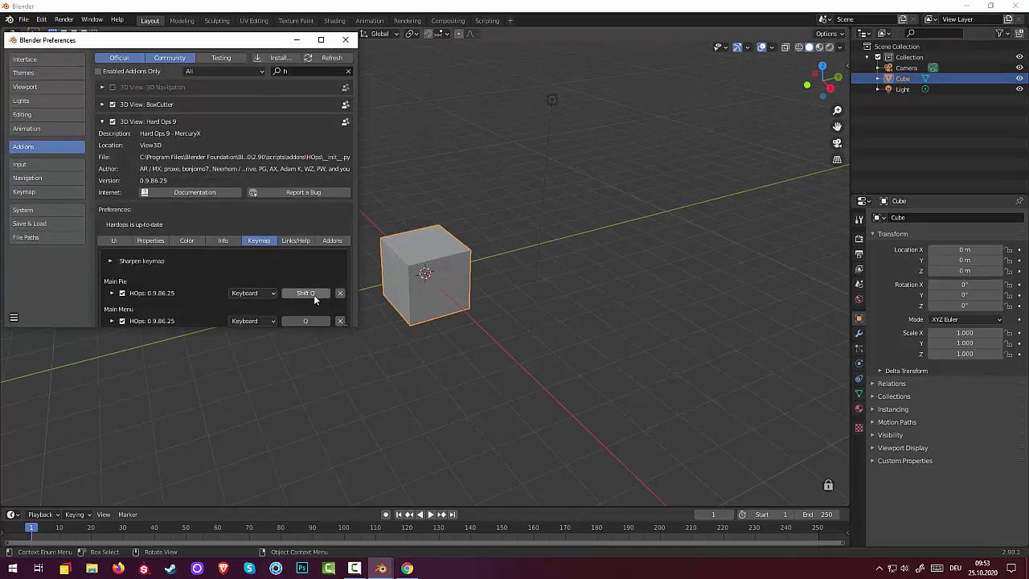
left_click(346, 40)
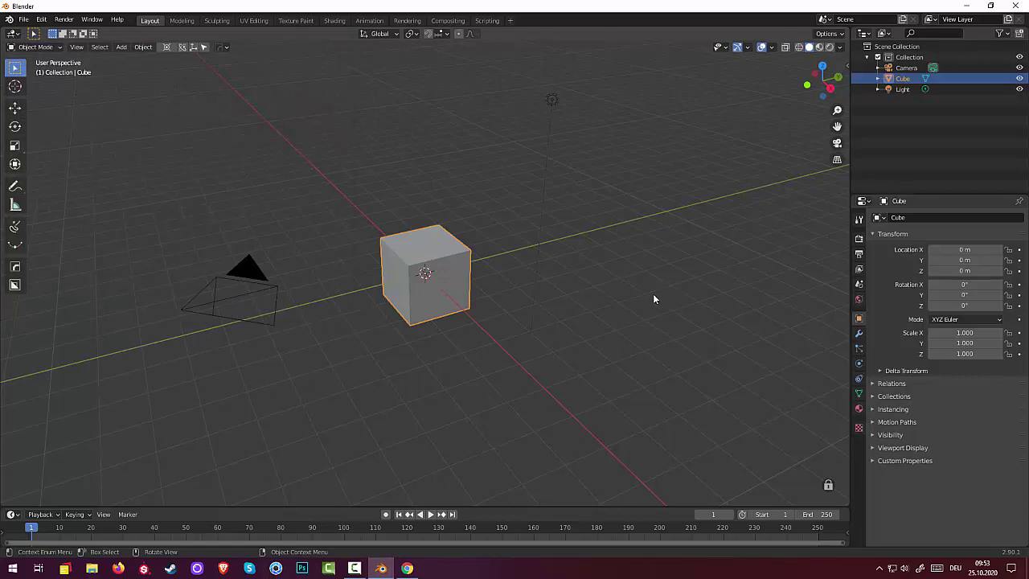
Step: View the Hard Ops pie menu and main menu for the selected cube, dismissing each without running an operation
key("shift+q")
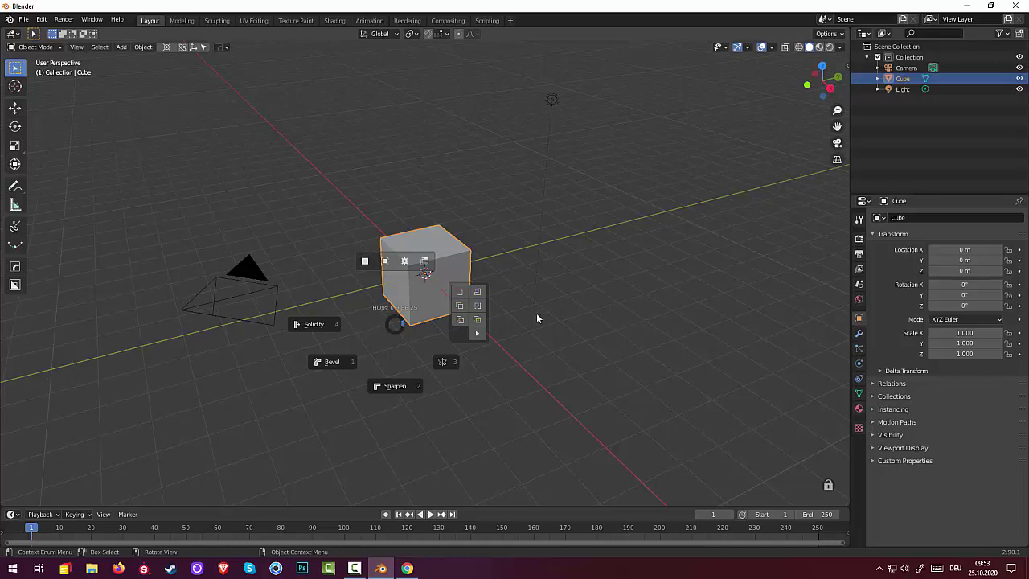
key("Escape")
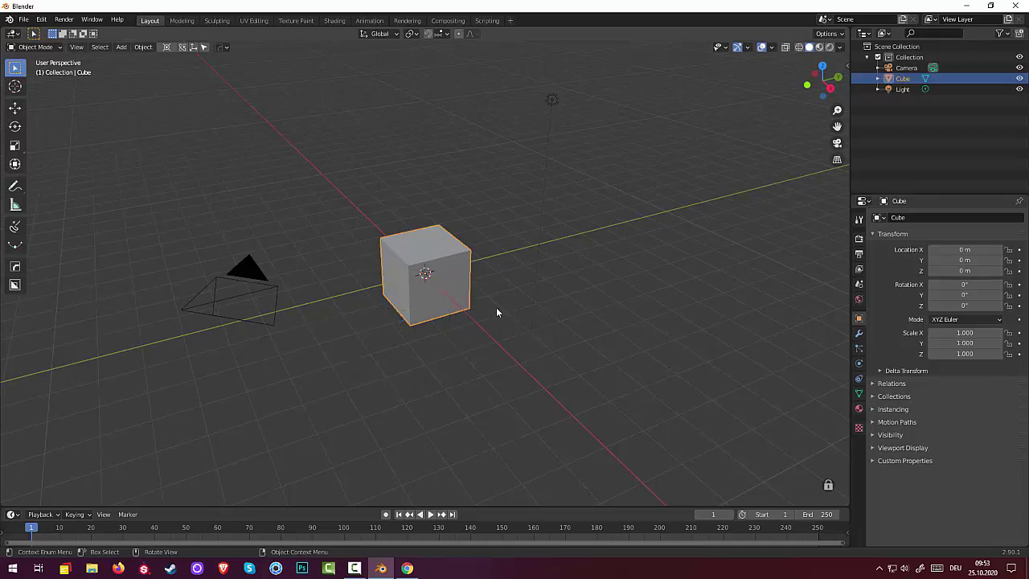
key("q")
left_click_drag(487, 288, 339, 171)
left_click(297, 190)
Step: Add a bevel to the cube with the Hard Ops Bevel operation and deselect the cube
key("q")
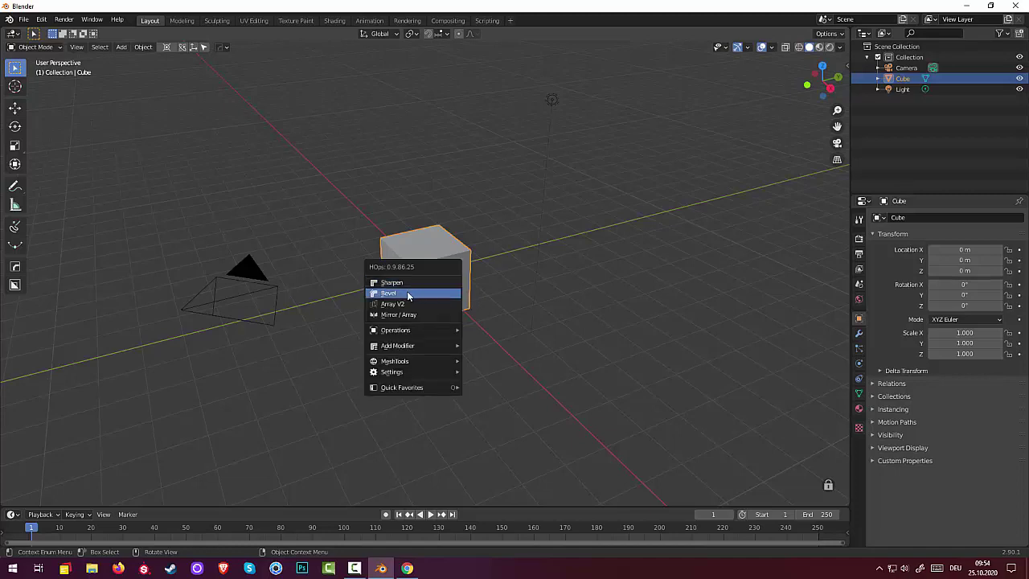
left_click(408, 294)
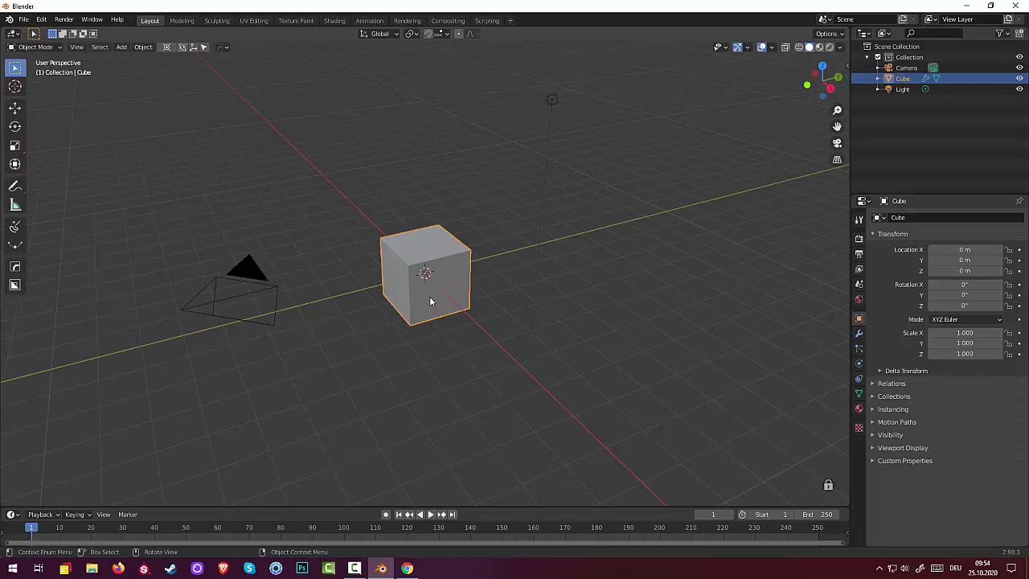
left_click(442, 351)
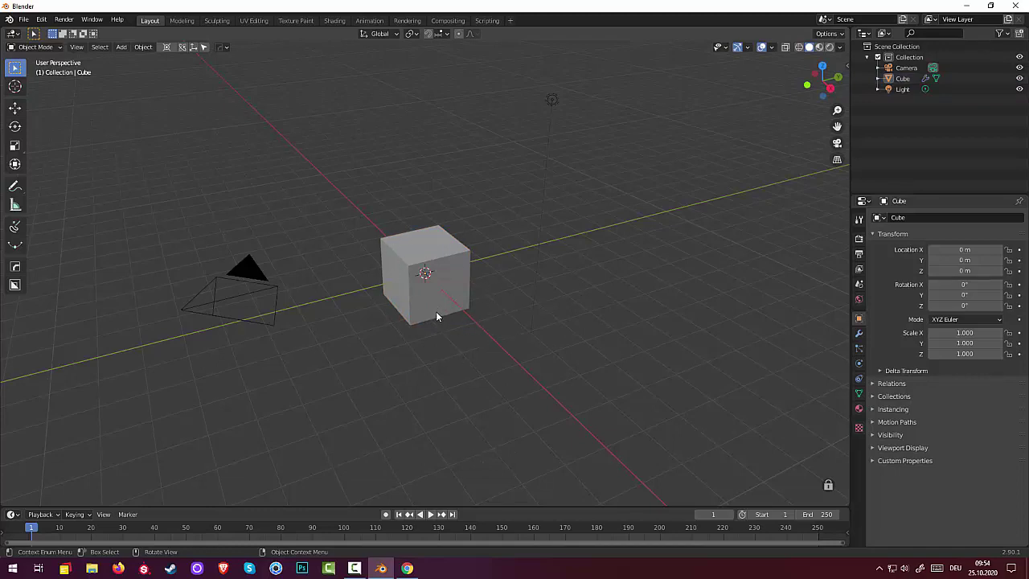
Step: View the Hard Ops main menu offered with no object selected and dismiss it
key("q")
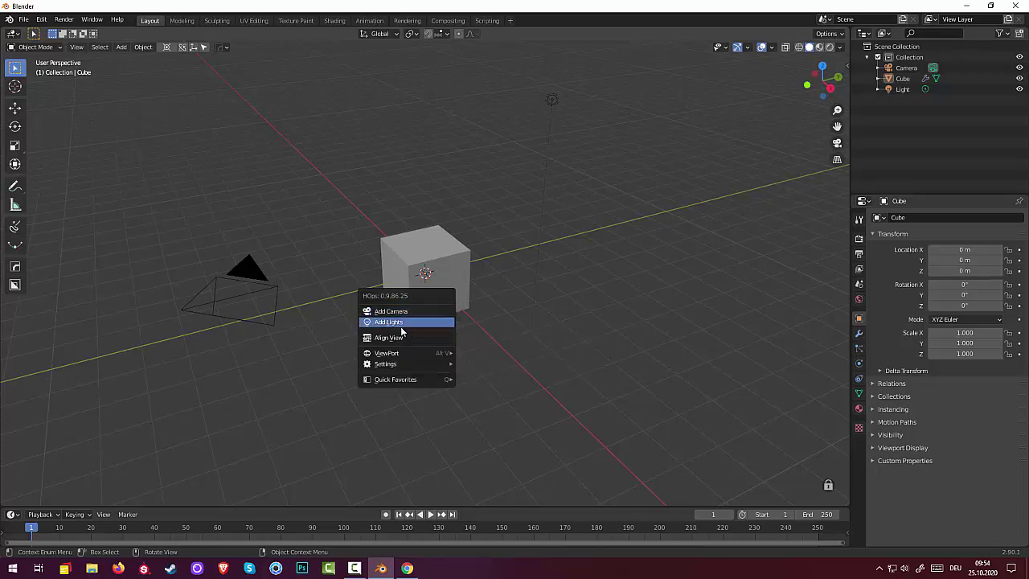
mouse_move(399, 385)
key("Escape")
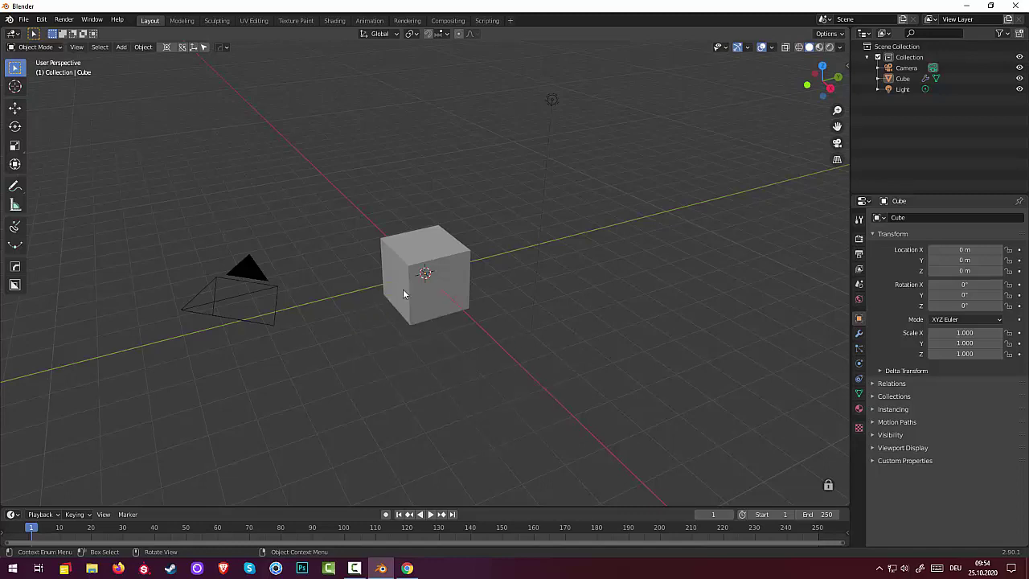
Step: Select the cube and adjust its bevel through the Hard Ops Bevel modifier to a width of about 0.049
left_click(452, 293)
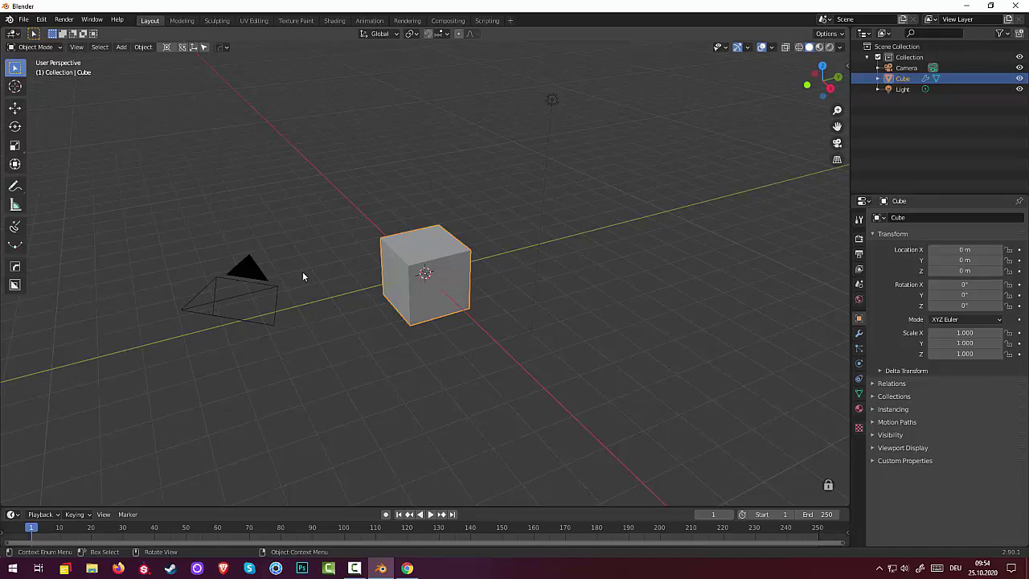
key("shift+q")
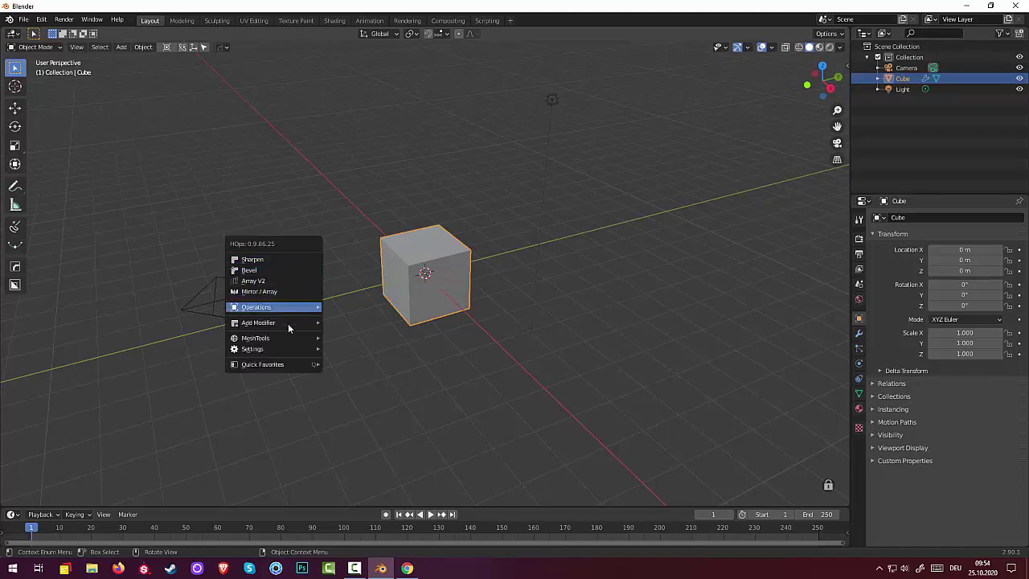
mouse_move(276, 325)
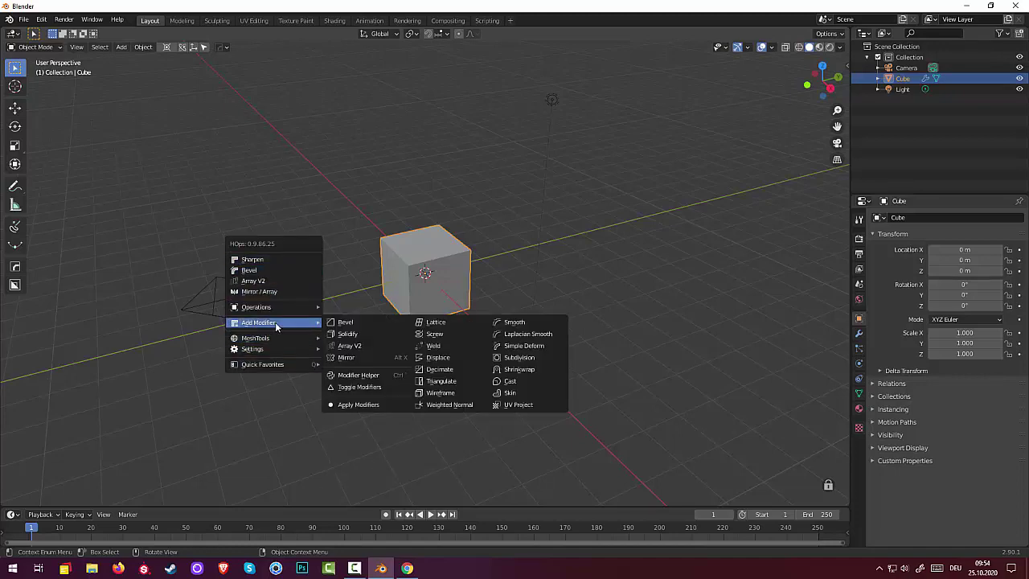
left_click(341, 322)
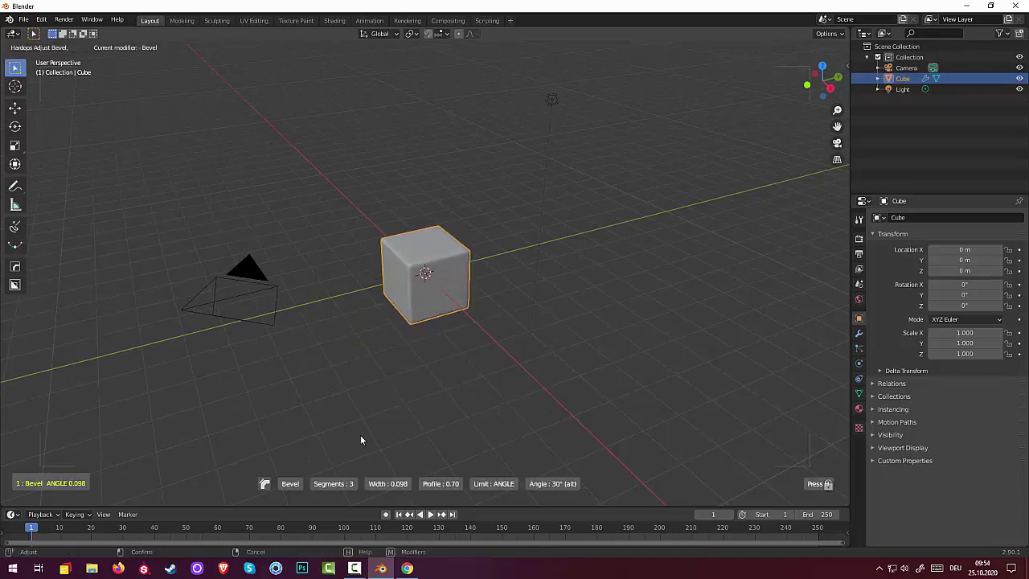
left_click(430, 324)
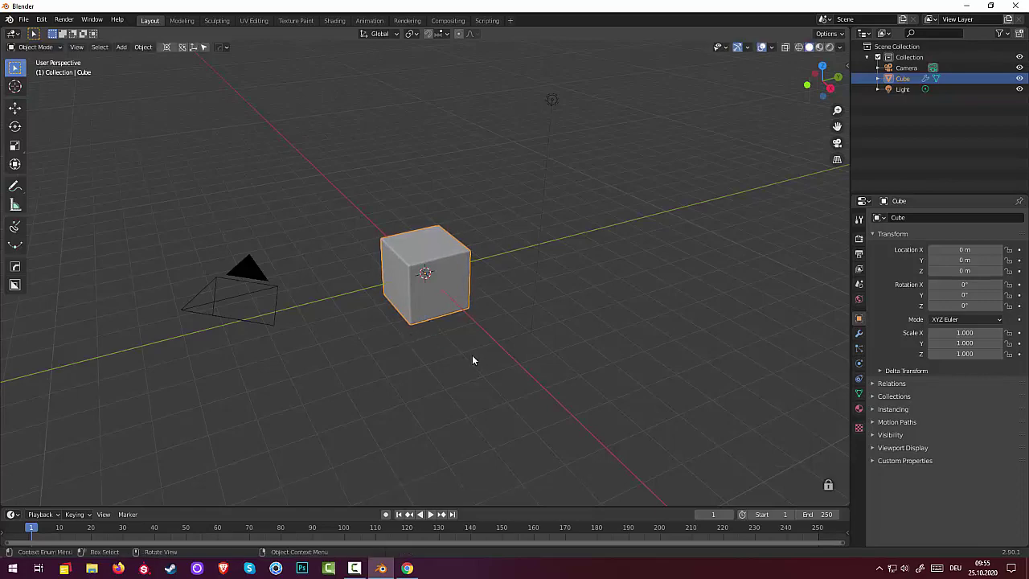
Step: Deselect the cube and examine the Hard Ops menu without a selection, including its Settings options
left_click(471, 356)
middle_click_drag(476, 346, 420, 314, "alt")
scroll(420, 309, "down", 1)
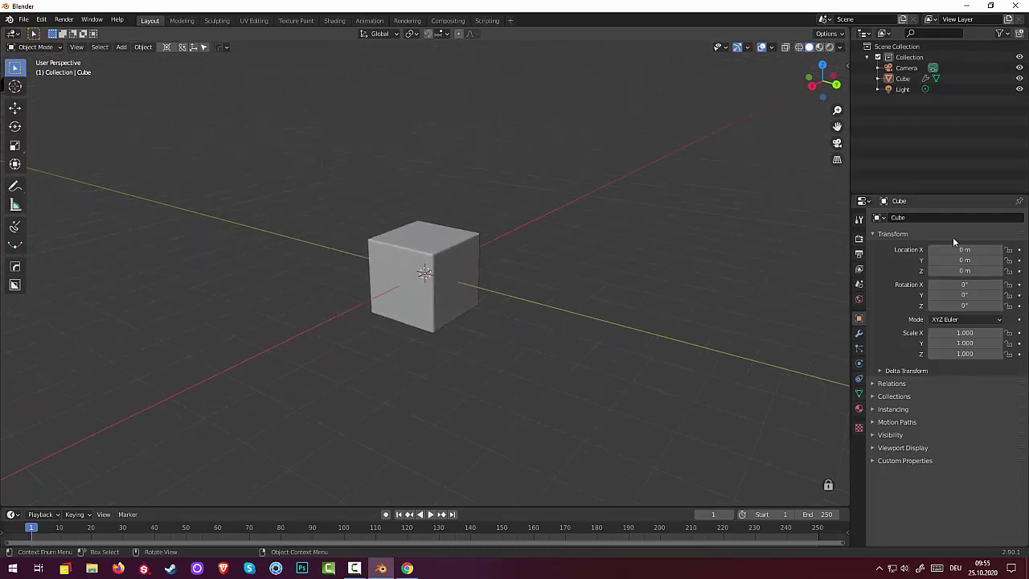
key("q")
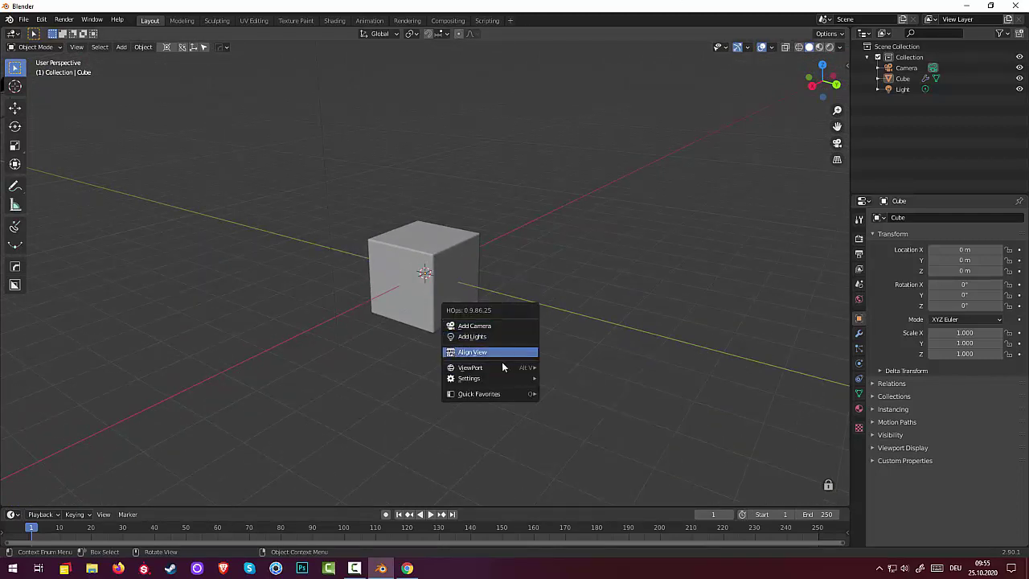
key("q")
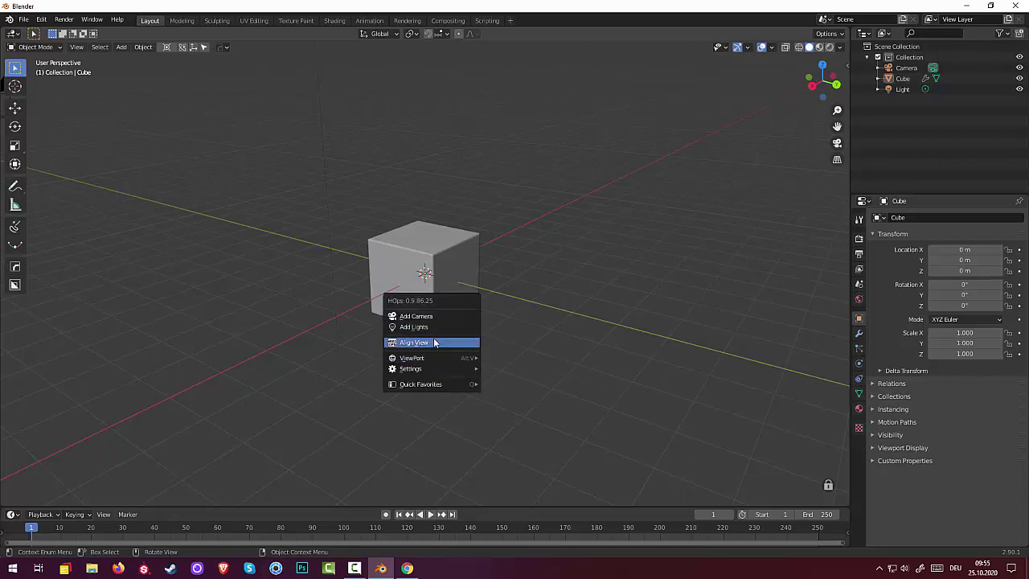
mouse_move(432, 375)
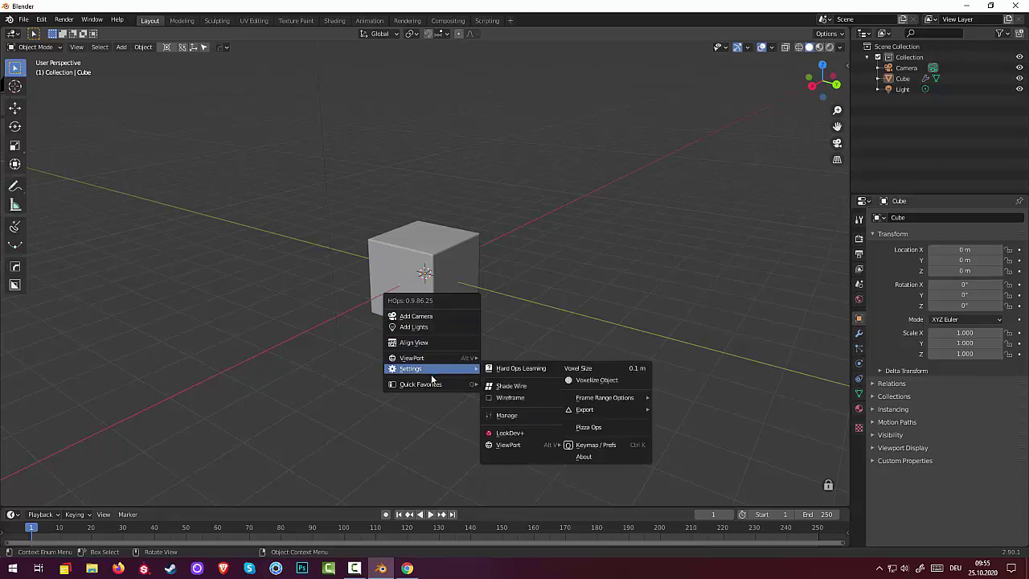
Step: Select the cube and mirror it along the Y axis with the Hard Ops Mirror / Array operation
left_click(440, 270)
key("q")
mouse_move(523, 320)
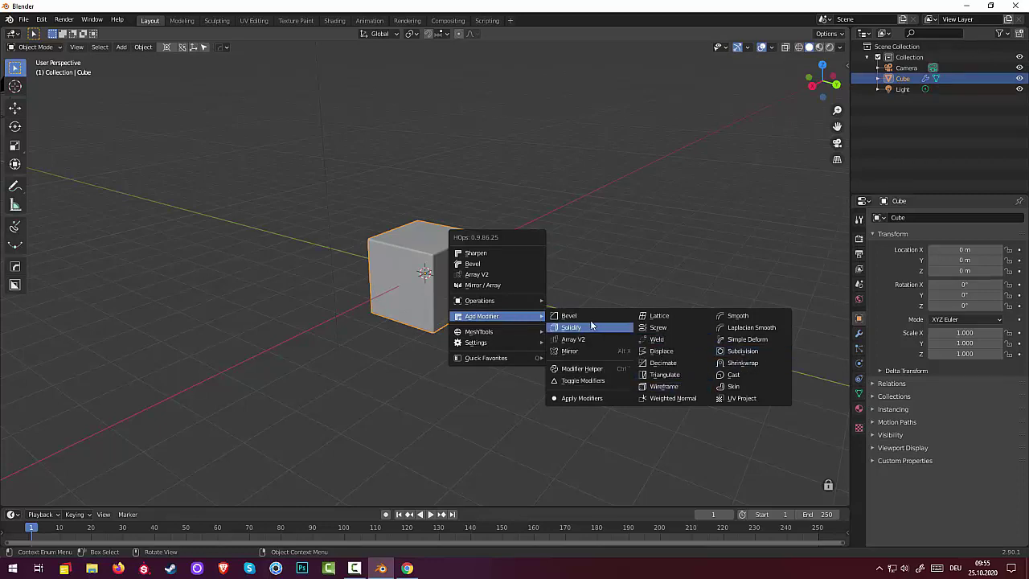
left_click(478, 285)
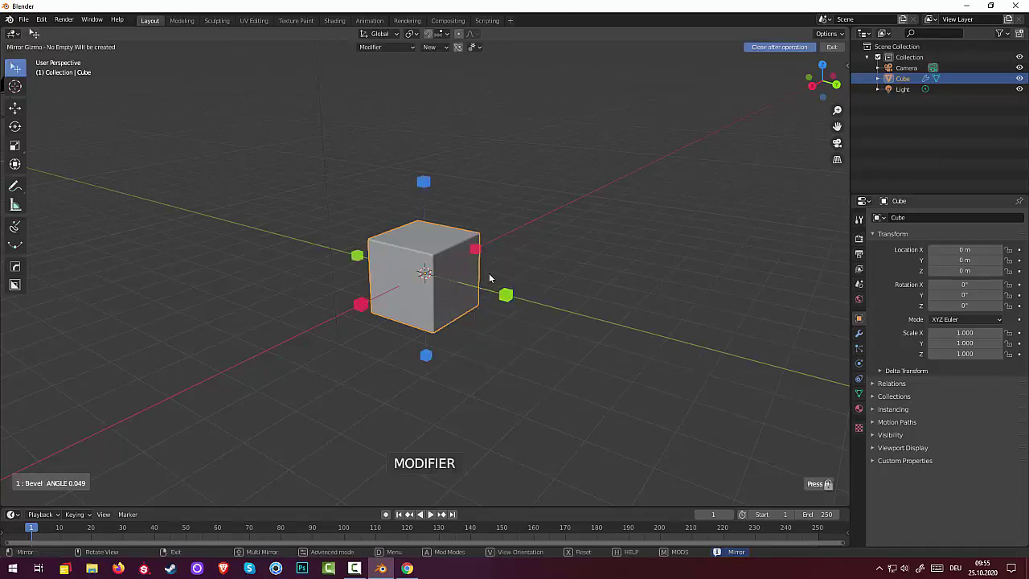
left_click_drag(506, 296, 528, 320)
left_click(448, 295)
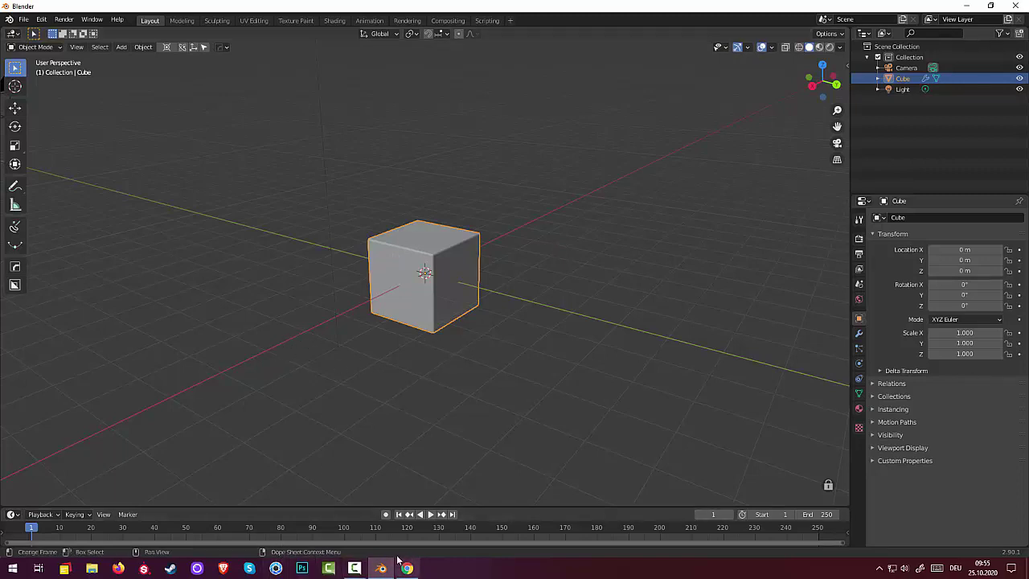
left_click(354, 569)
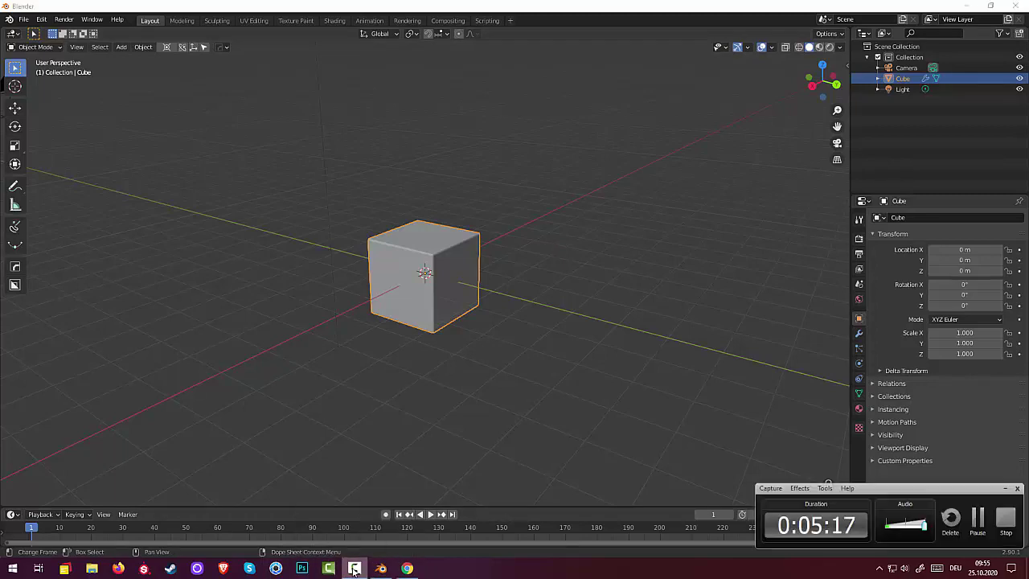
left_click(978, 520)
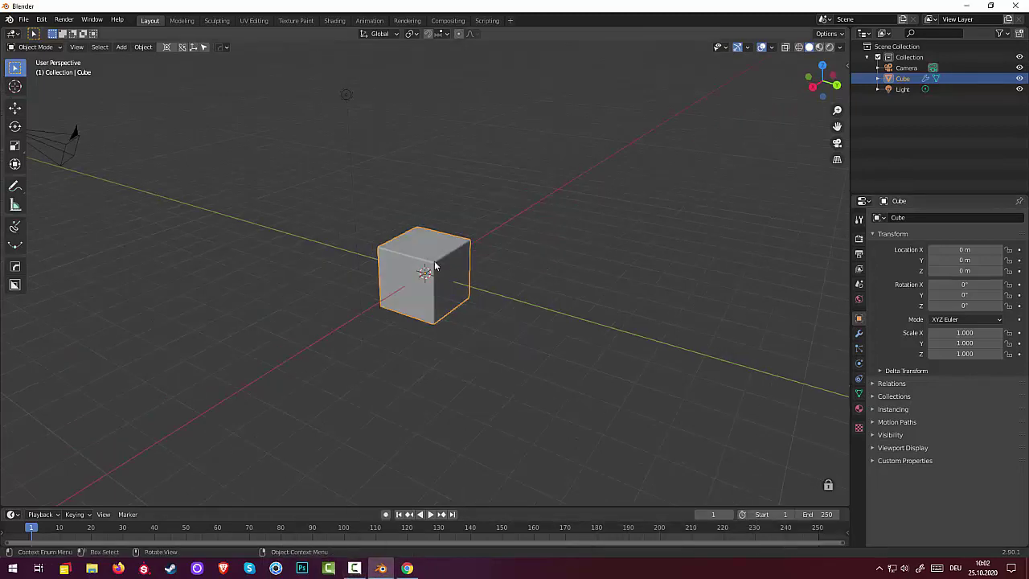
scroll(426, 265, "up", 3)
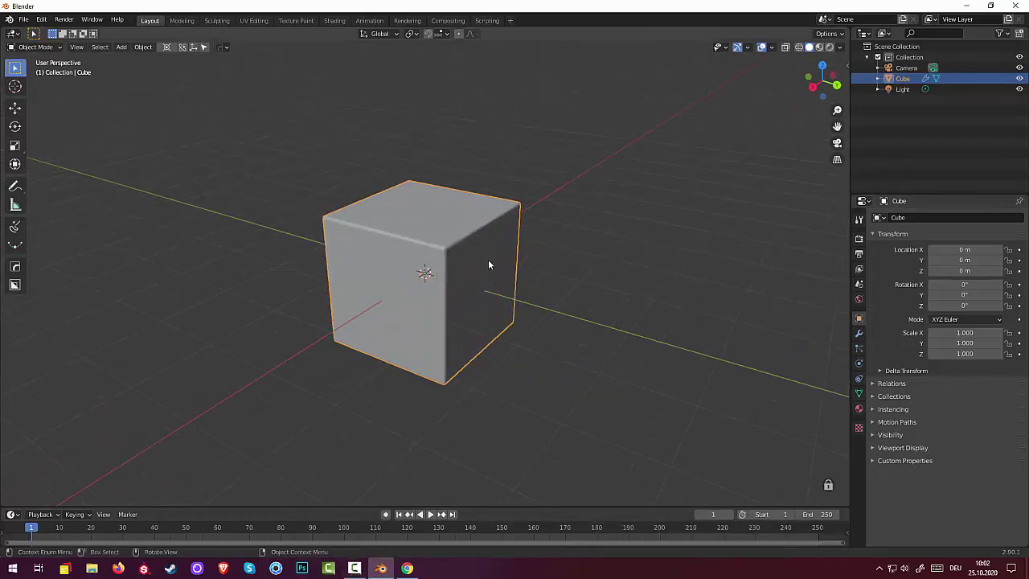
scroll(488, 263, "down", 3)
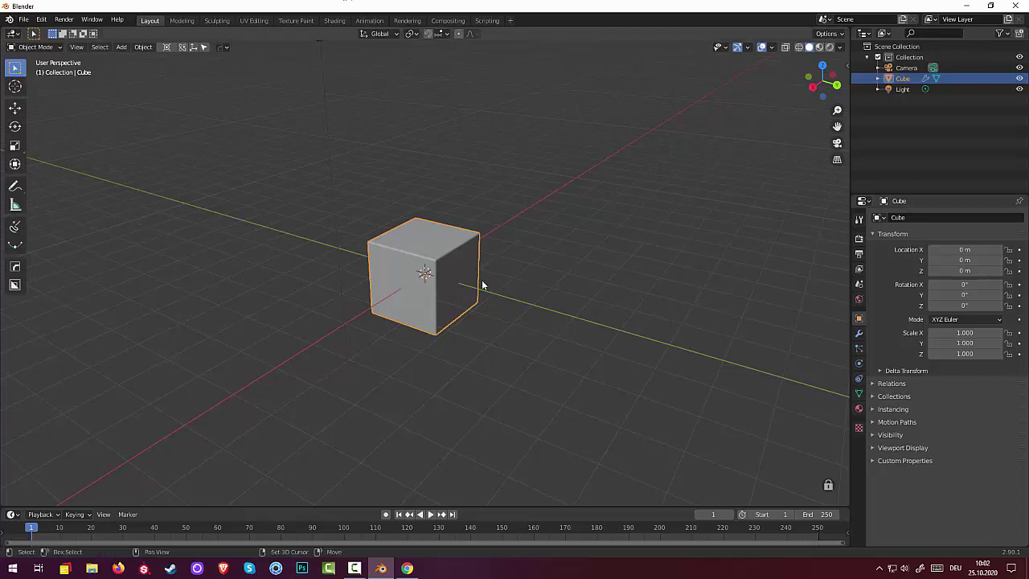
Step: Add a plane mesh at the scene's origin
key("shift+a")
mouse_move(500, 296)
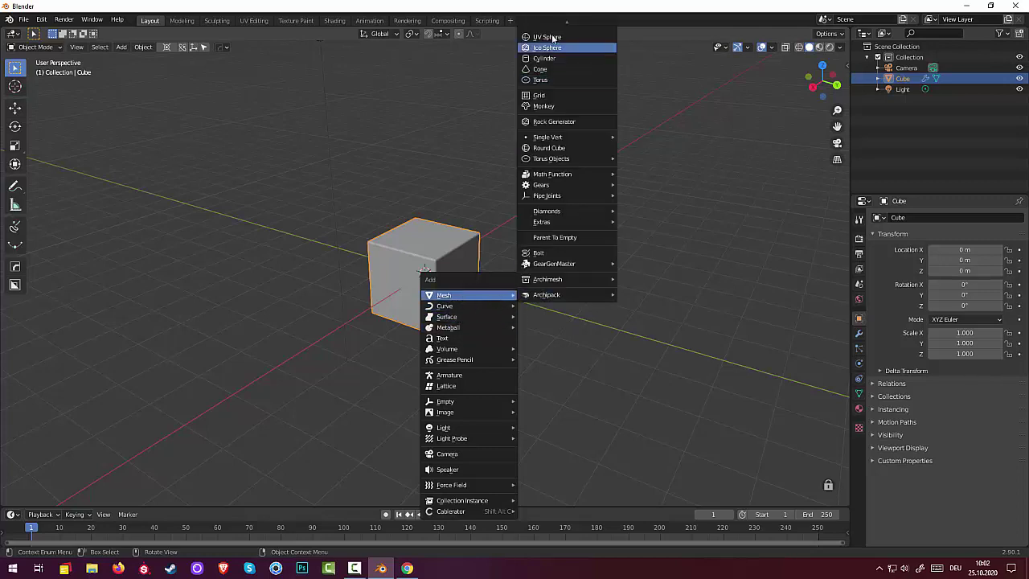
scroll(548, 49, "up", 1)
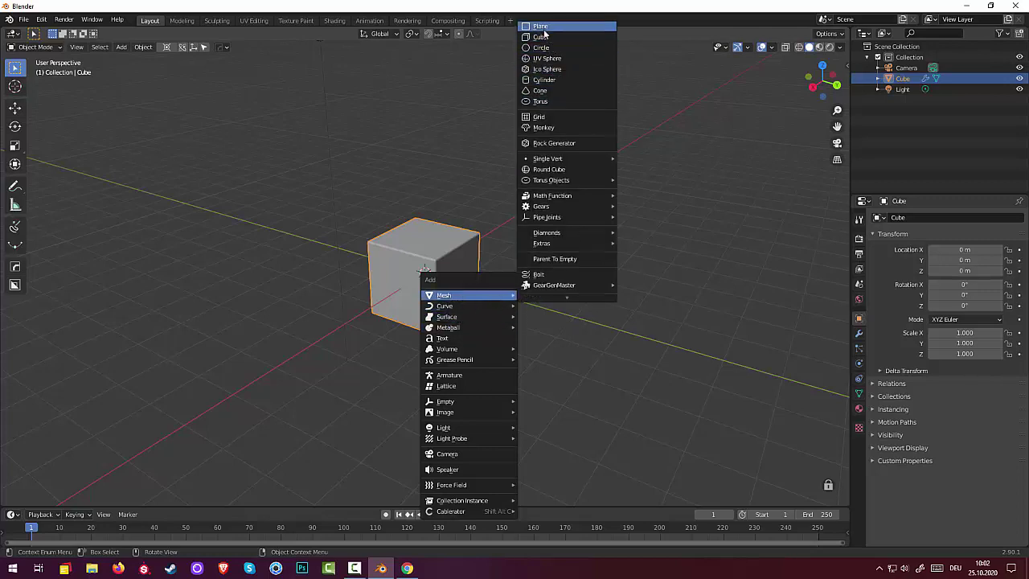
left_click(546, 28)
middle_click_drag(507, 323, 541, 332)
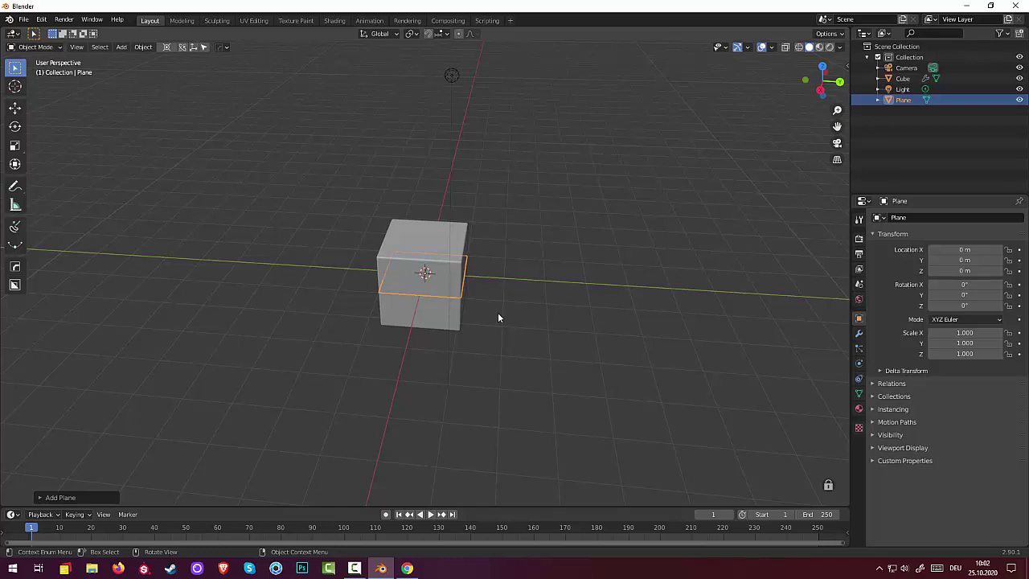
Step: Move the plane along the Y axis to about 2.58 m, beside the cube
key("g")
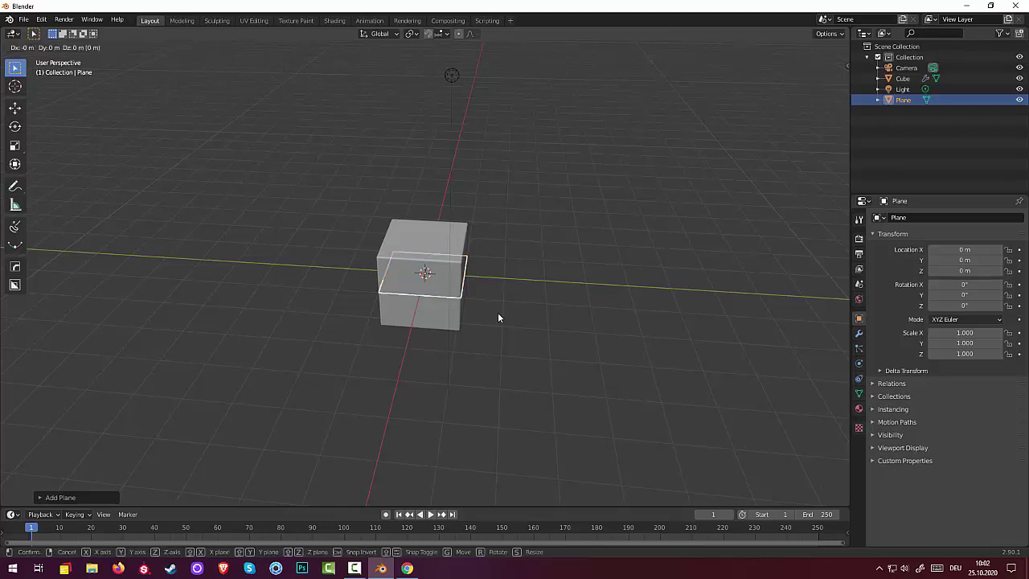
key("y")
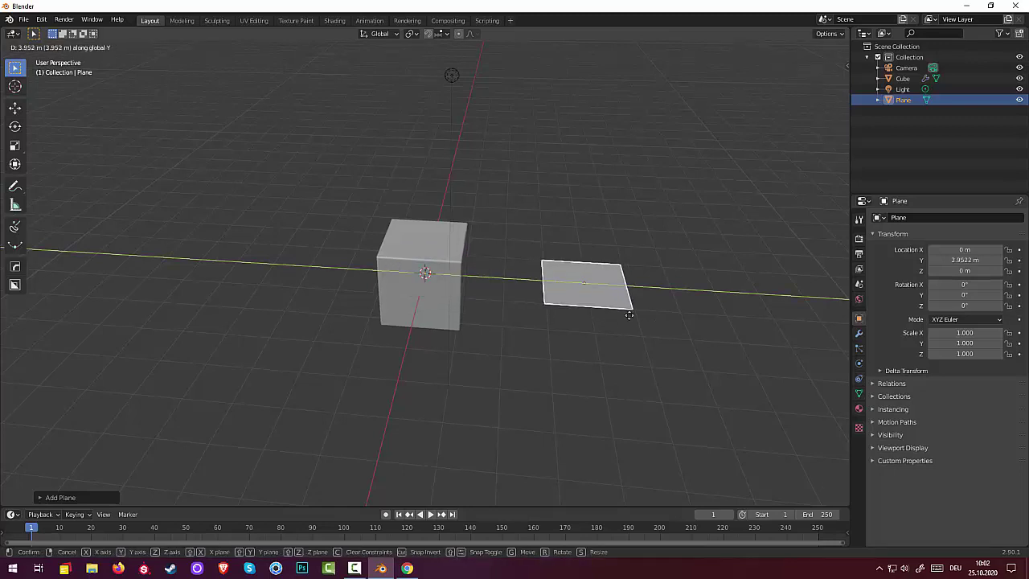
left_click(603, 315)
middle_click_drag(602, 314, 583, 321)
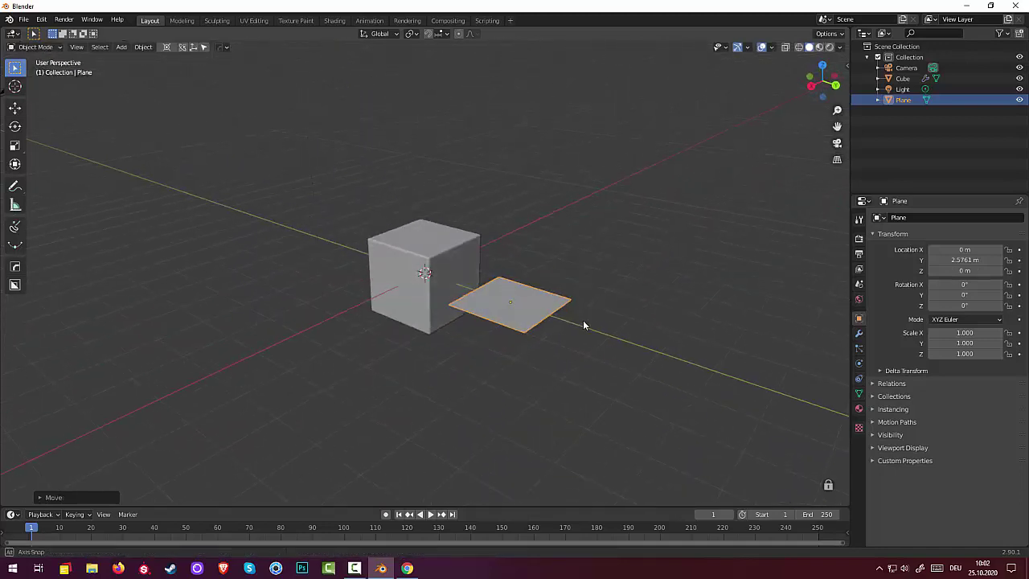
Step: Try to extrude the plane in Edit Mode, cancel the movement and return to Object Mode
left_click(40, 48)
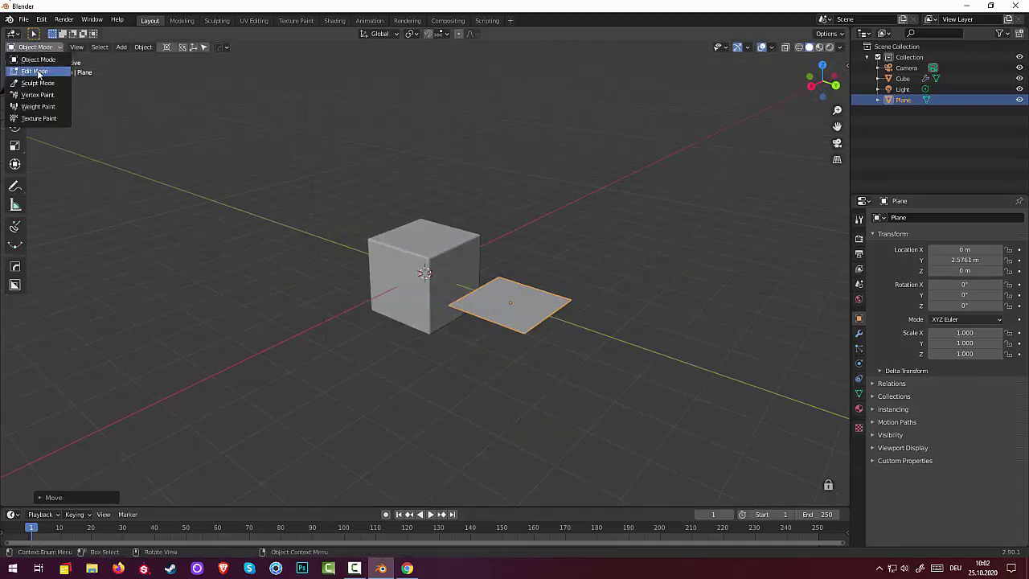
left_click(38, 71)
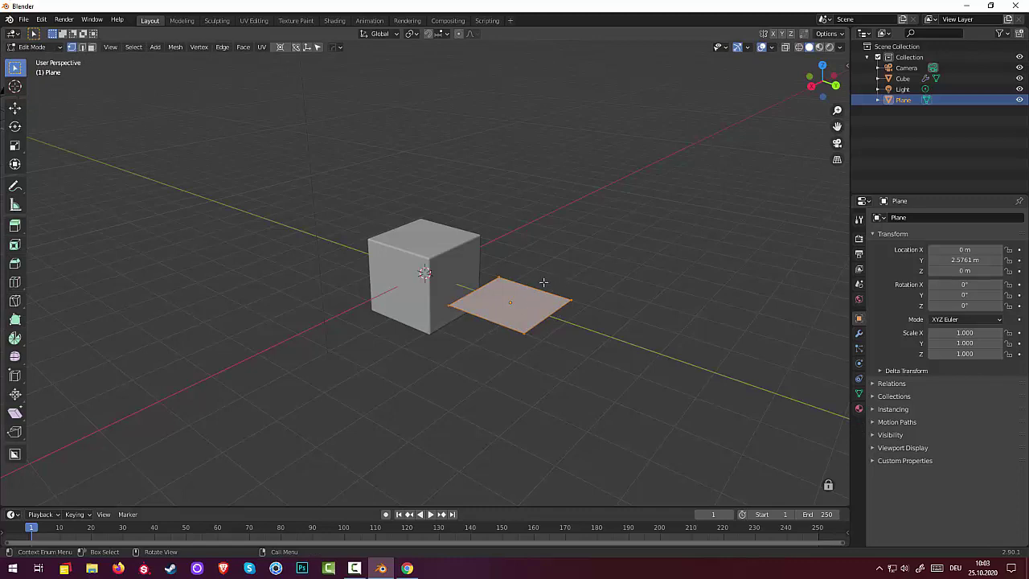
key("e")
right_click(534, 260)
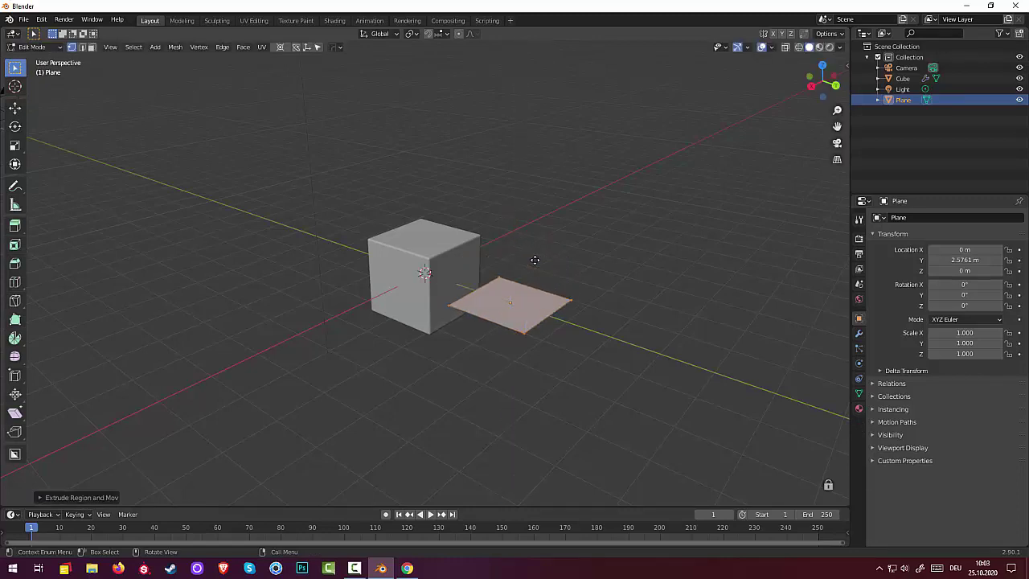
left_click(41, 46)
left_click(41, 62)
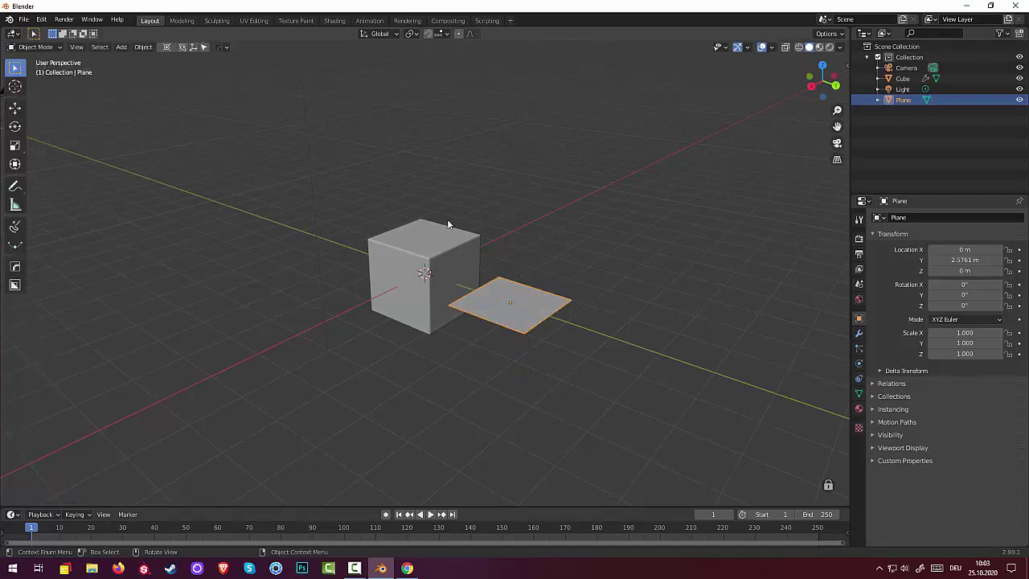
Step: Add a Hard Ops Solidify modifier to the plane with a thickness of about -0.97
right_click(505, 304)
key("q")
mouse_move(544, 283)
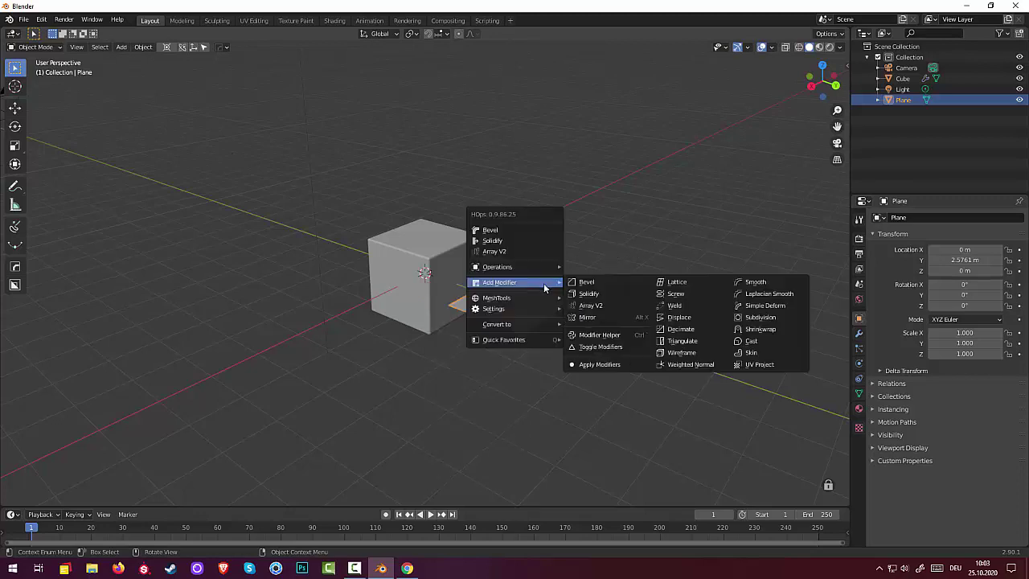
left_click(592, 294)
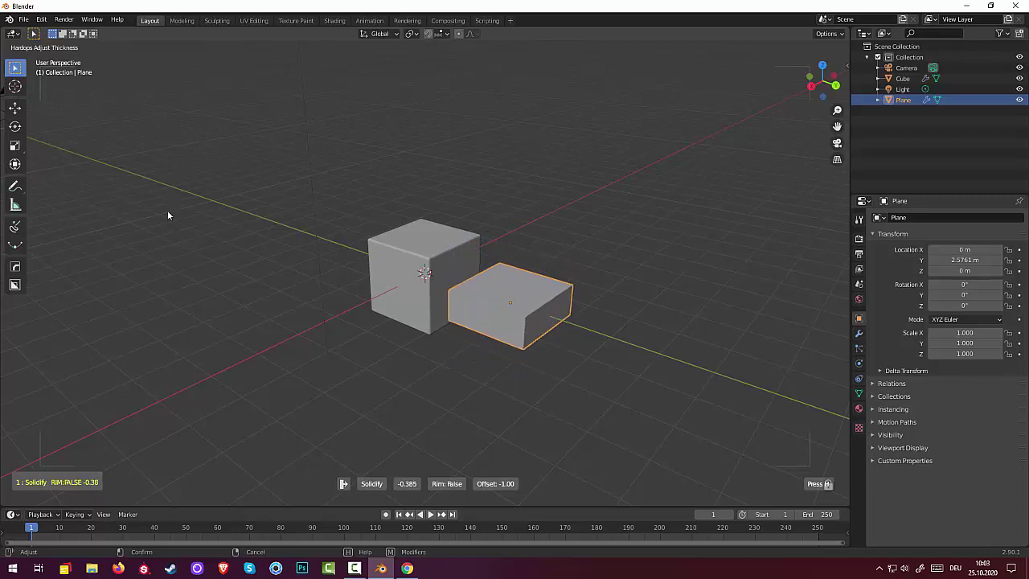
left_click(338, 208)
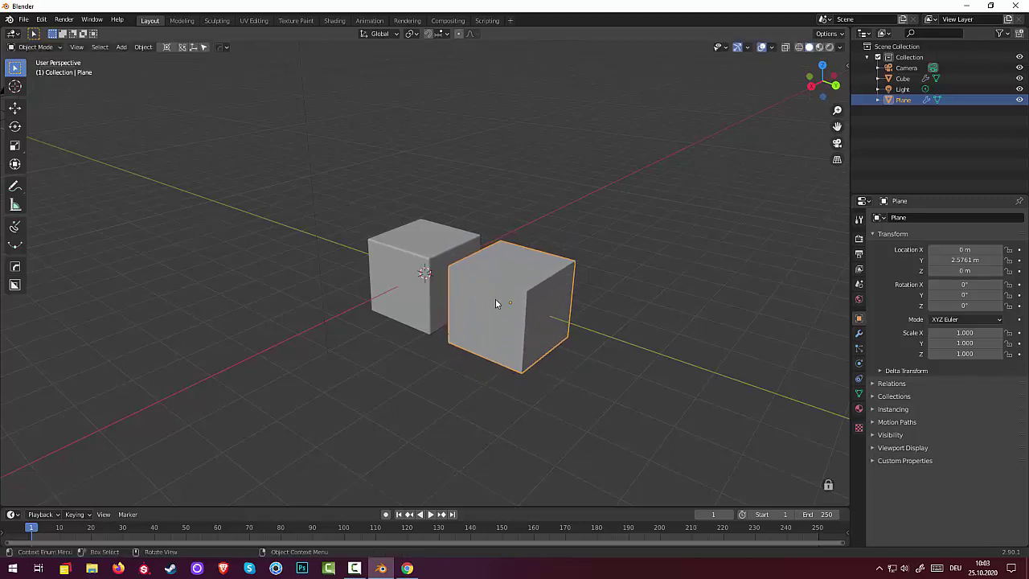
Step: Add a Hard Ops bevel with 3 segments and a 30° angle limit to the solidified plane and adjust its width
key("q")
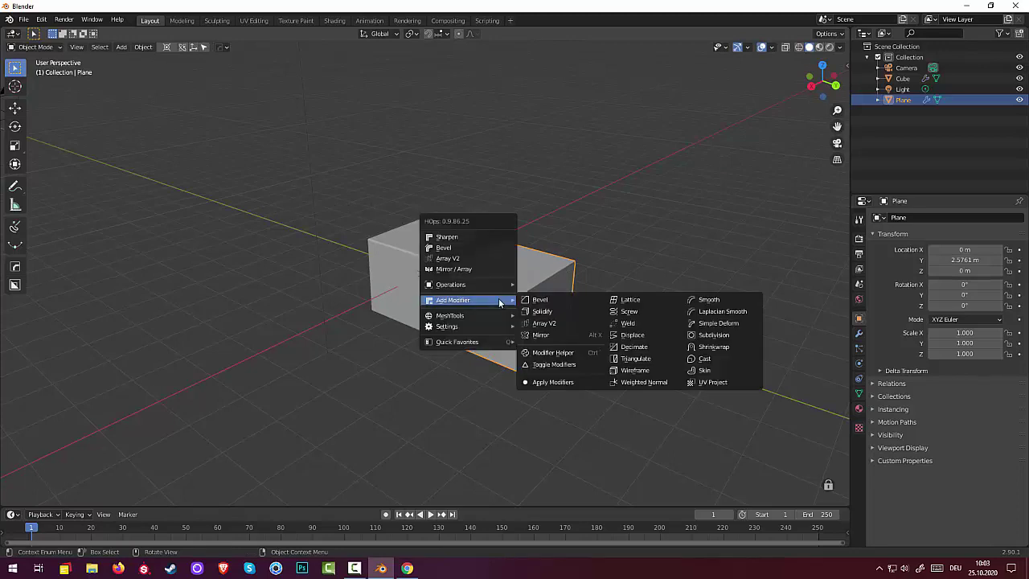
left_click(447, 247)
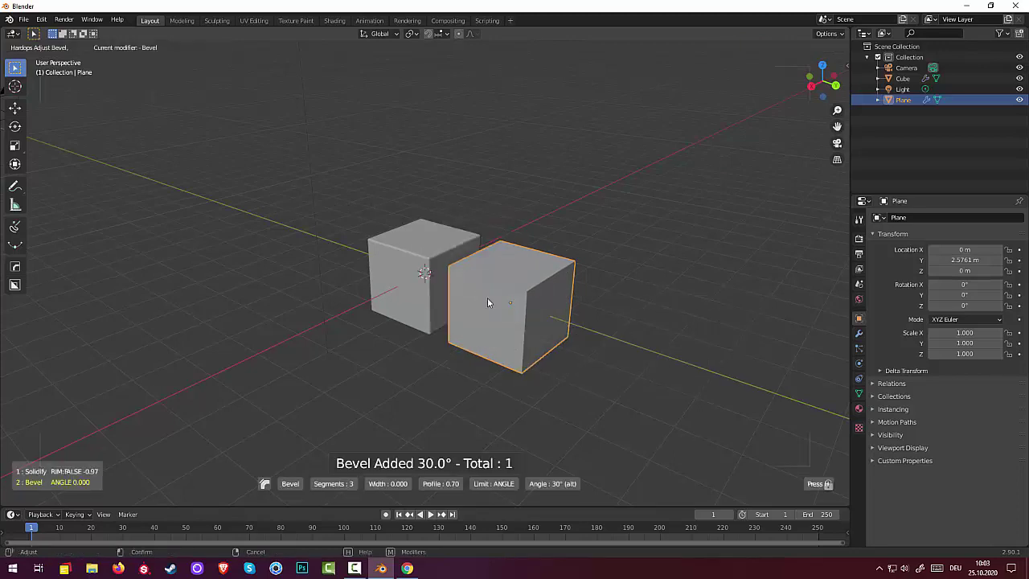
left_click(623, 296)
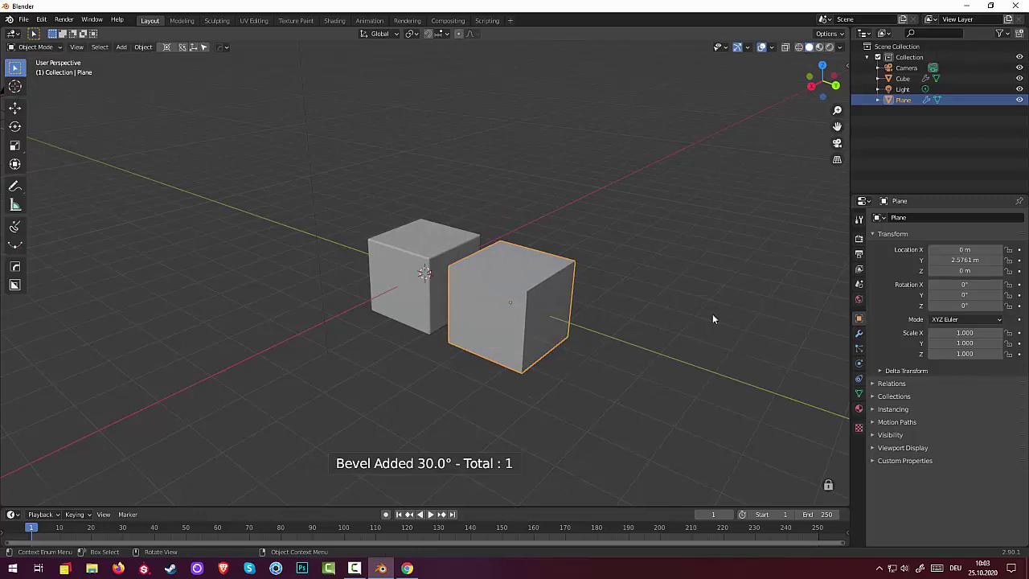
key("q")
left_click(690, 312)
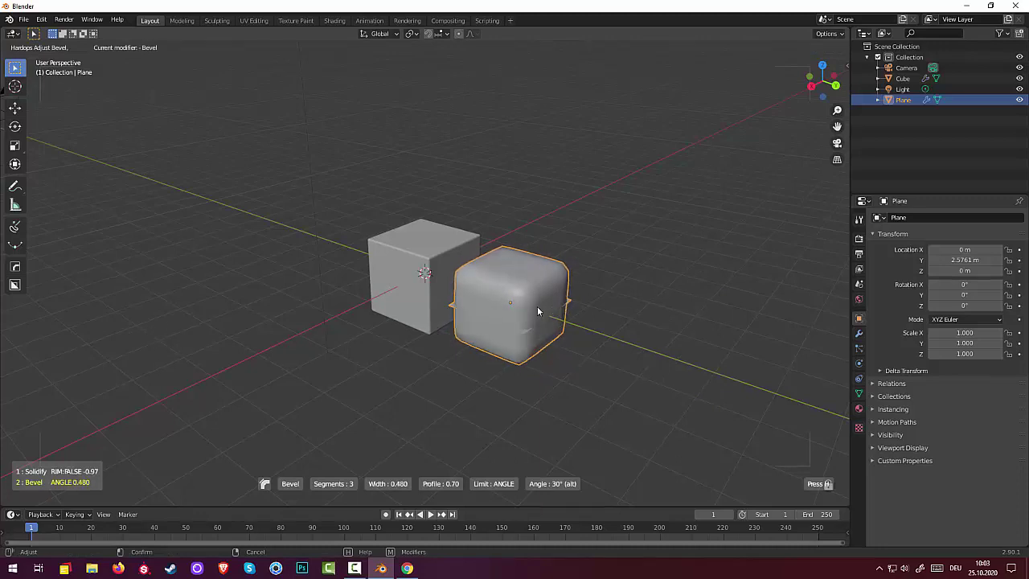
left_click(723, 281)
Step: Inspect the bevelled edges of the solidified plane and delete the object
middle_click_drag(696, 285, 667, 276)
scroll(648, 275, "up", 3)
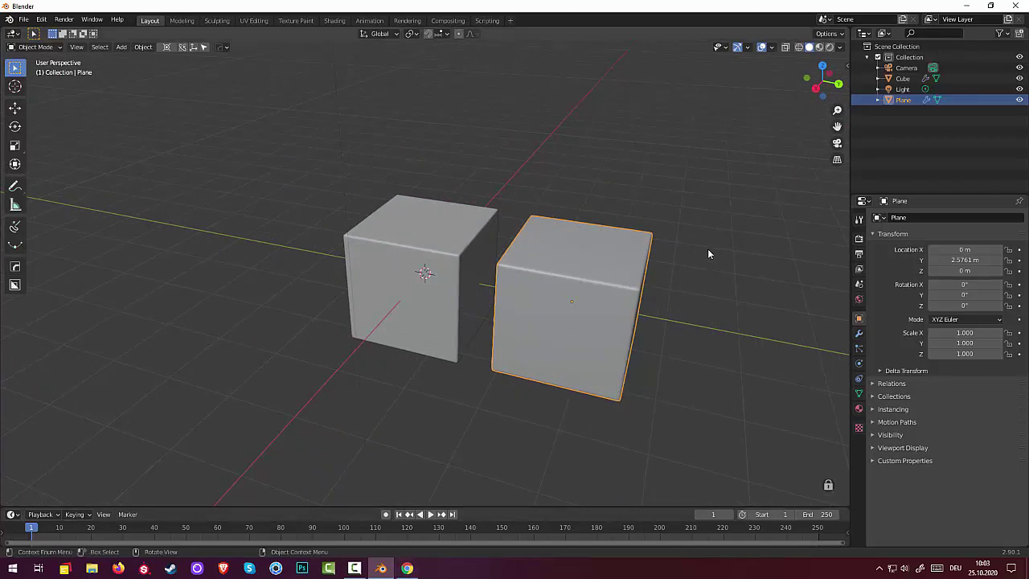
scroll(580, 306, "down", 2)
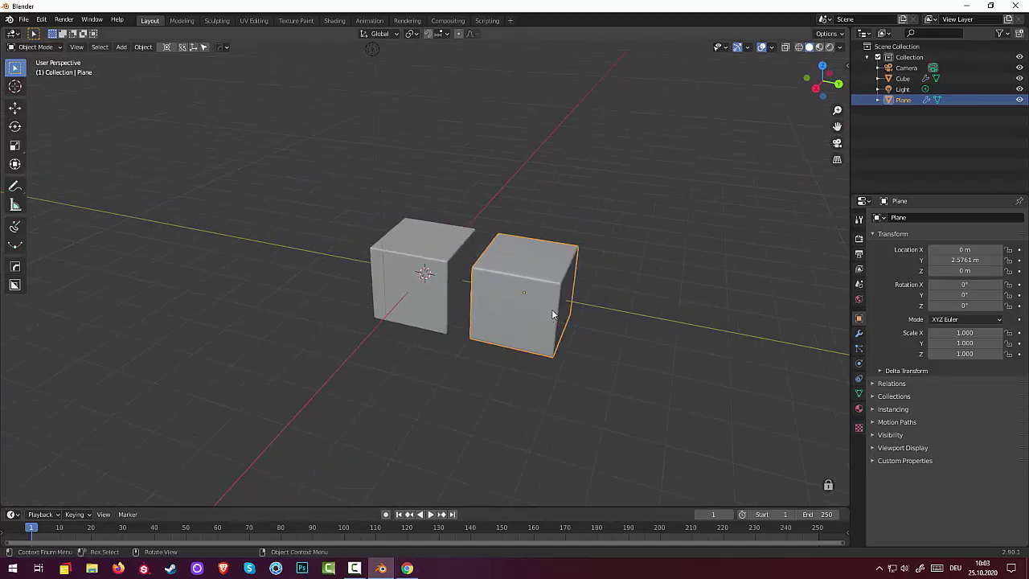
key("Delete")
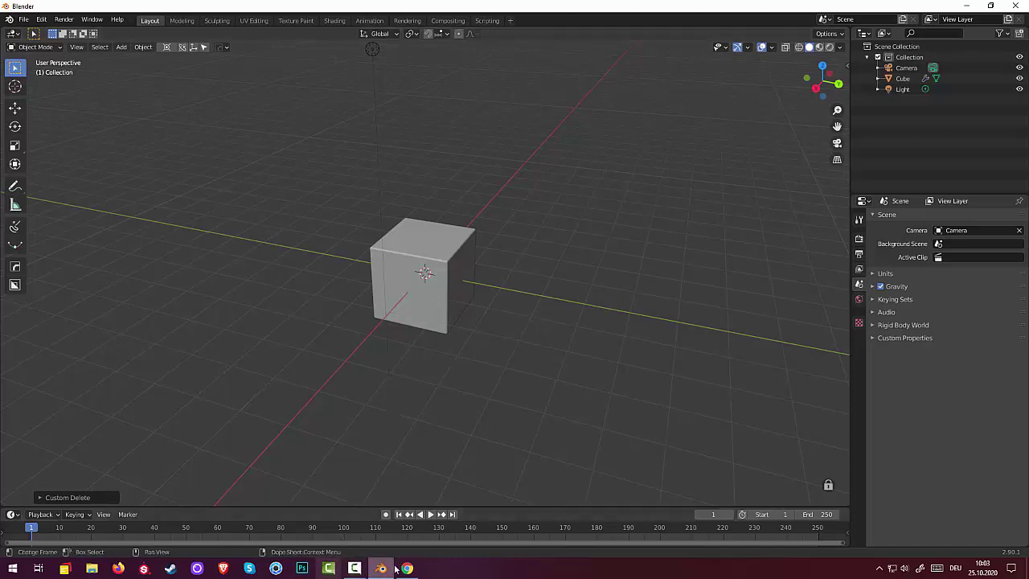
mouse_move(409, 569)
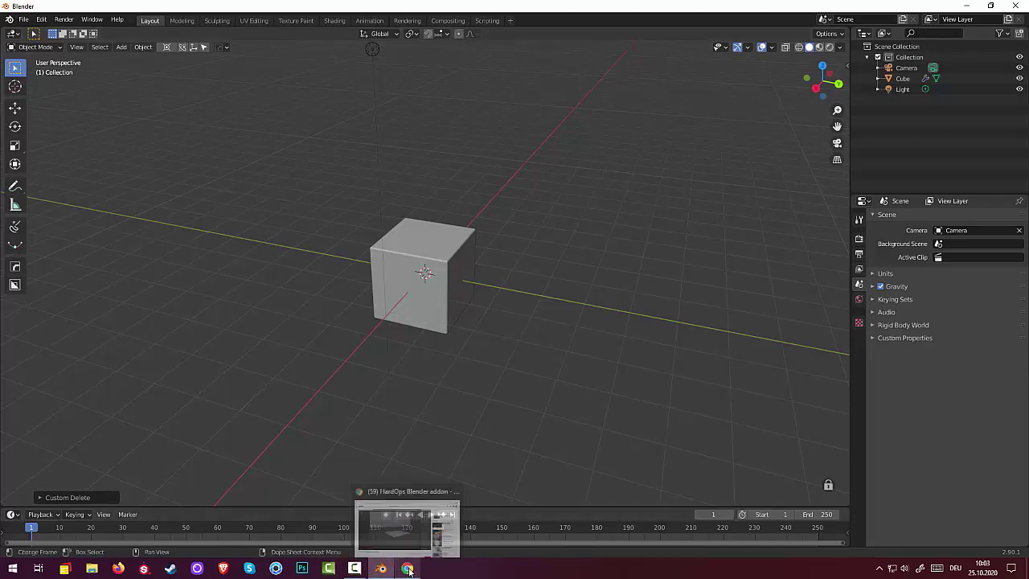
left_click(353, 568)
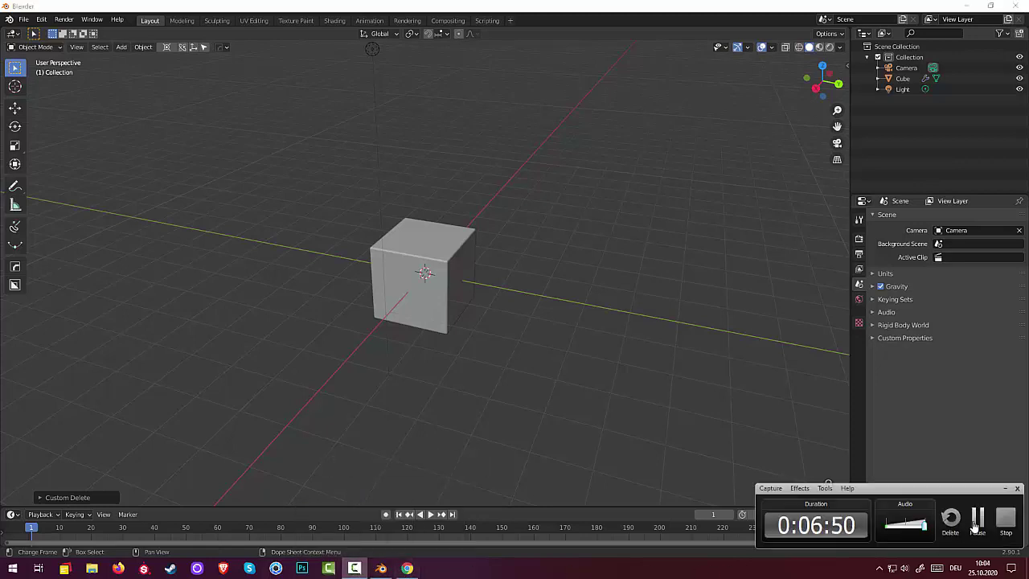
left_click(1005, 488)
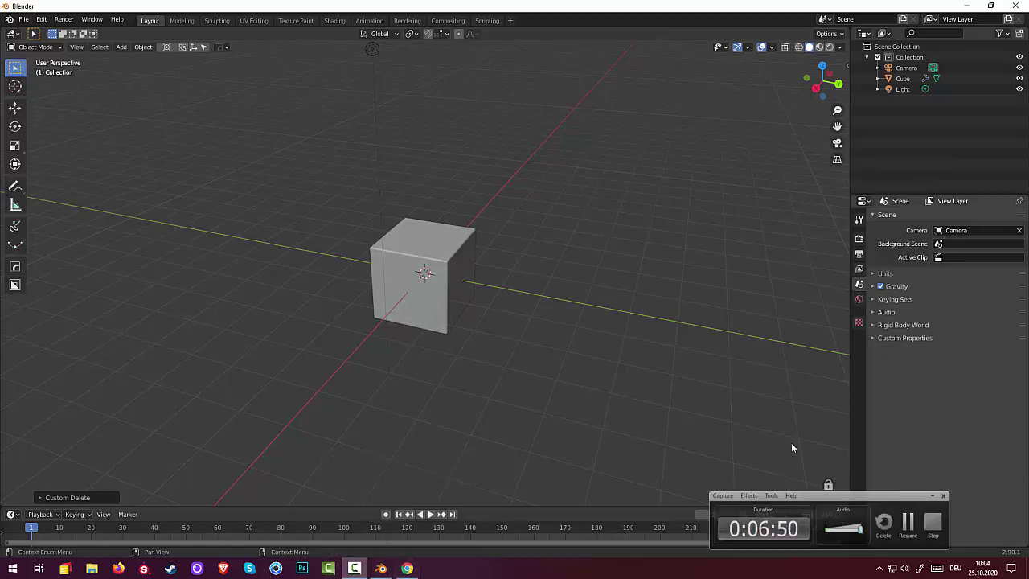
right_click(436, 296)
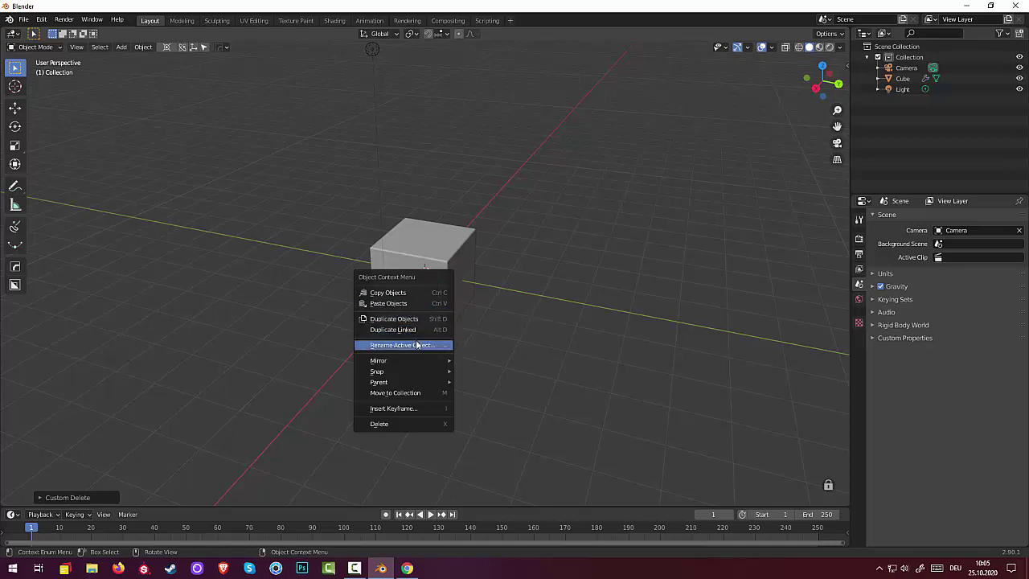
mouse_move(423, 363)
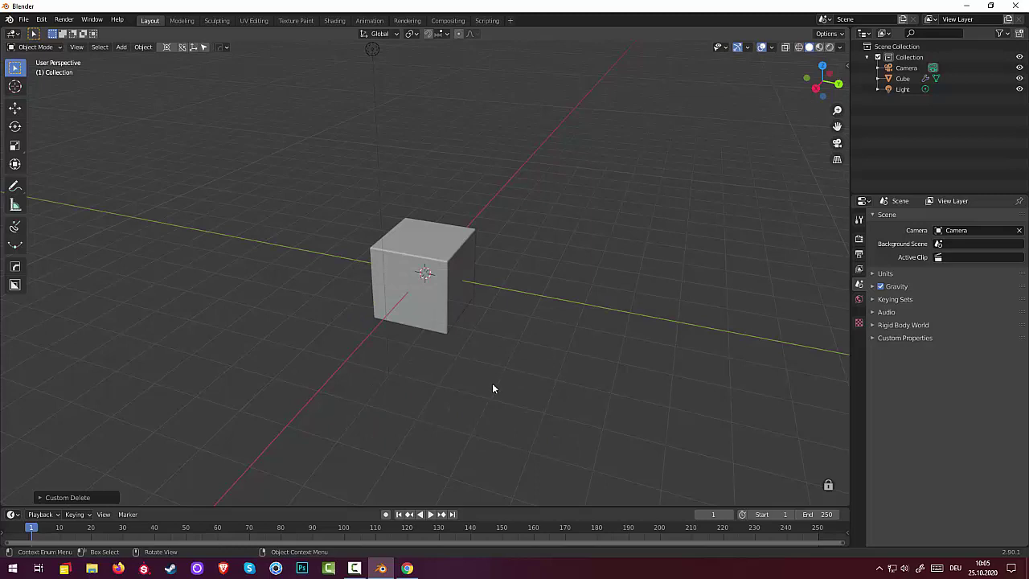
Step: Turn on the Hard Ops Face Orientation overlay for the viewport and switch it off again
key("alt")
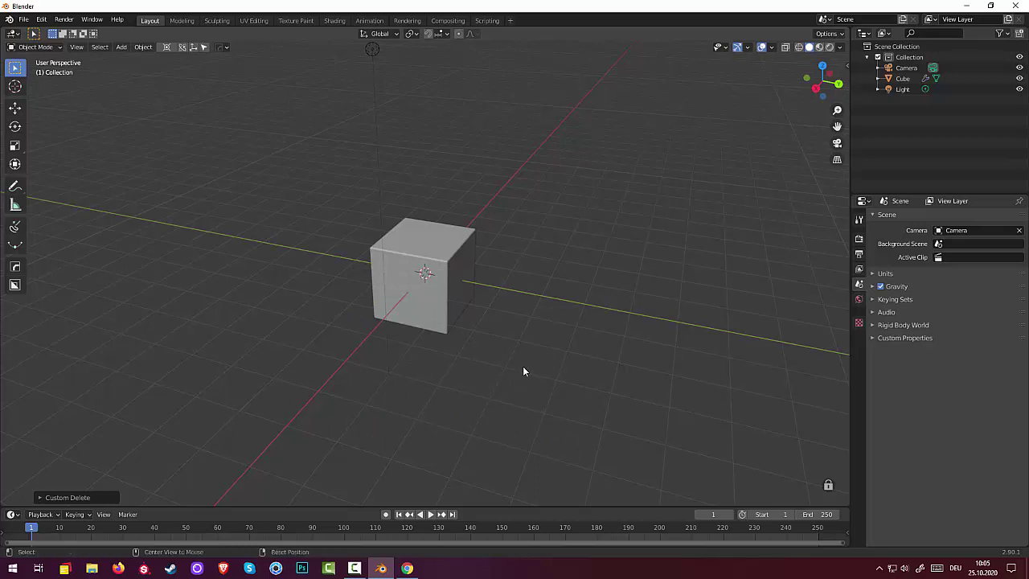
key("alt+v")
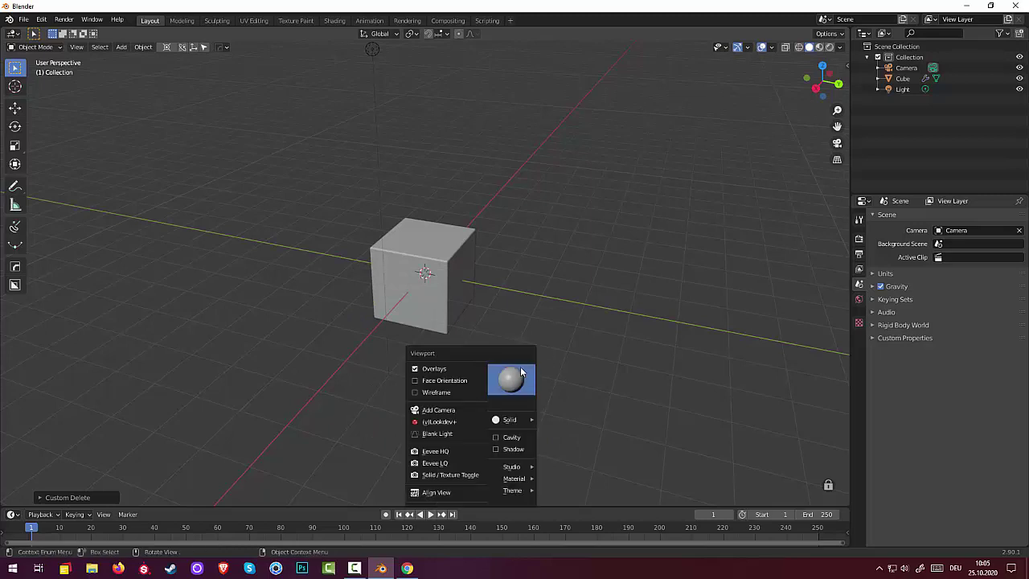
left_click_drag(502, 356, 588, 156)
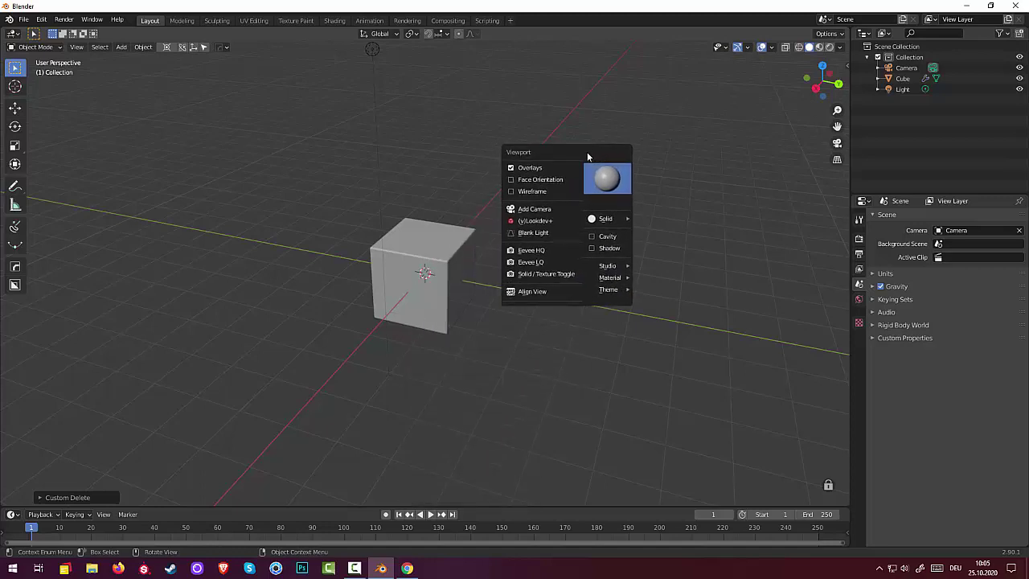
left_click(512, 181)
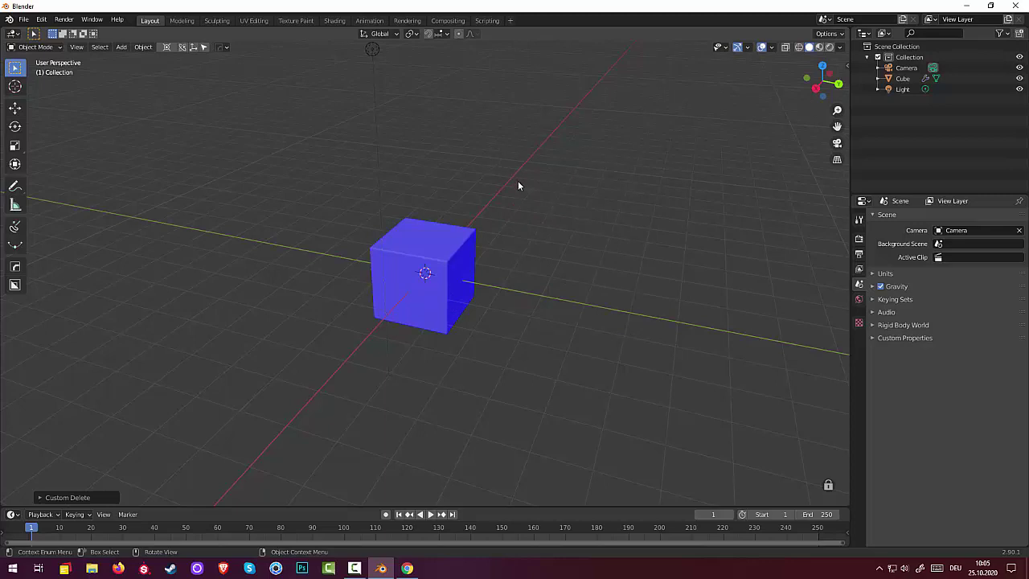
key("q")
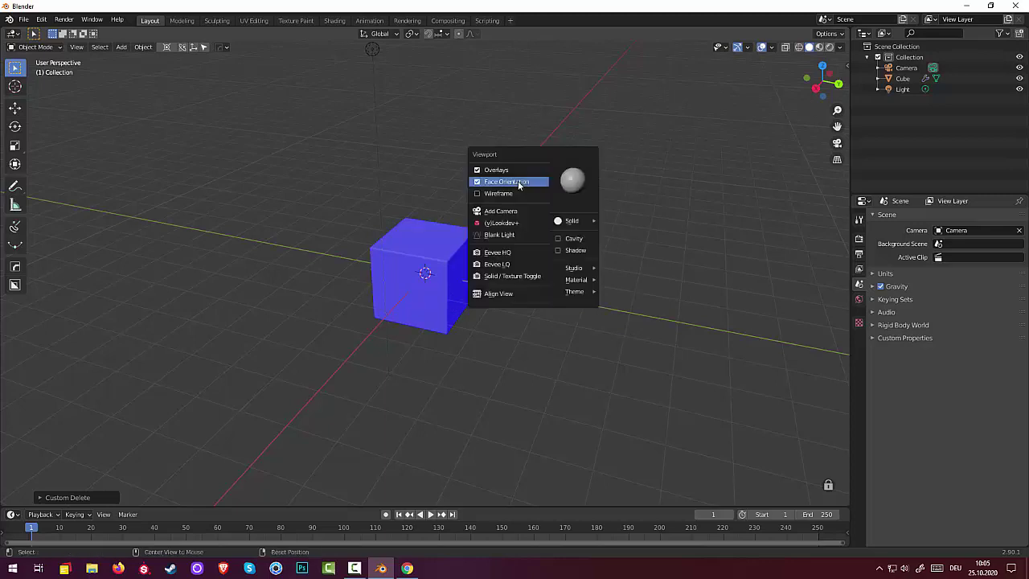
left_click(478, 184)
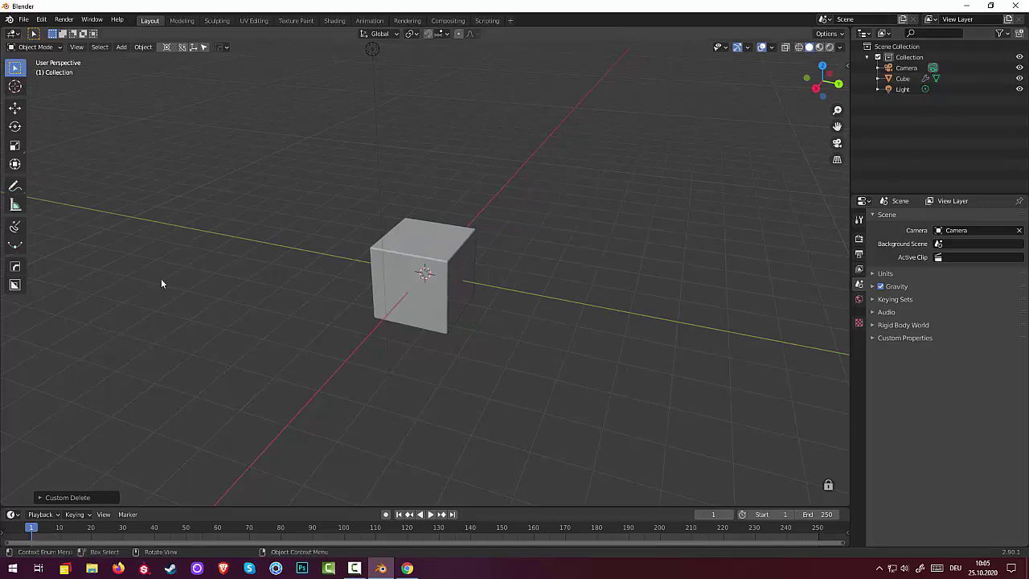
Step: Enable the Hard Ops Wireframe overlay and view the cube's edge lines up close
key("q")
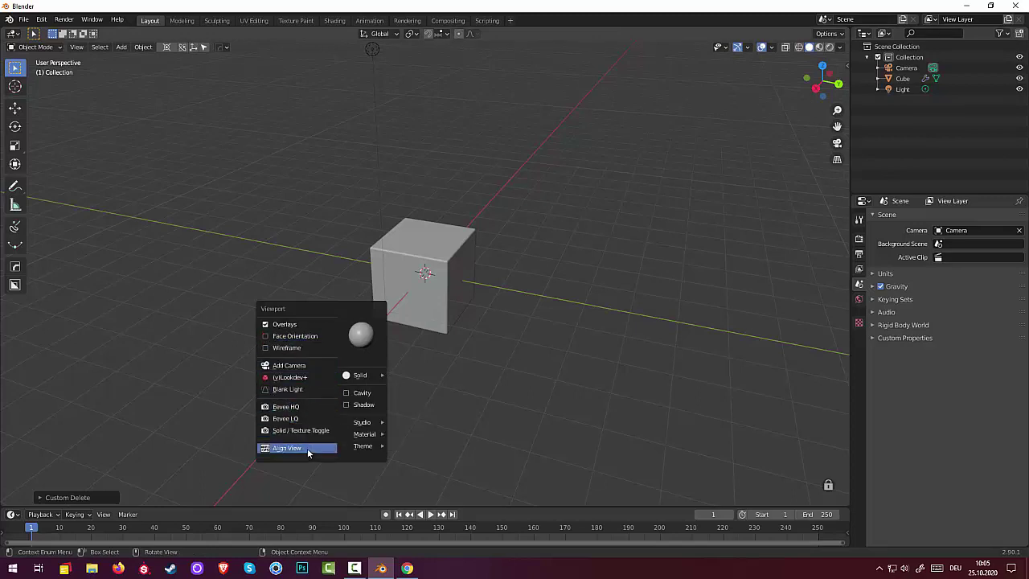
left_click(264, 350)
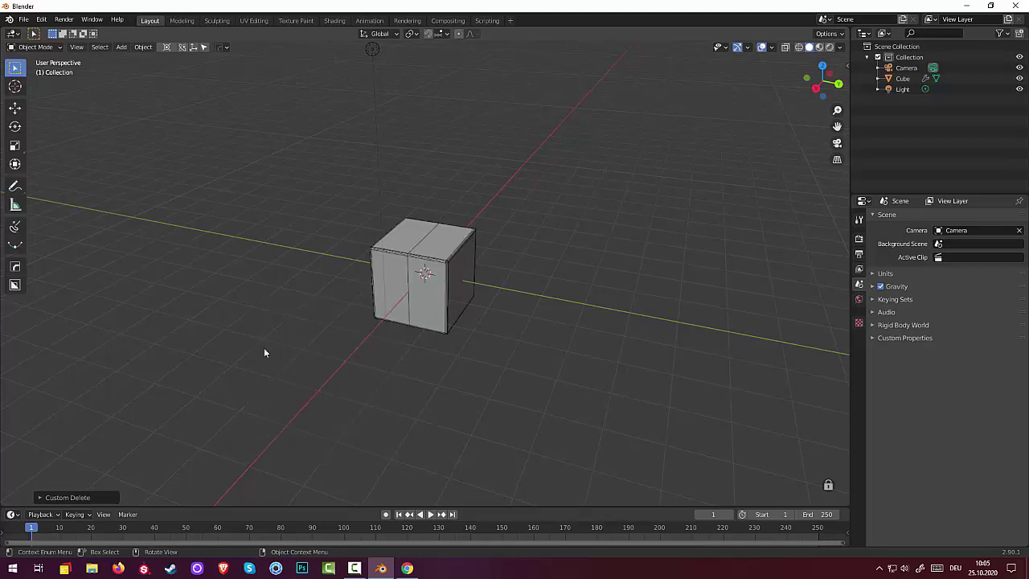
scroll(430, 279, "up", 5)
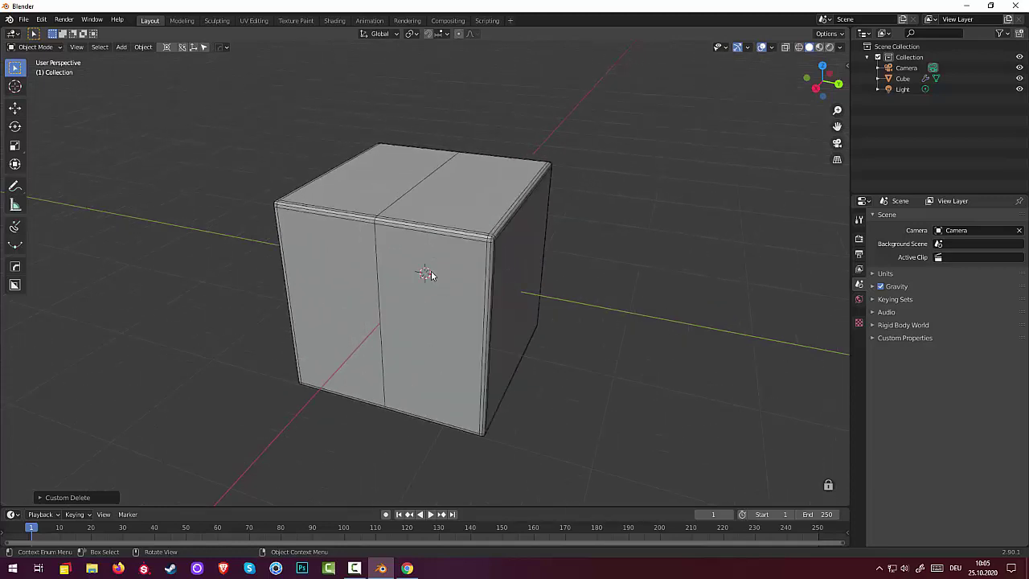
scroll(429, 277, "down", 2)
middle_click_drag(428, 276, 505, 263)
Step: Switch the cube to Edit Mode and examine its bevelled edges and centre line from several angles
left_click(34, 47)
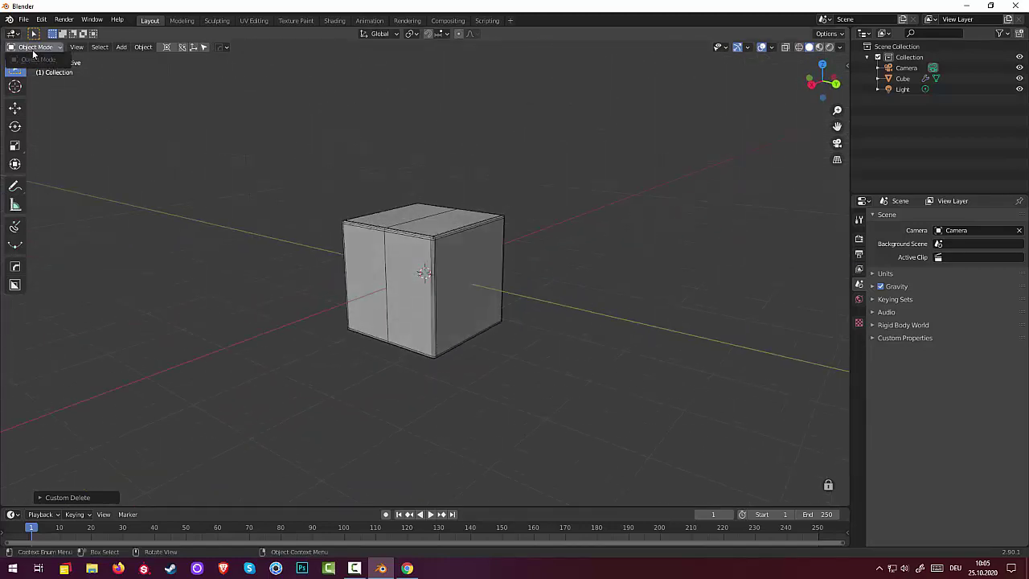
left_click(36, 61)
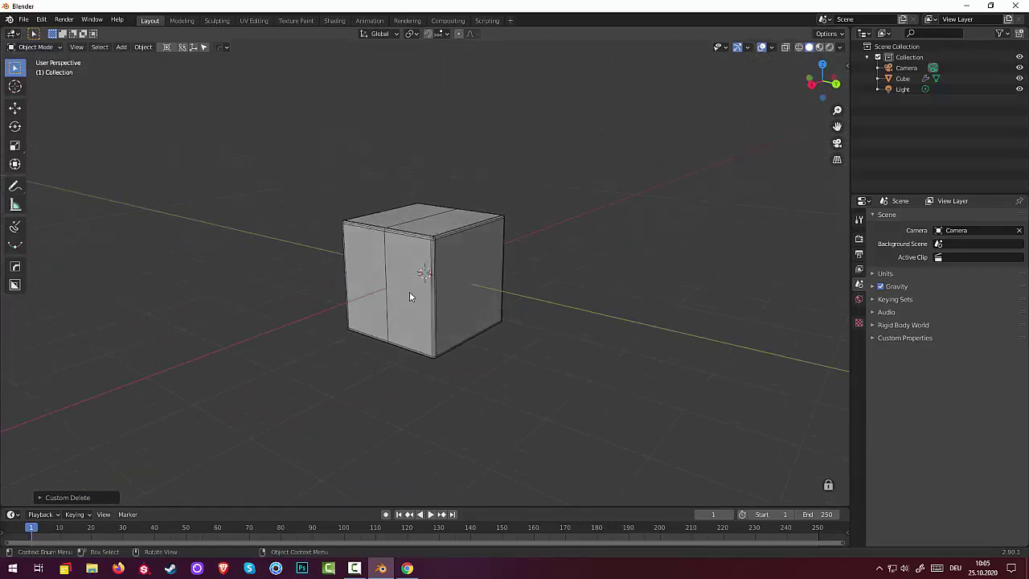
left_click(410, 296)
left_click(36, 47)
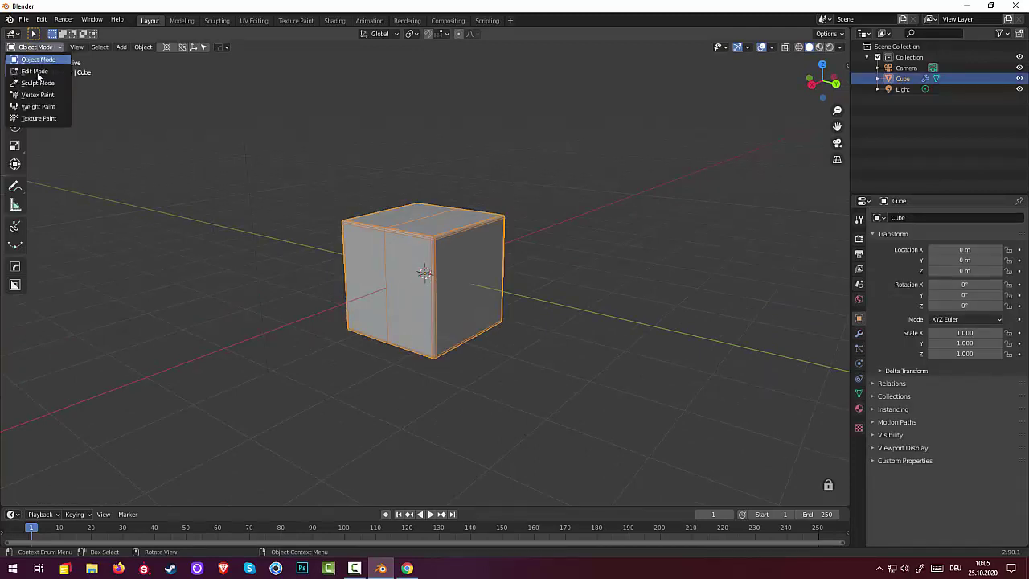
left_click(36, 71)
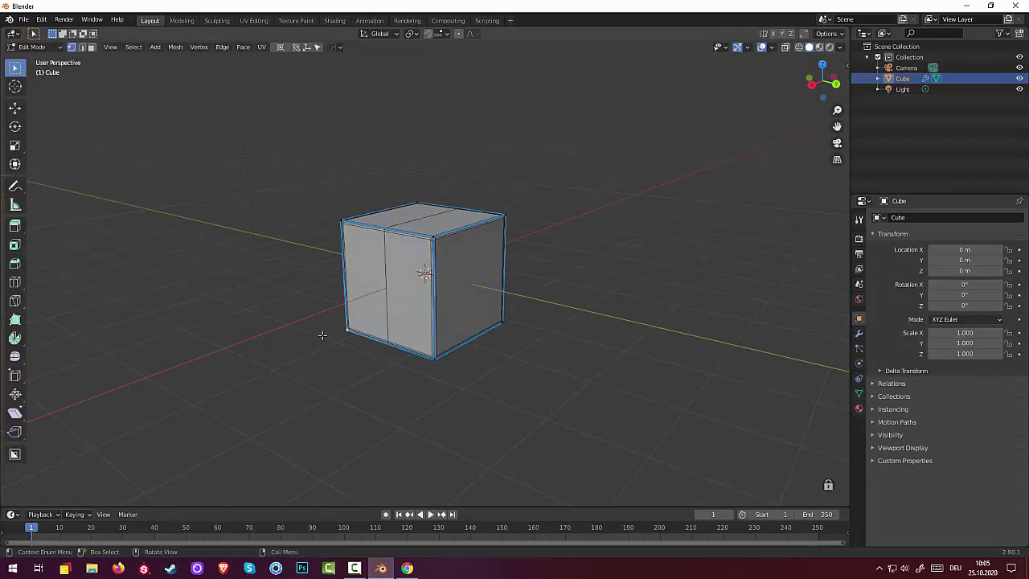
middle_click_drag(470, 338, 470, 389)
scroll(467, 321, "up", 6)
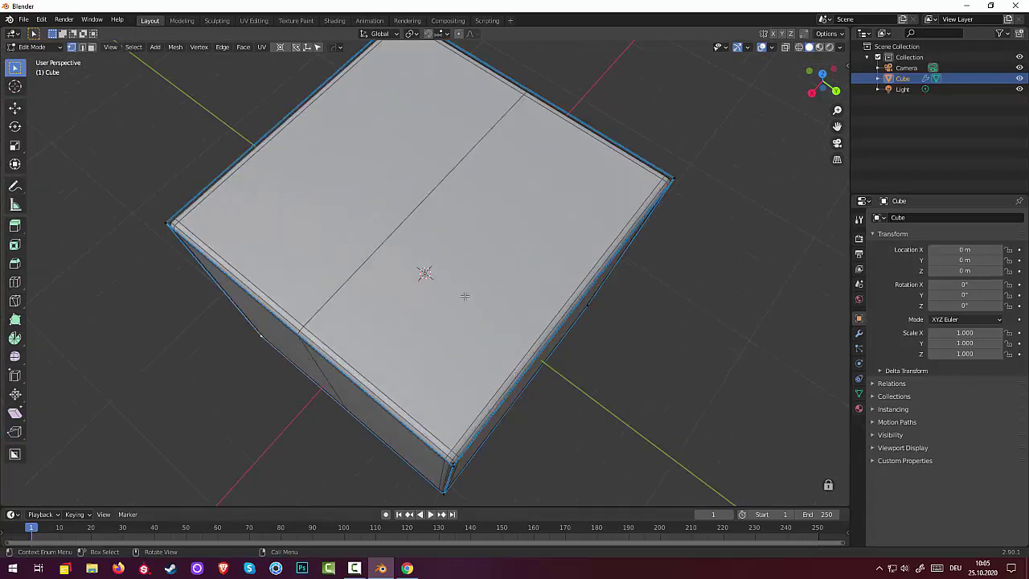
middle_click_drag(465, 296, 423, 269)
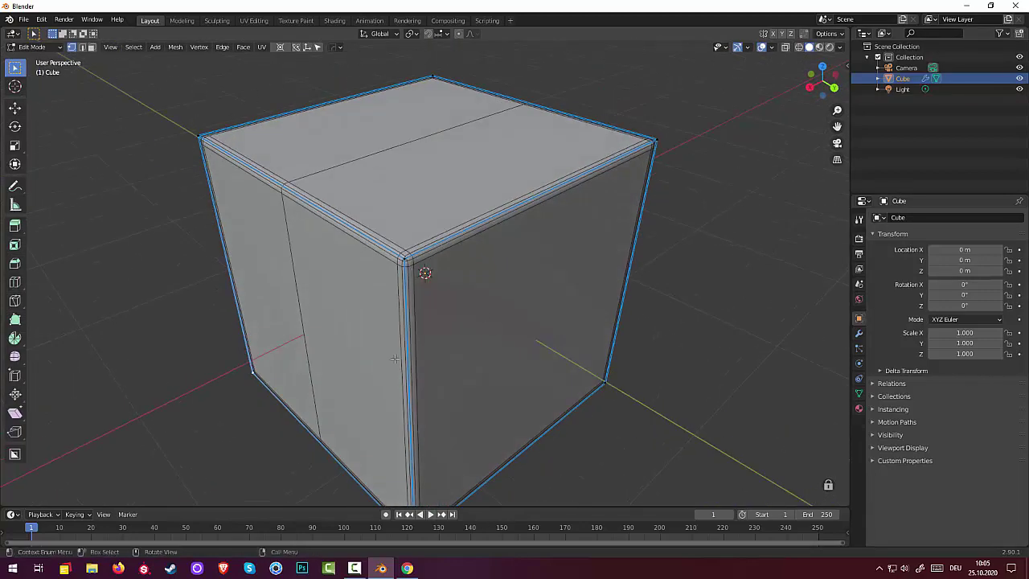
scroll(419, 358, "down", 2)
mouse_move(452, 363)
middle_mouse_down()
mouse_move(475, 320)
mouse_move(465, 357)
mouse_move(448, 353)
middle_mouse_up()
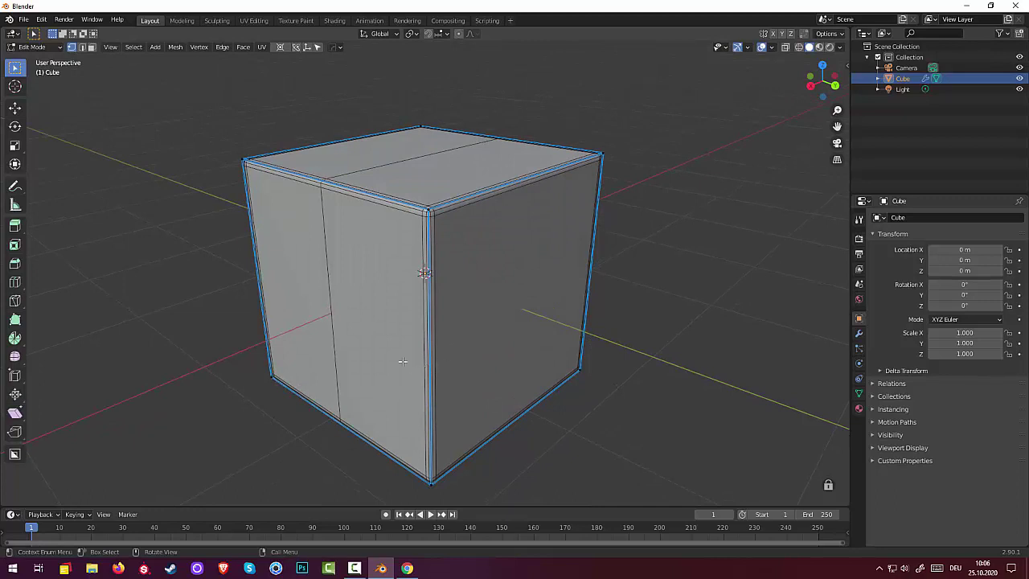
Step: Return the cube to Object Mode and view its whole wireframe
left_click(28, 47)
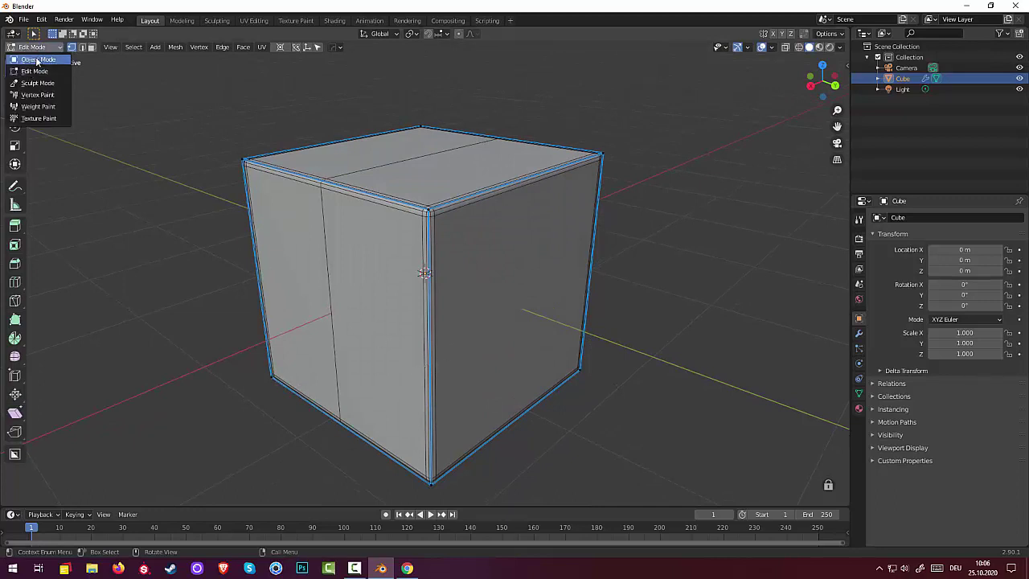
left_click(36, 59)
middle_click_drag(432, 392, 446, 409)
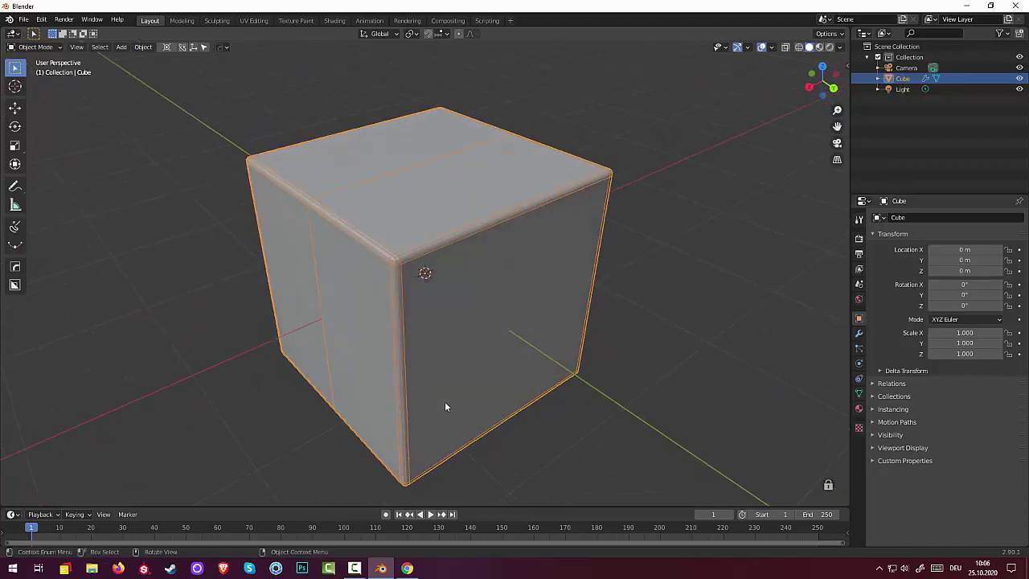
scroll(448, 435, "down", 3)
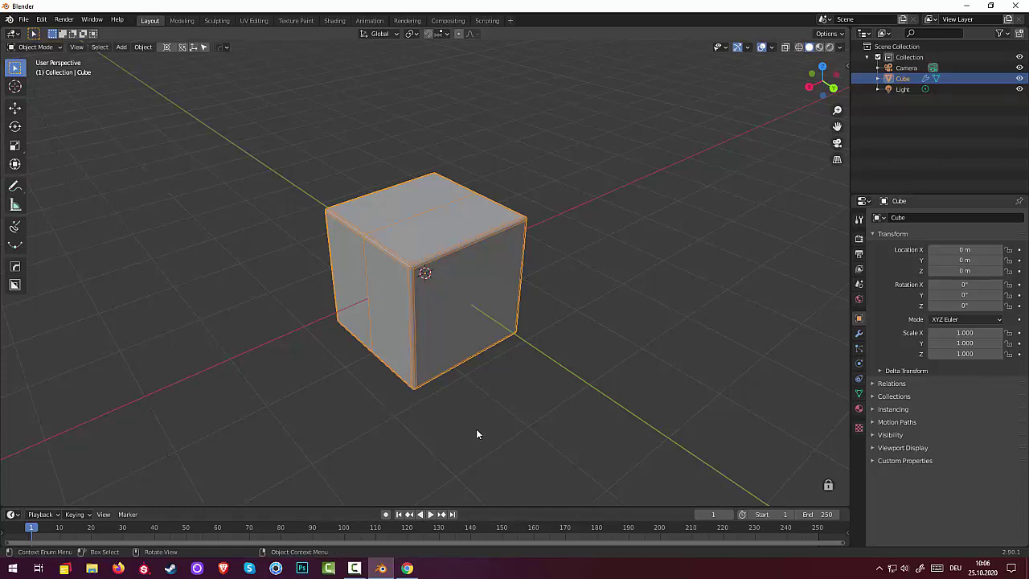
Step: Switch the viewport to wireframe shading, turn off X-ray and return to solid shading
left_click(799, 48)
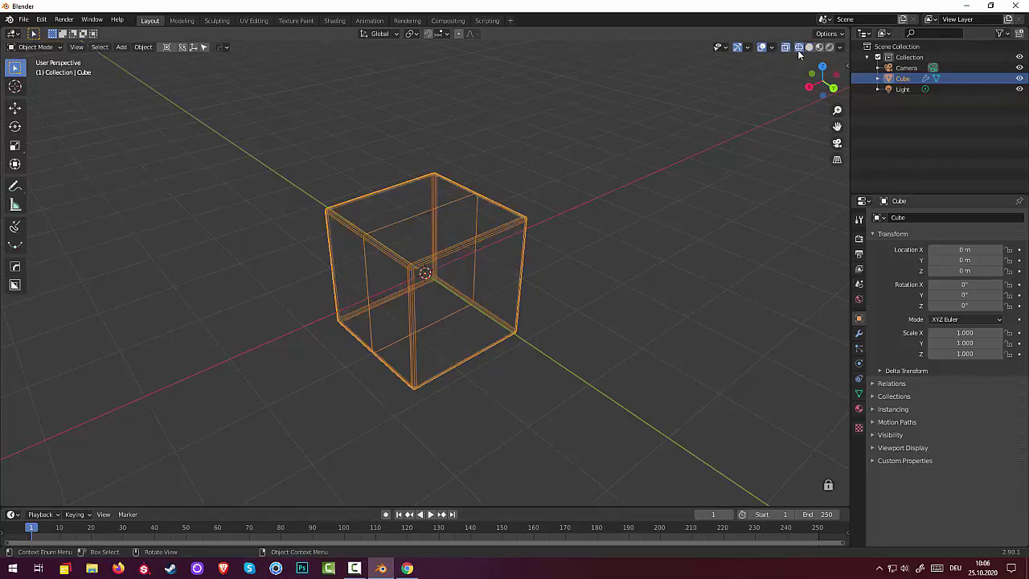
left_click(787, 46)
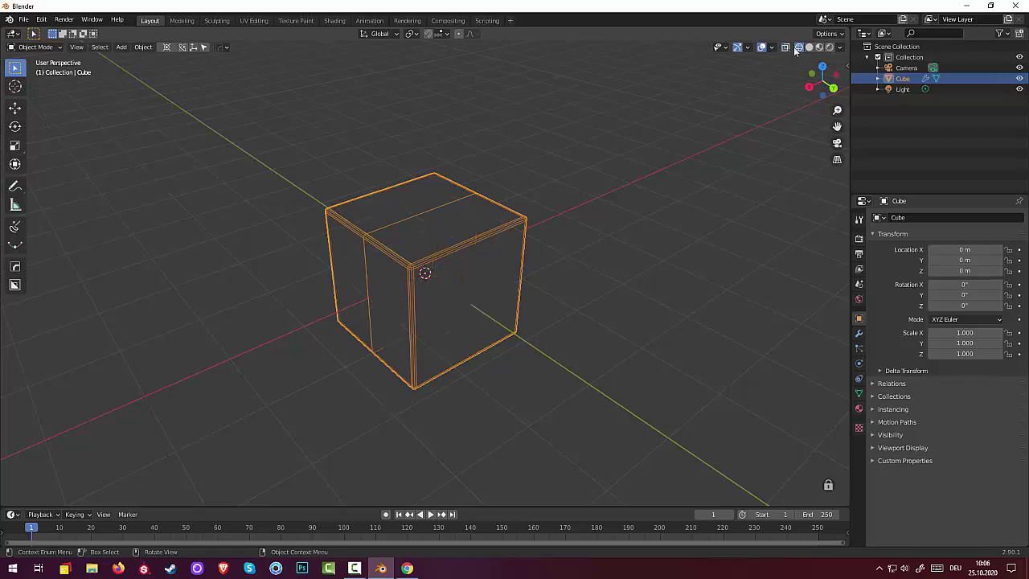
left_click(809, 47)
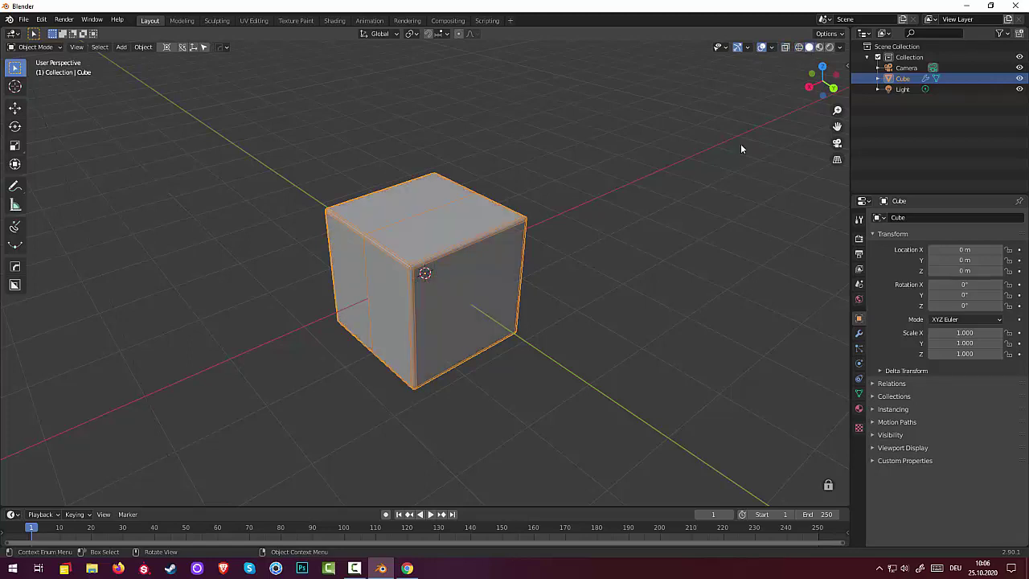
Step: Compare the wireframe overlay on the cube when selected and deselected, leaving the cube deselected
left_click(538, 394)
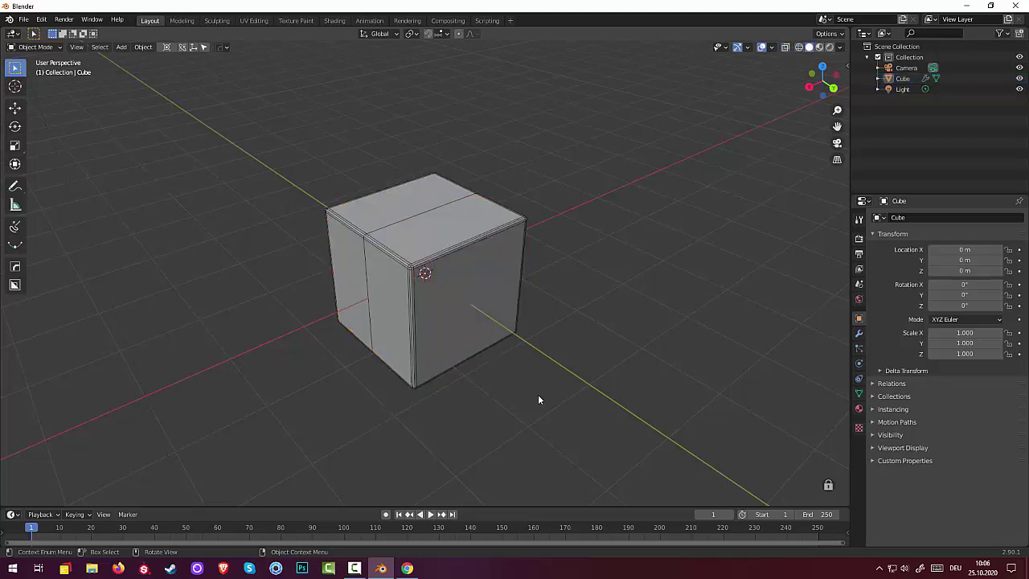
left_click(458, 319)
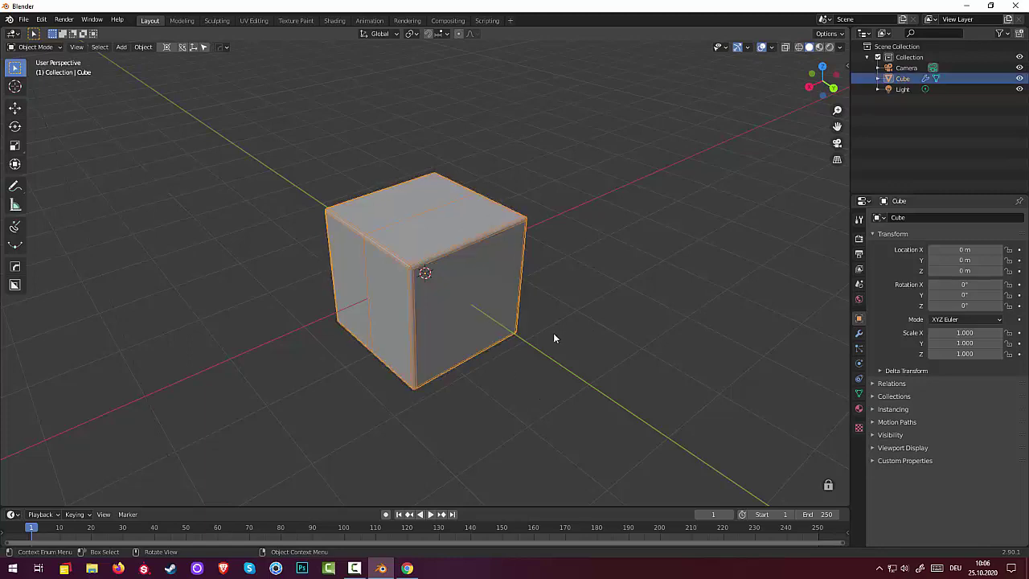
left_click(626, 344)
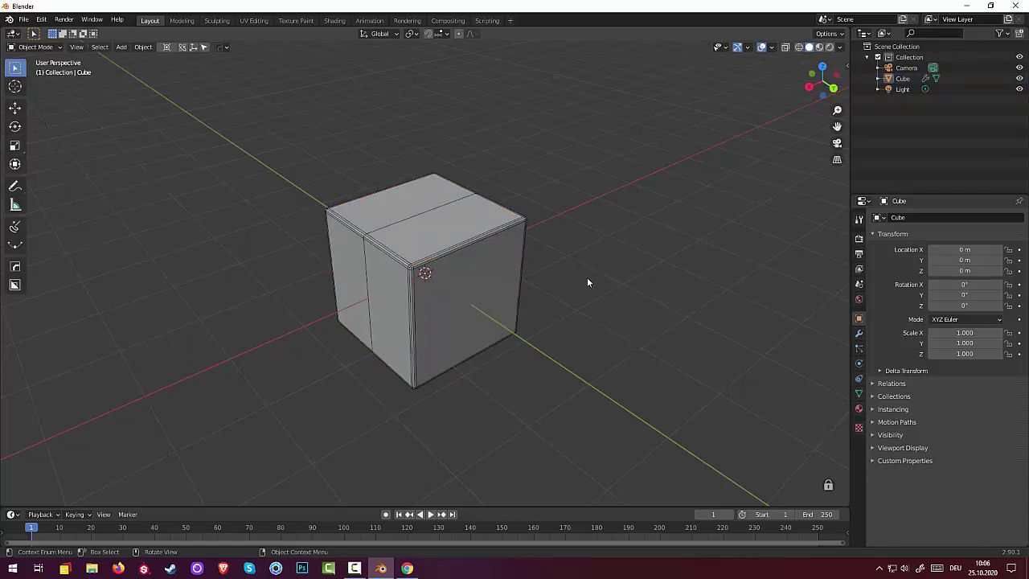
Step: Turn off the Hard Ops Wireframe overlay and view the plain shaded cube
key("q")
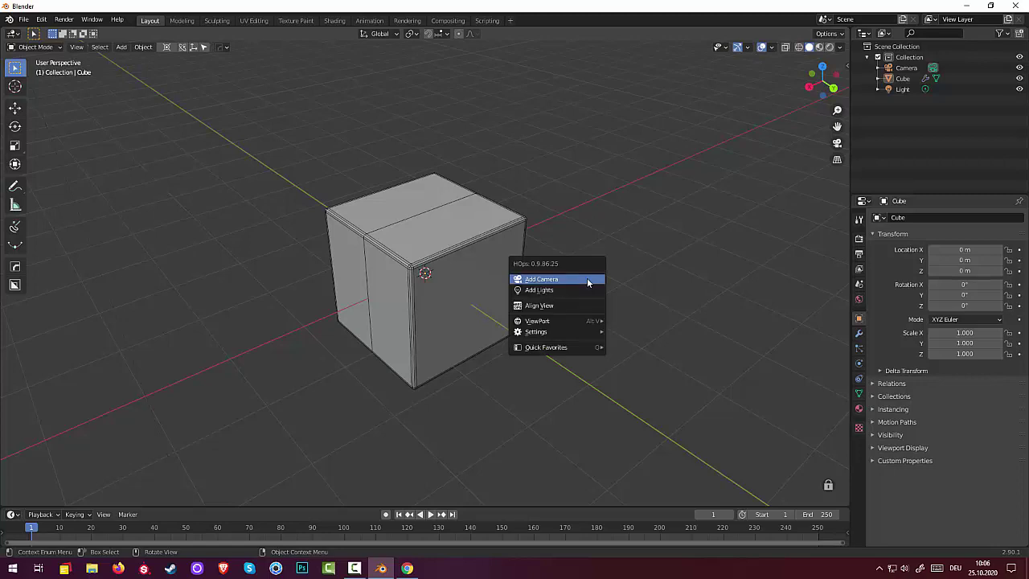
mouse_move(558, 332)
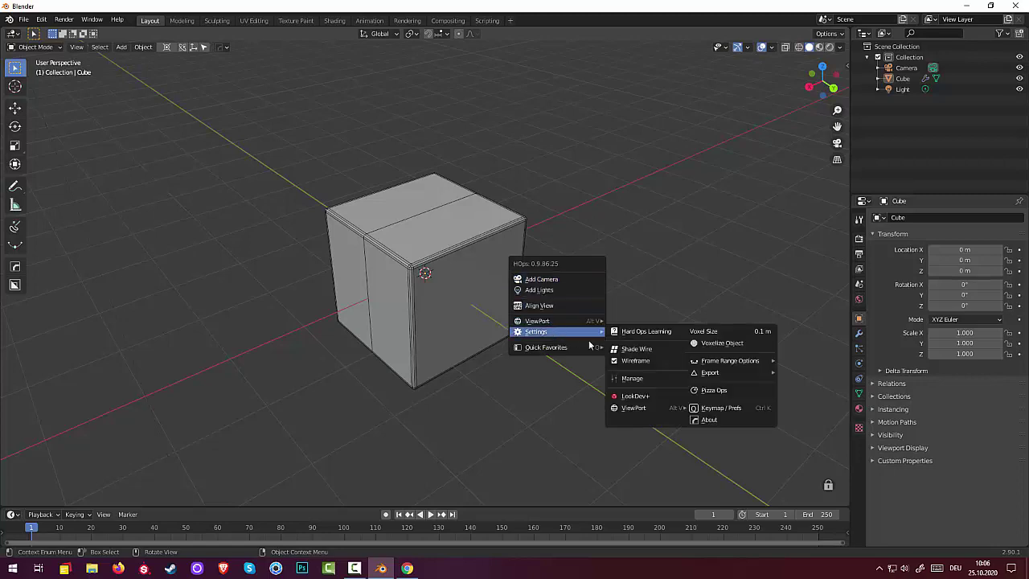
mouse_move(595, 322)
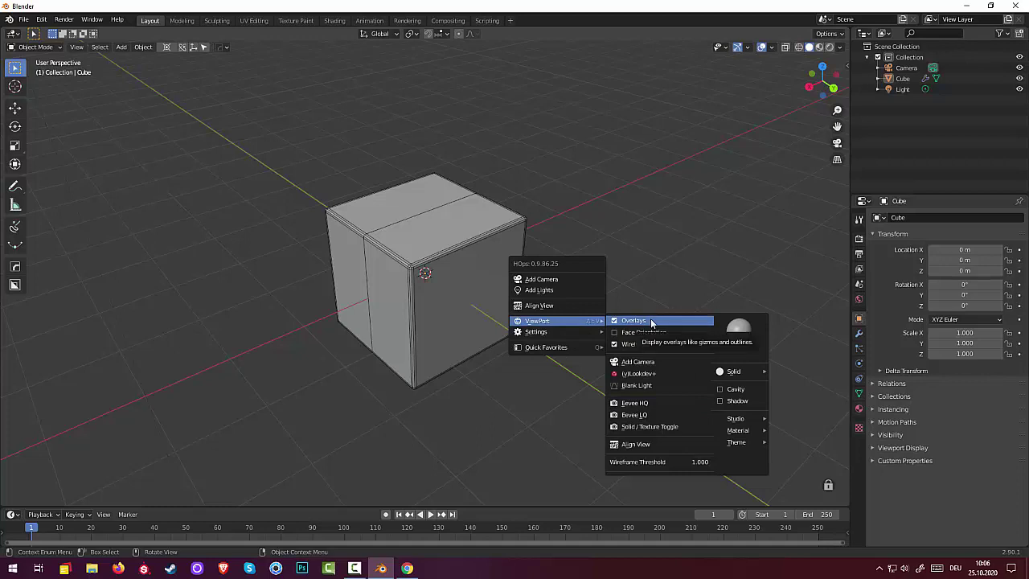
left_click(614, 345)
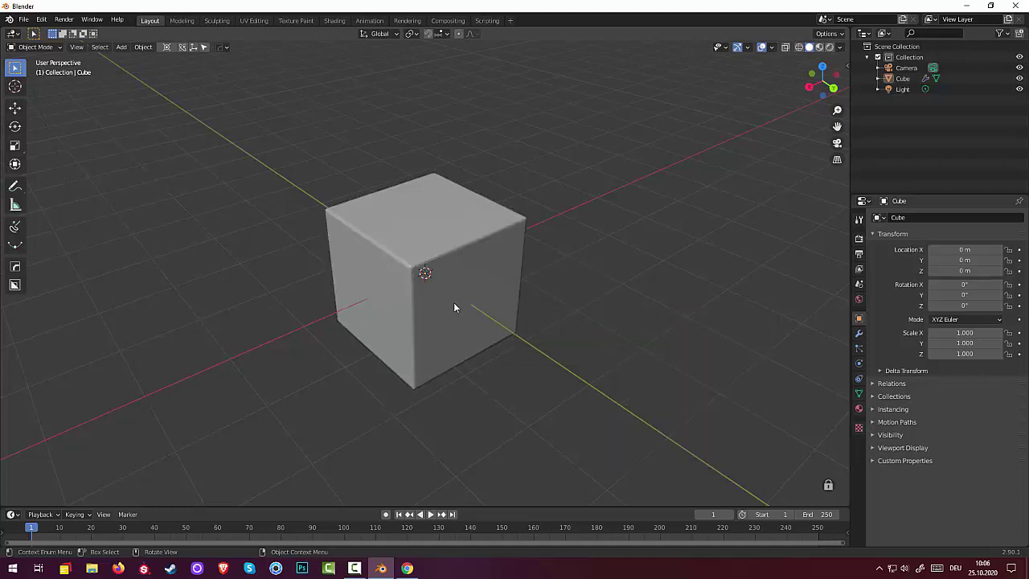
middle_click_drag(437, 282, 468, 283)
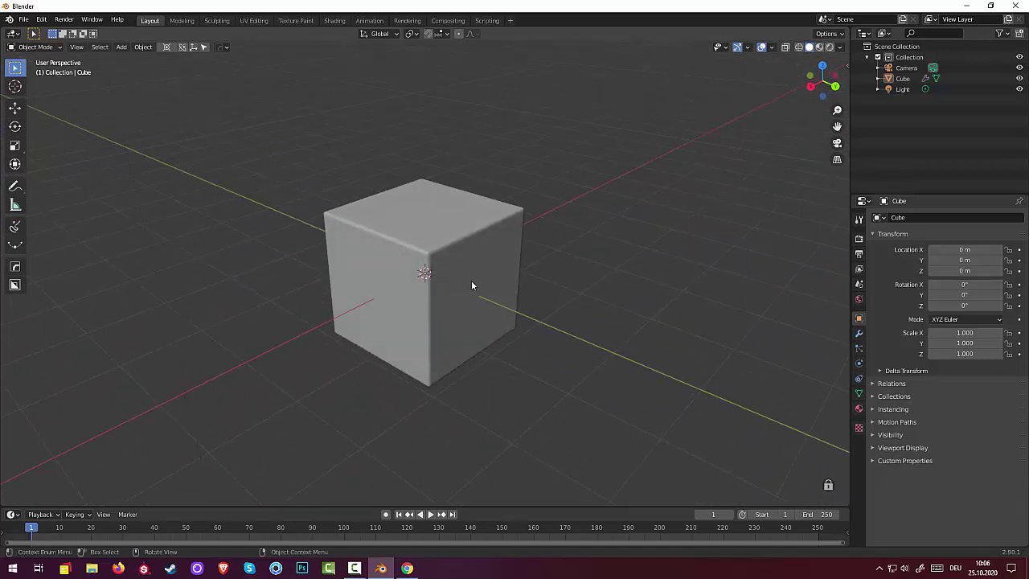
Step: Enable Cavity shading in the Hard Ops viewport options and inspect the cube's bevelled edges
key("q")
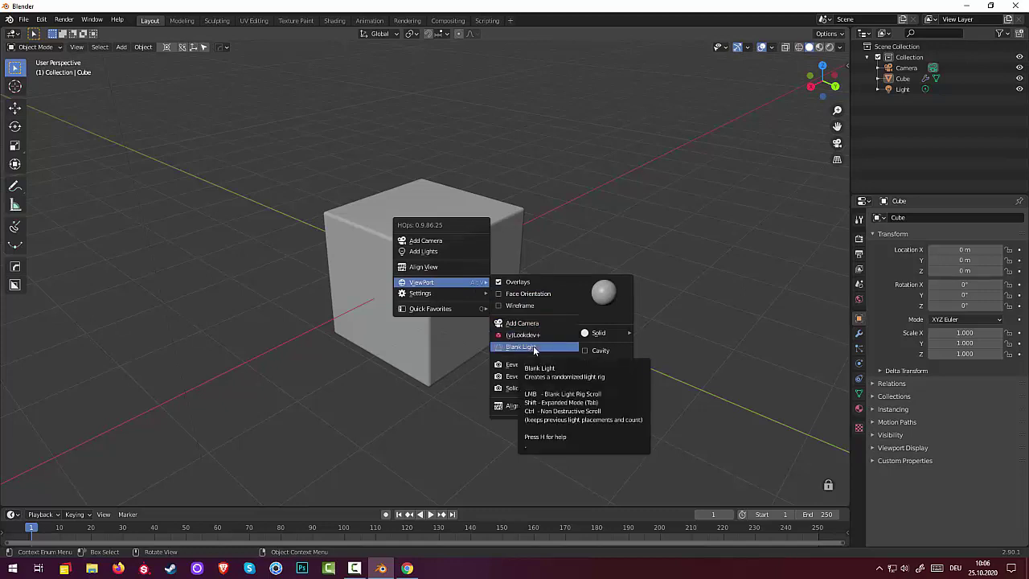
left_click(584, 352)
middle_click_drag(539, 320, 532, 265)
scroll(404, 231, "down", 3)
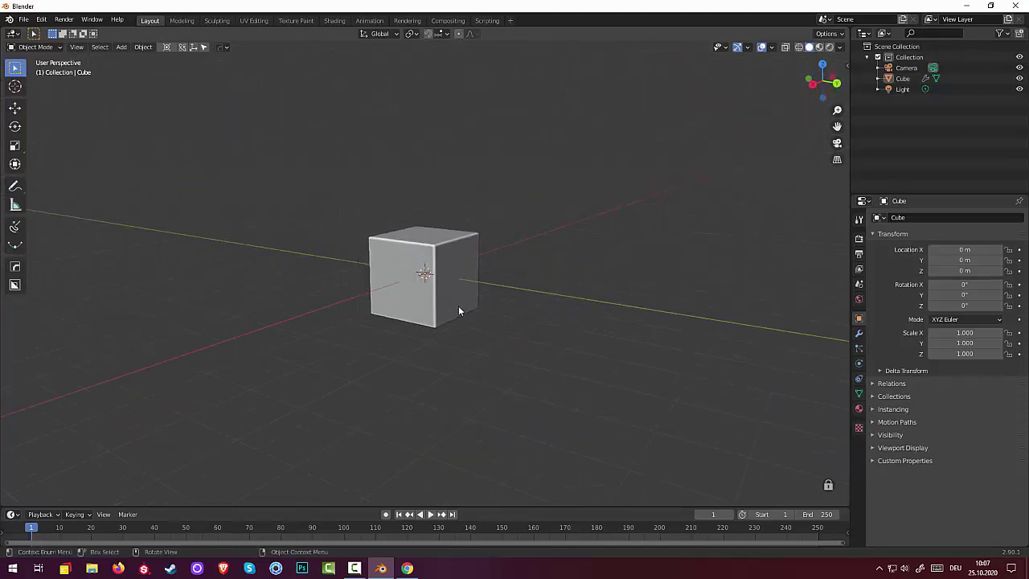
scroll(459, 308, "up", 4)
middle_click_drag(464, 294, 524, 287)
Step: Set the viewport's studio light to outdoor.sl through the Hard Ops viewport options
key("q")
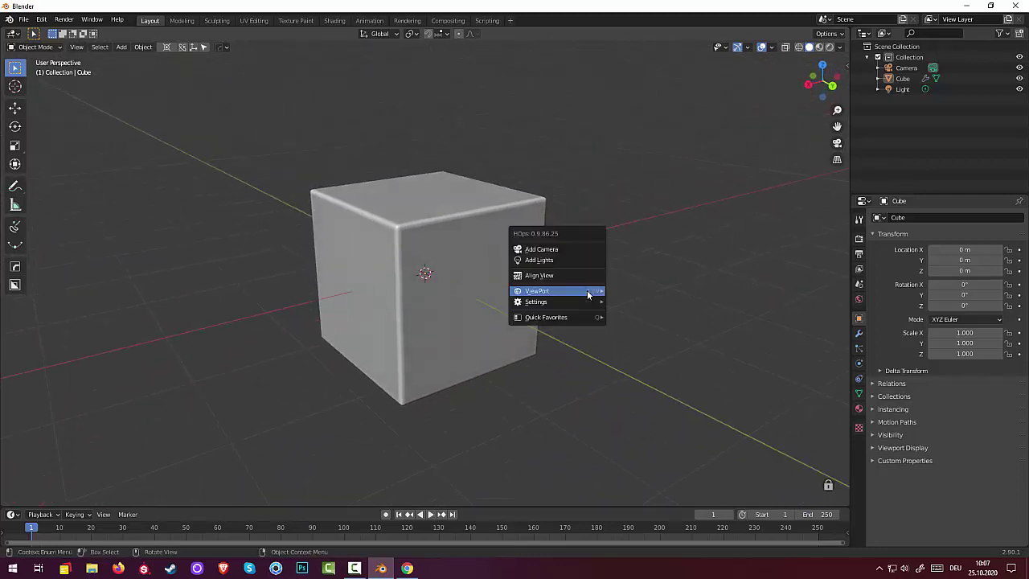
mouse_move(587, 290)
left_click(730, 306)
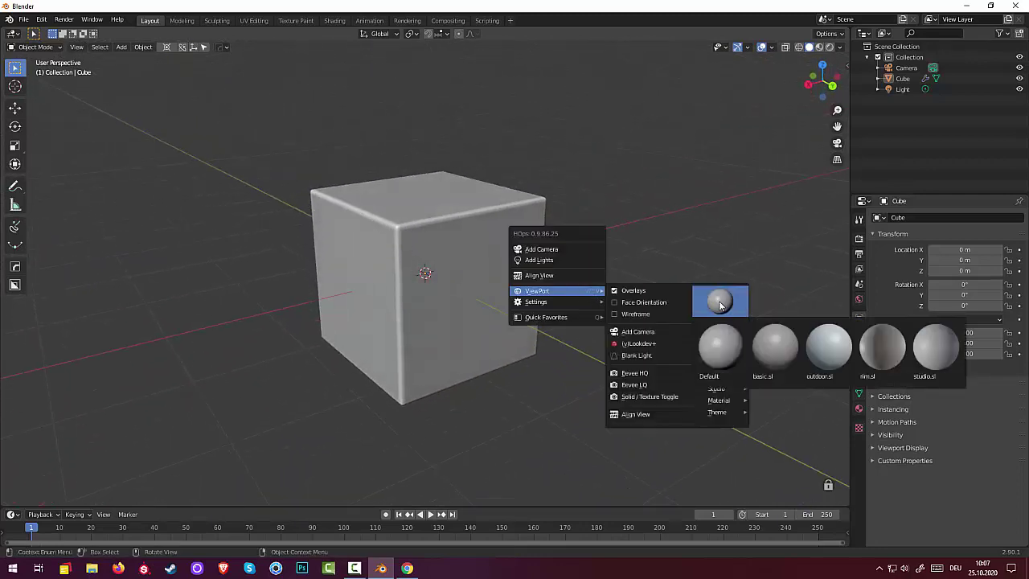
left_click(828, 352)
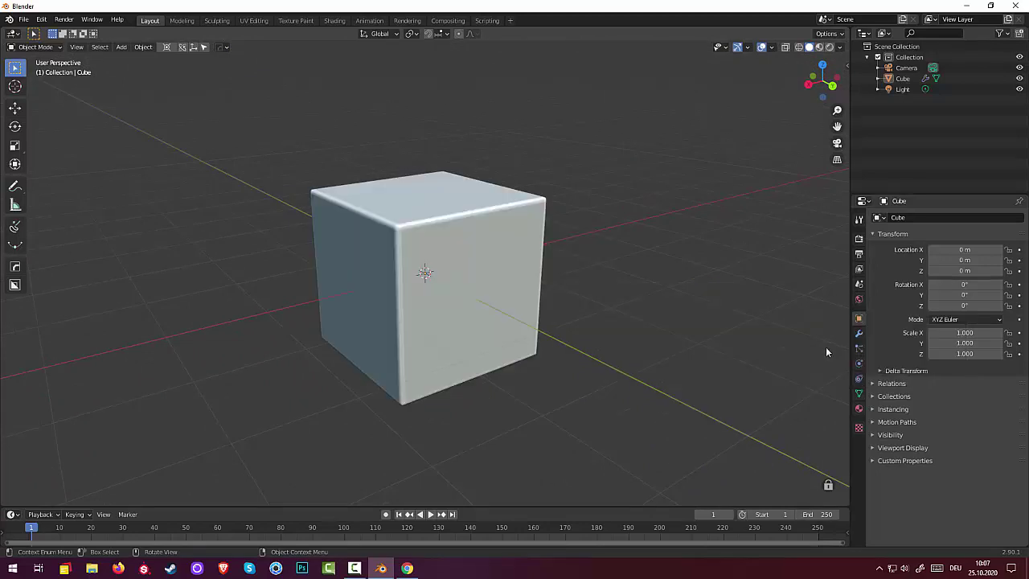
Step: Compare the Hard Ops menu with the cube deselected and selected, and view the shaded cube from another side
middle_click_drag(700, 331, 641, 321)
key("q")
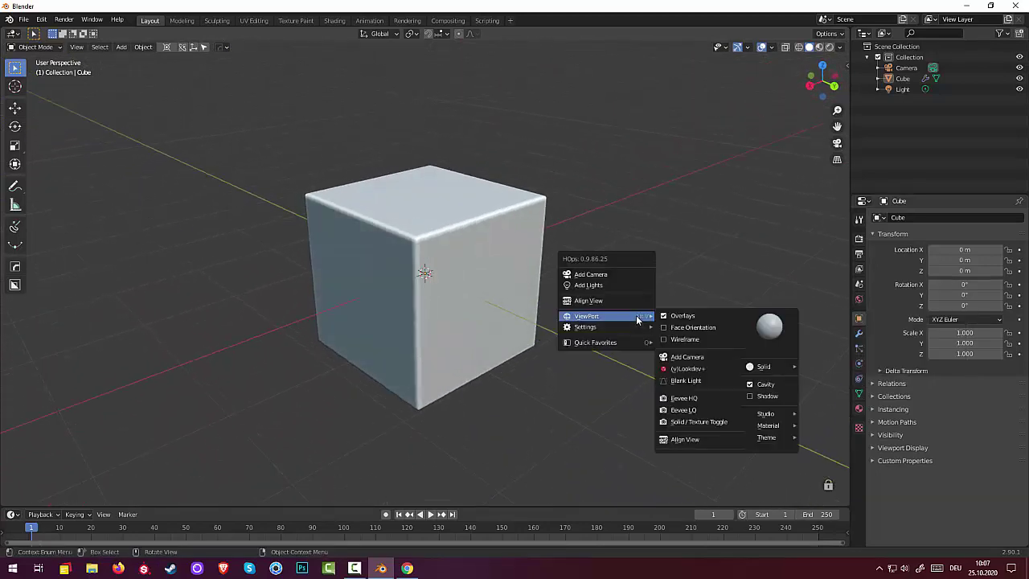
left_click(473, 280)
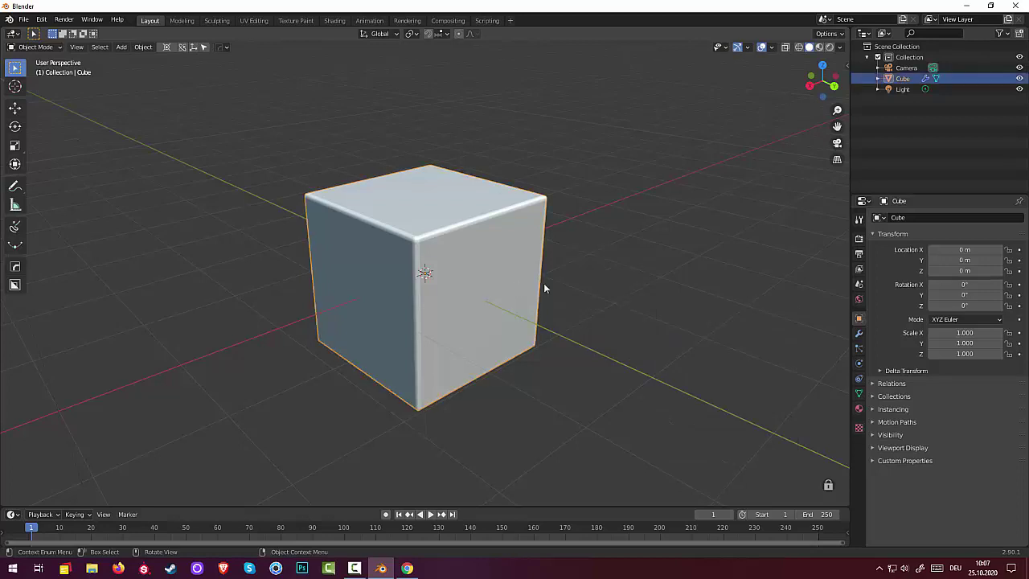
key("q")
left_click(595, 309)
middle_click_drag(450, 258, 523, 324)
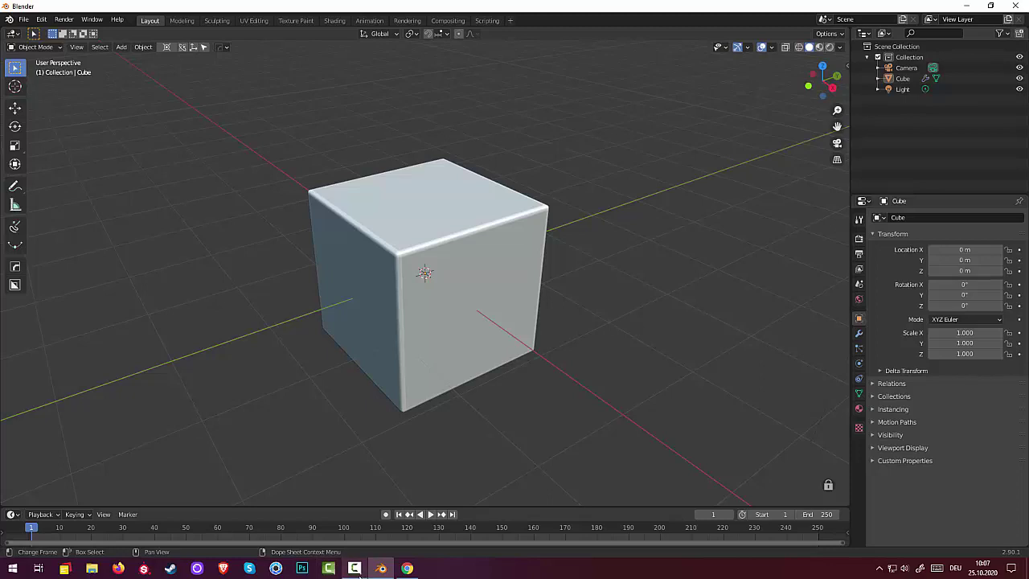
mouse_move(360, 575)
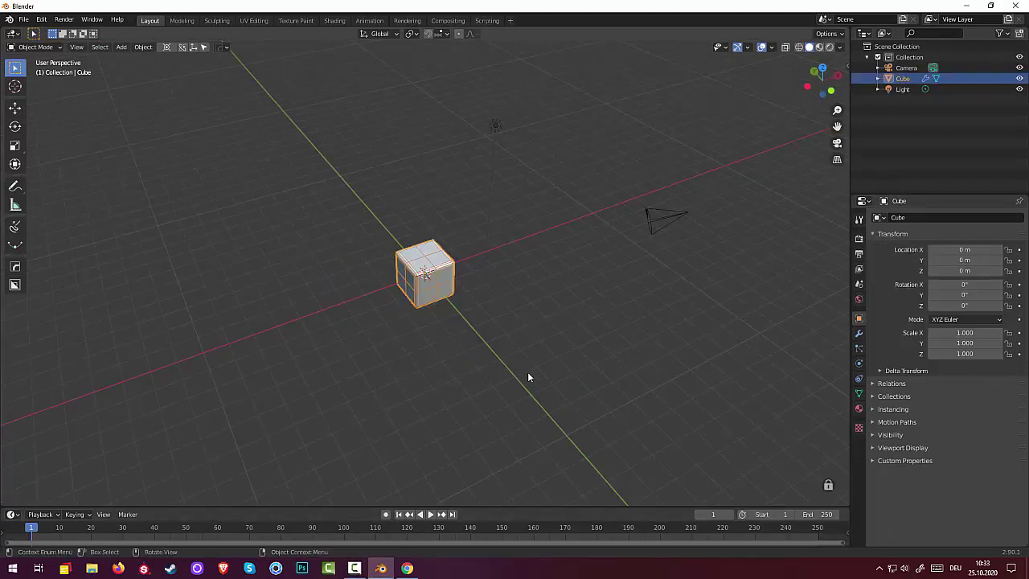
Step: Add a Hard Ops Array V2 to the selected cube, placing a second copy slightly apart along negative X
right_click(490, 341)
key("q")
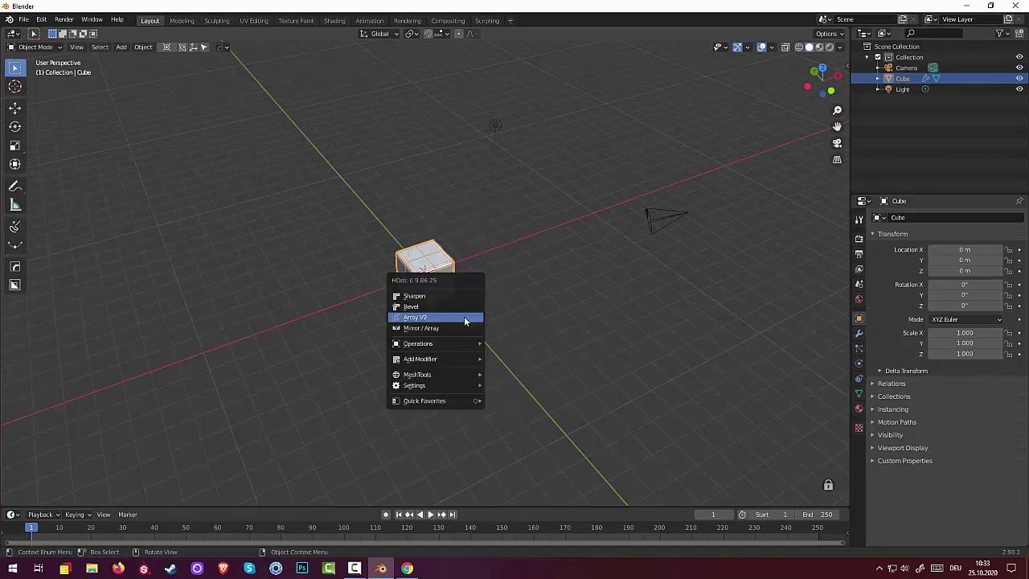
left_click(459, 318)
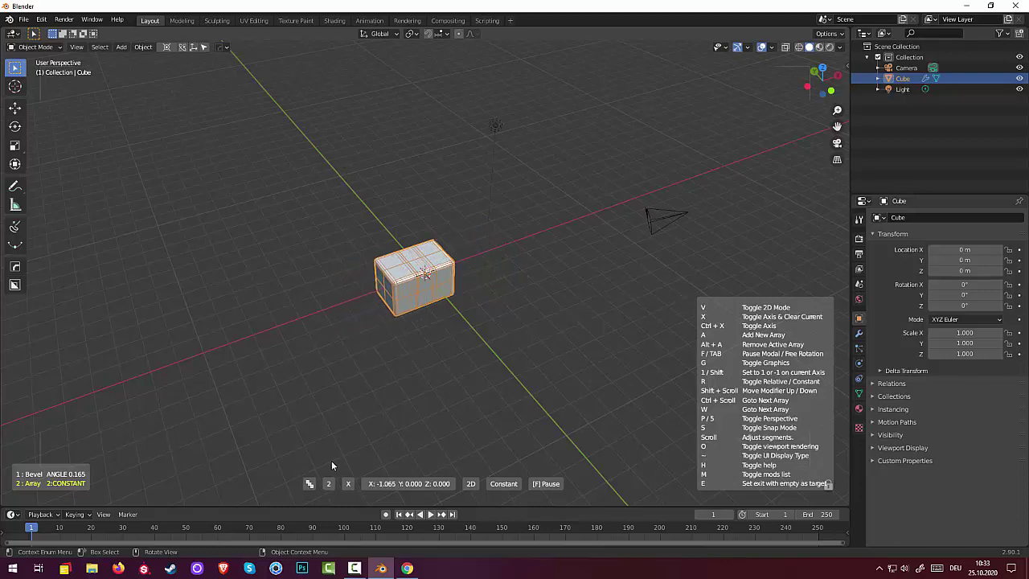
left_click(204, 363)
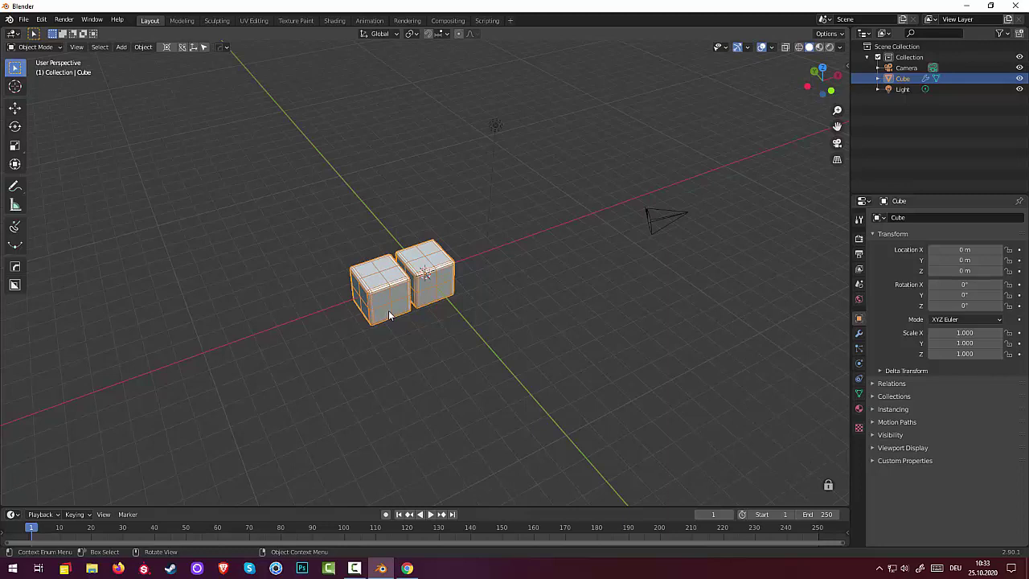
key("q")
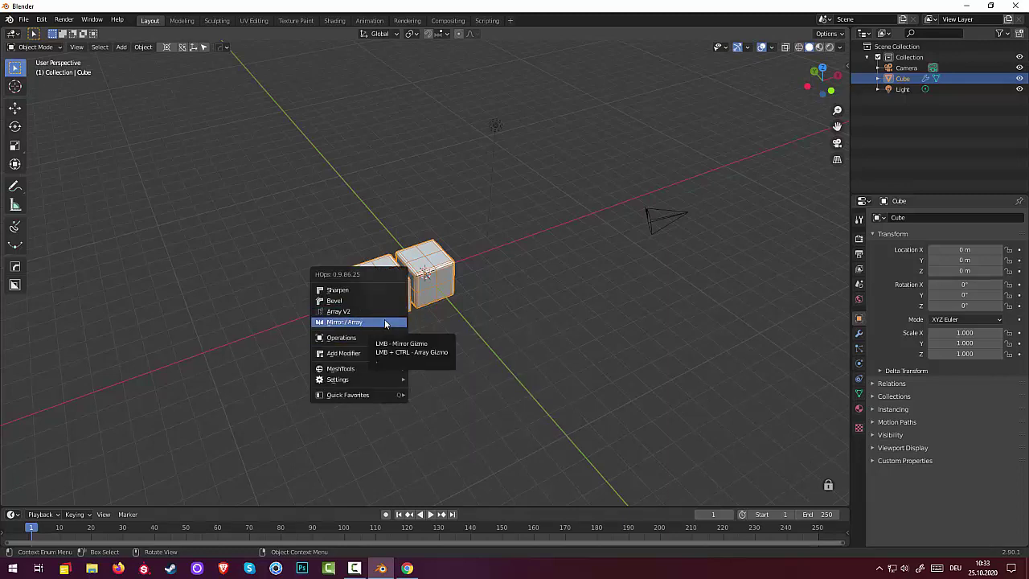
left_click(386, 322)
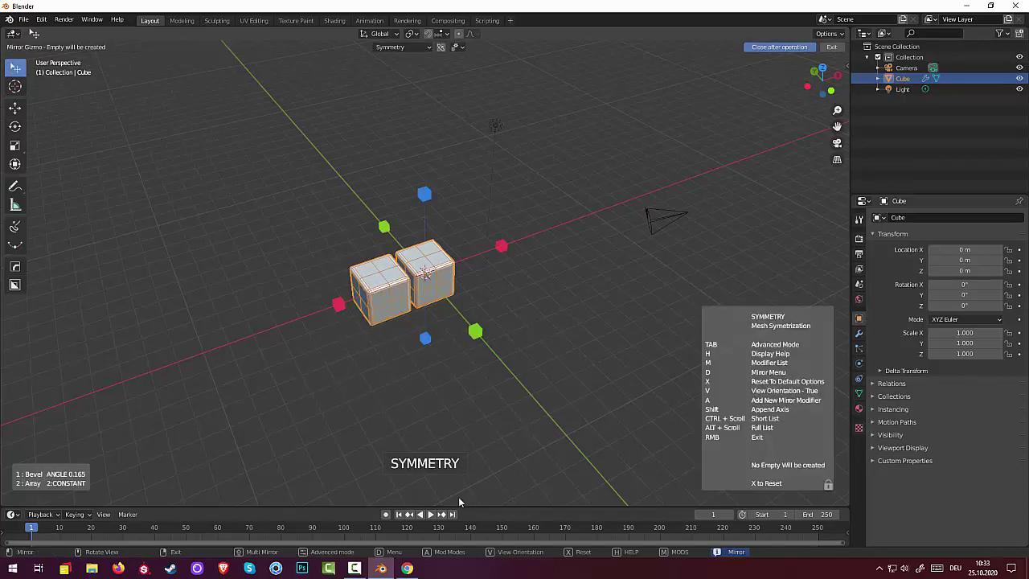
right_click(500, 245)
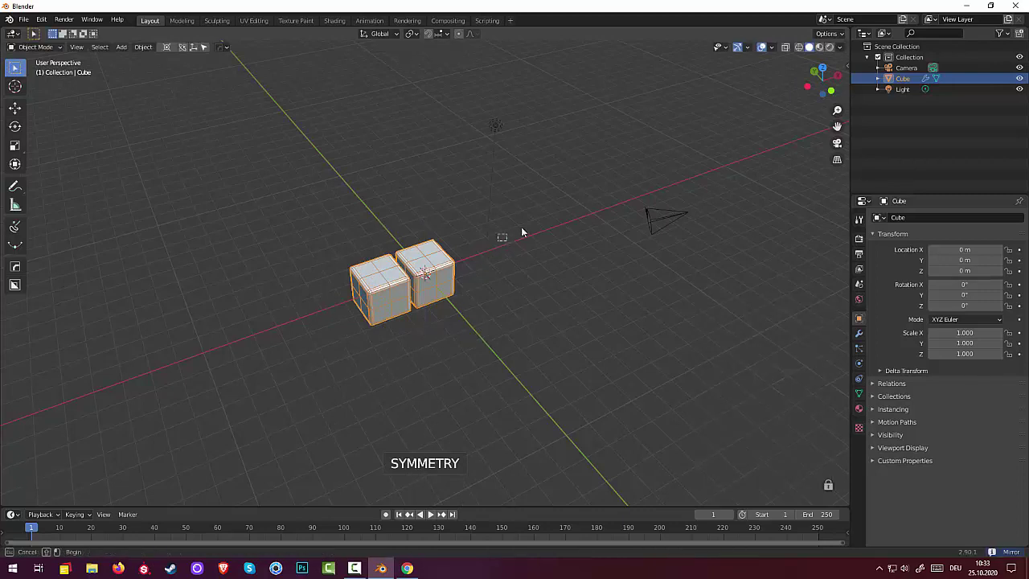
Step: Re-edit the cube's Array V2, setting X offset to about -3.035 and Y to about -0.01, and lower the copy along Z
key("q")
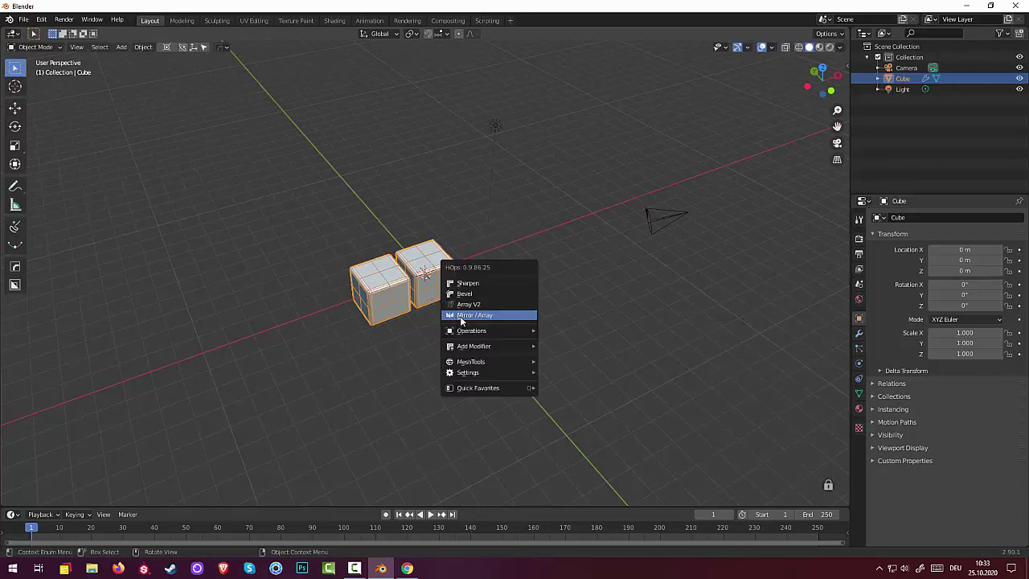
left_click(468, 304)
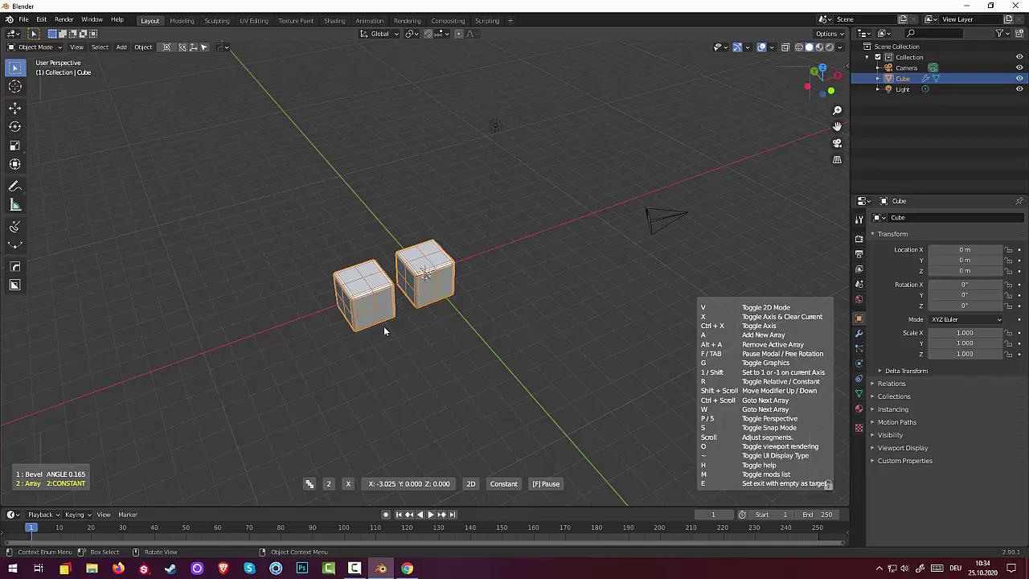
key("ctrl+x")
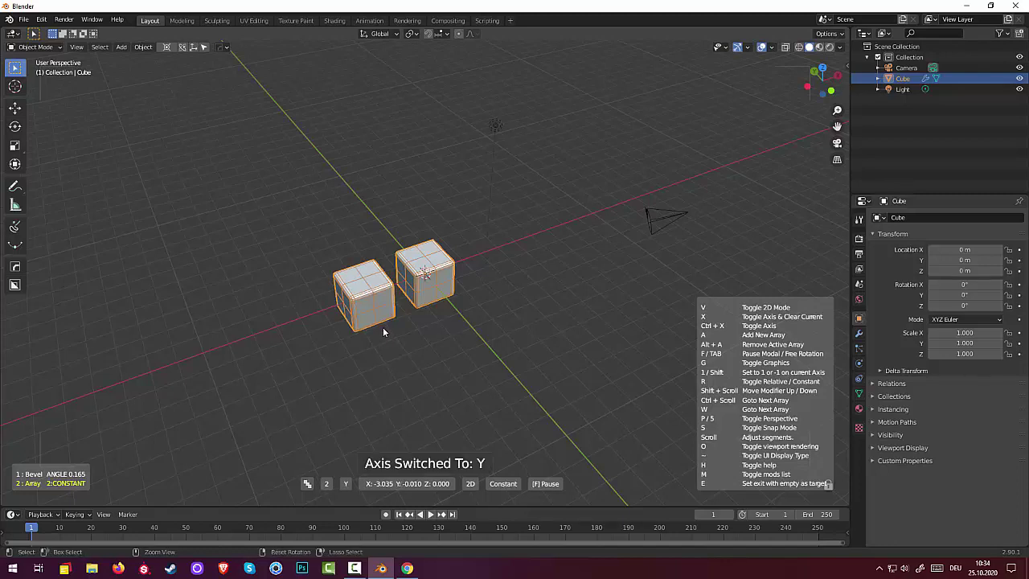
key("ctrl+x")
key("ctrl+x")
key("ctrl+x")
key("ctrl+x")
key("ctrl+x")
key("ctrl+x")
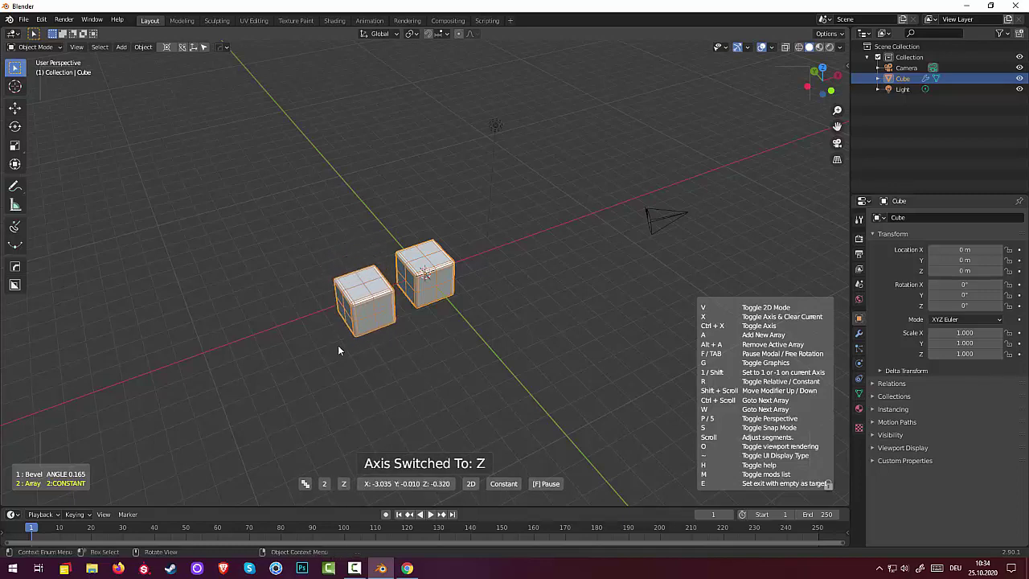
left_click(240, 432)
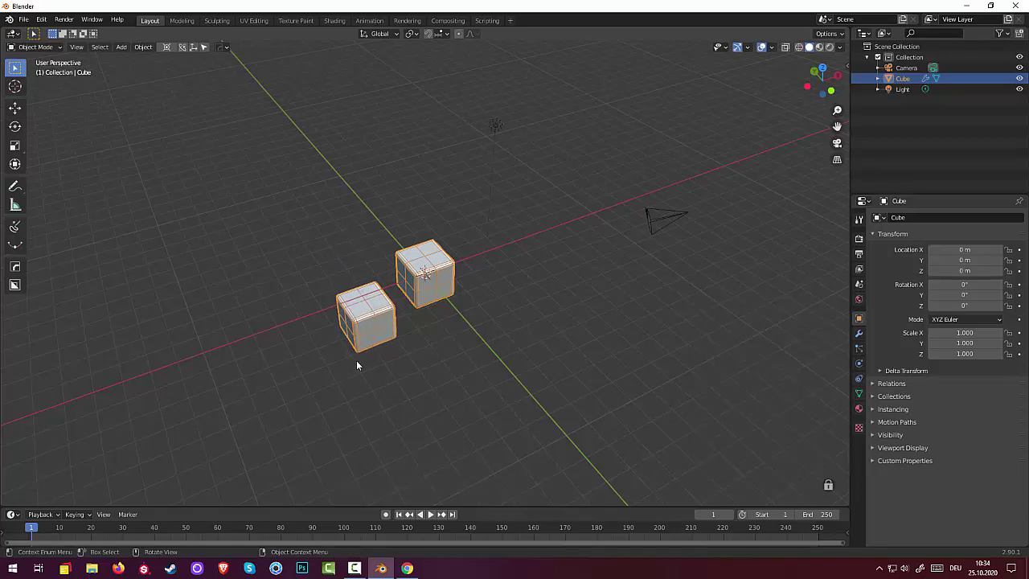
Step: Undo the array edits, including the array itself, until only the single selected cube is left
key("ctrl+z")
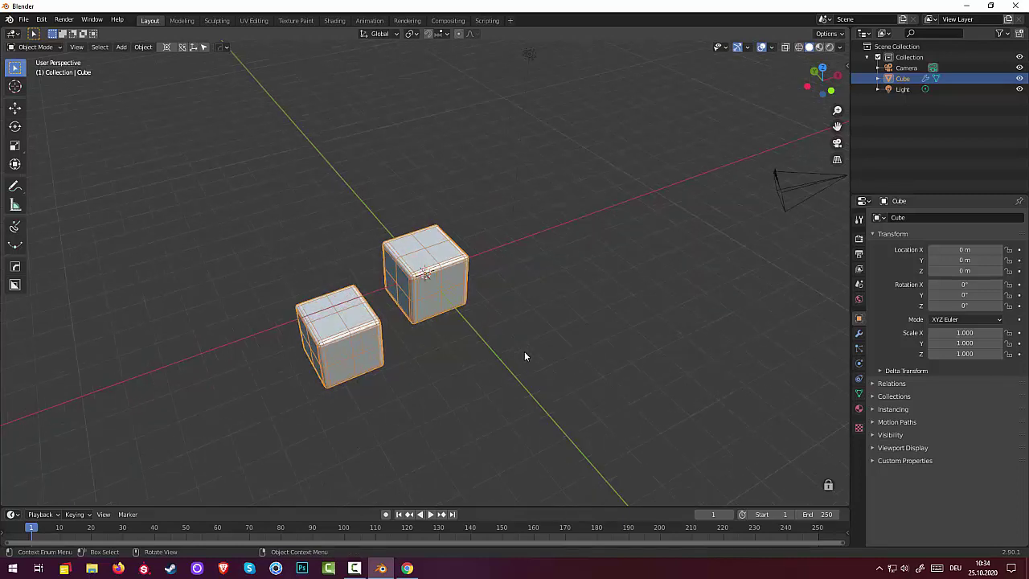
key("ctrl+shift+z")
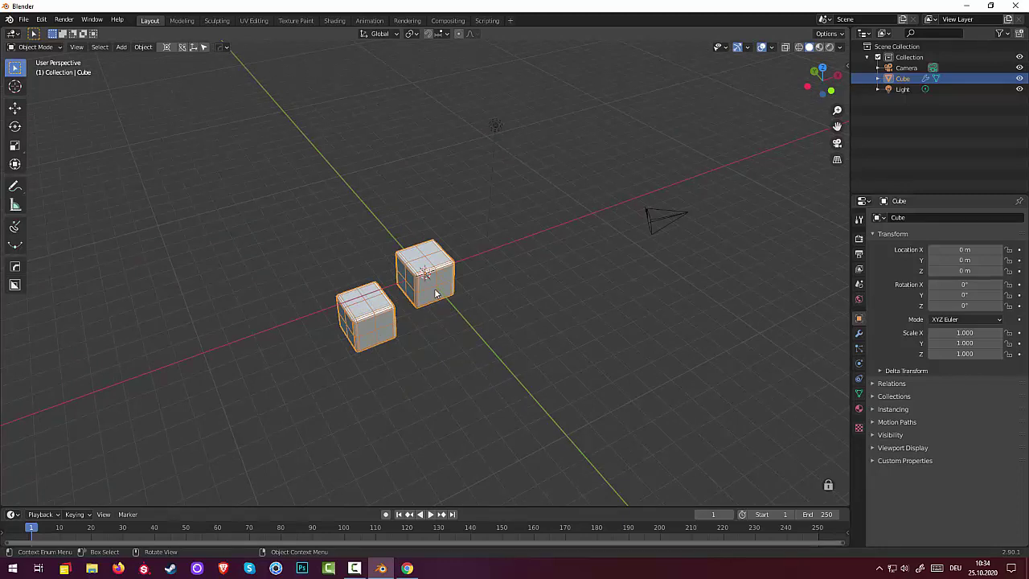
key("alt+a")
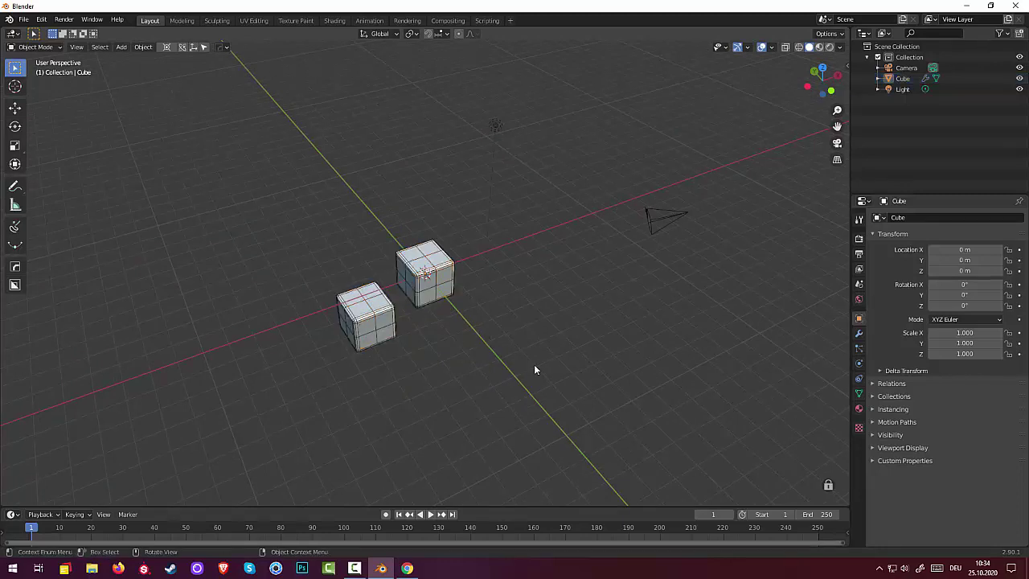
key("ctrl+z")
key("ctrl+z")
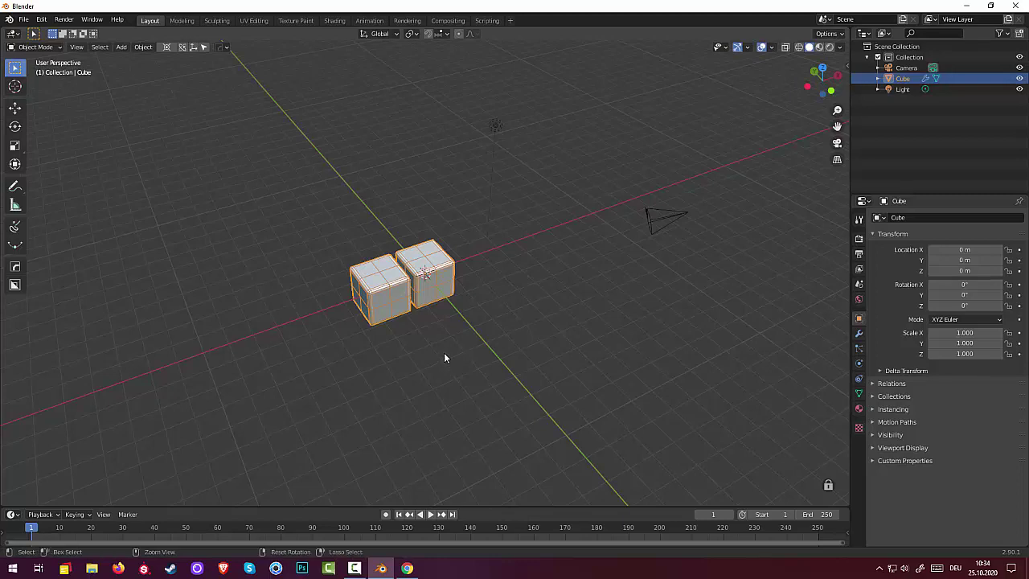
key("ctrl+z")
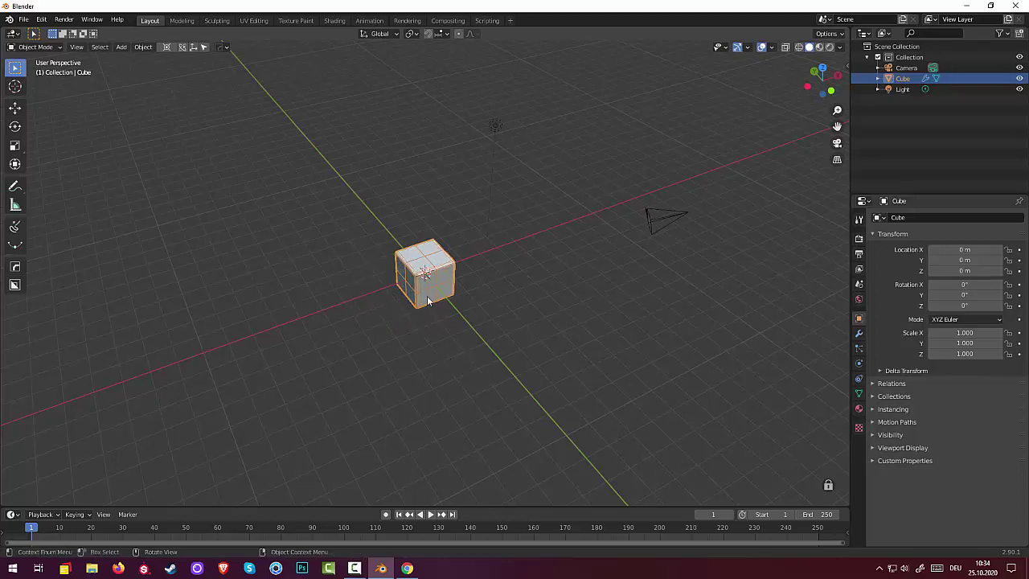
Step: Add a Hard Ops Array V2 to the cube with two copies along X at a constant offset of about -2.535
right_click(428, 301)
key("q")
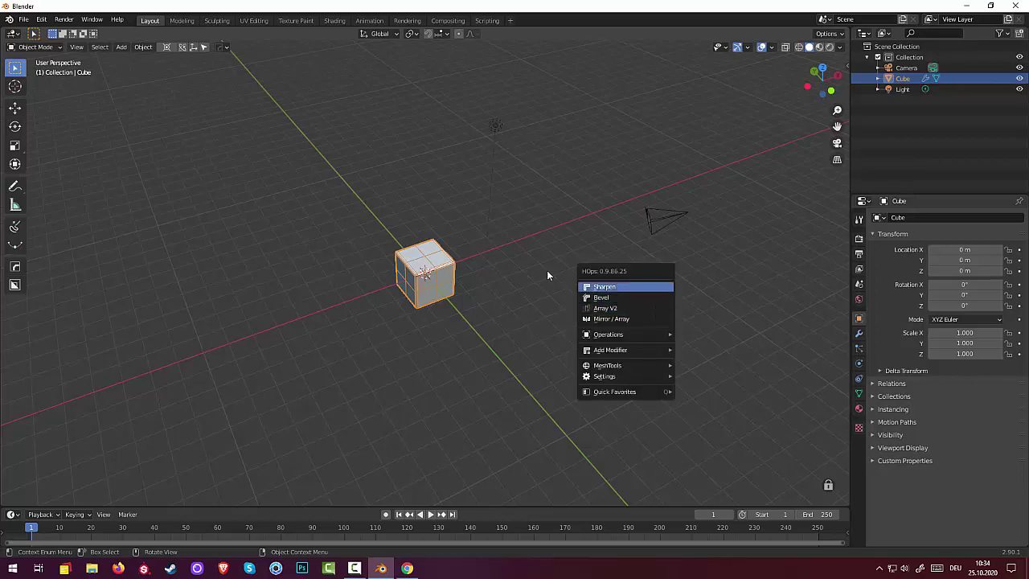
key("q")
left_click(606, 315)
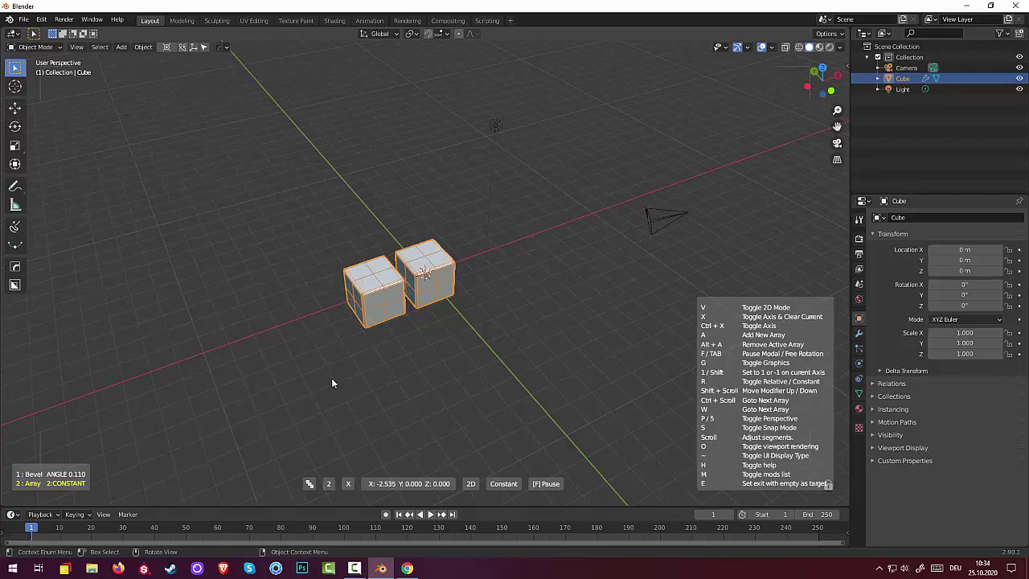
Step: Raise and lower the array's copy count, ending at six copies with an X offset of about -2.63
scroll(332, 383, "up", 2)
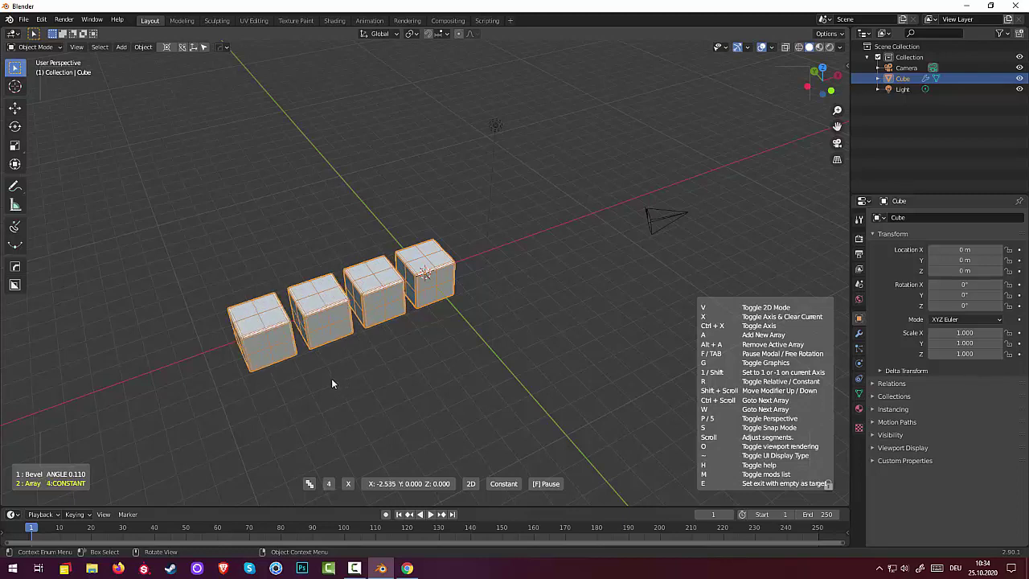
scroll(331, 383, "up", 1)
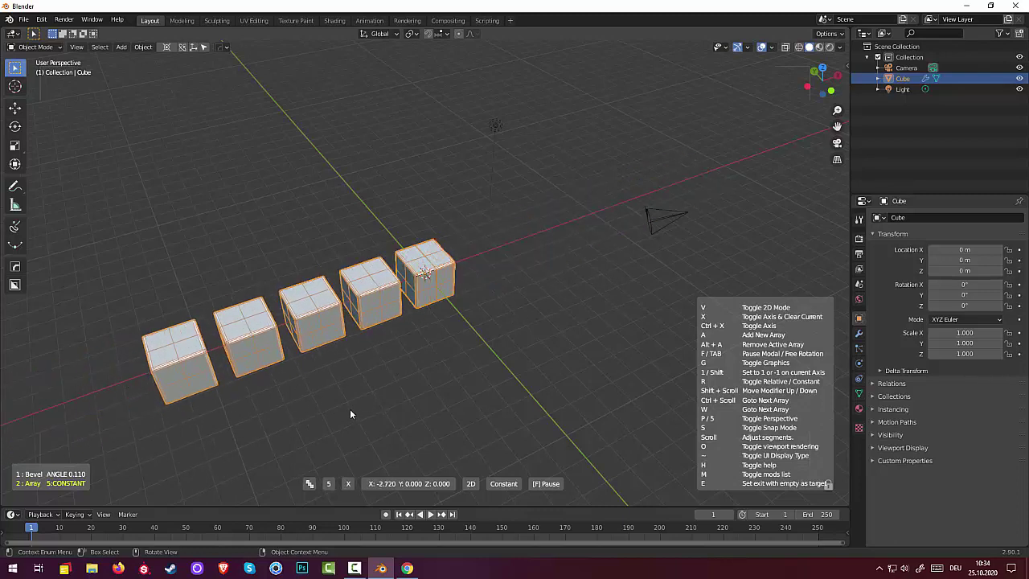
scroll(326, 415, "up", 1)
scroll(326, 416, "down", 3)
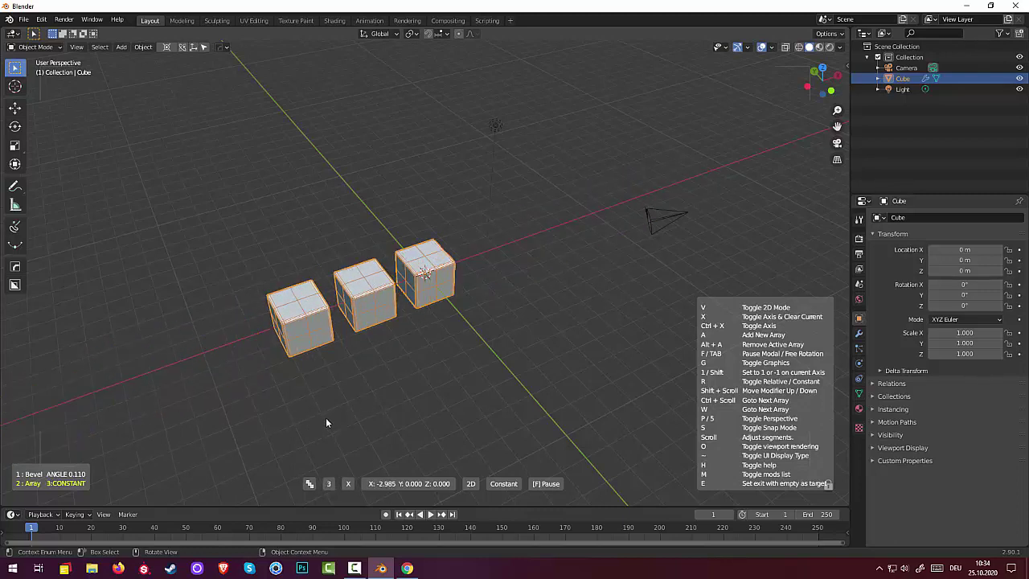
scroll(326, 420, "up", 2)
scroll(325, 420, "down", 2)
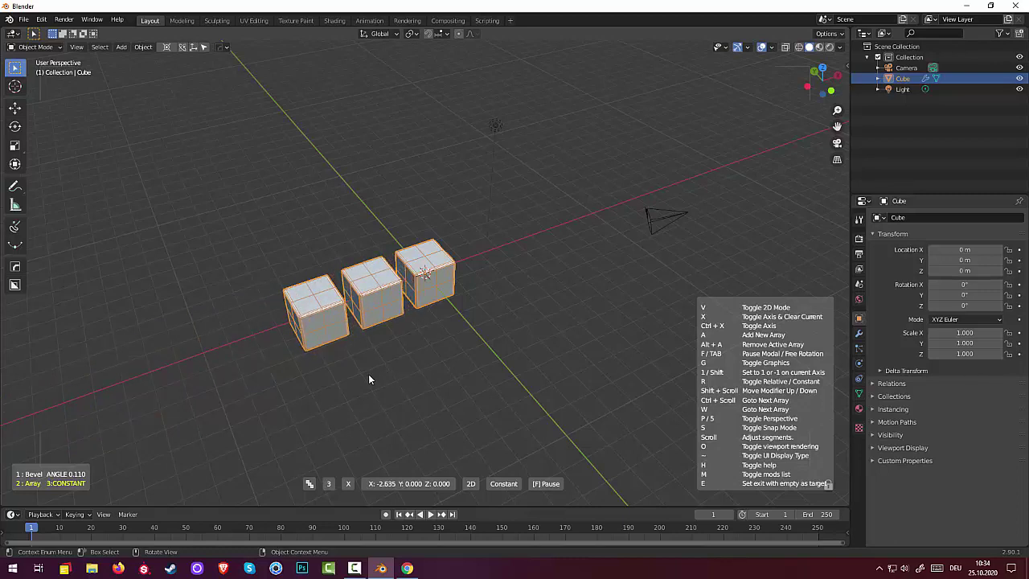
scroll(368, 375, "down", 1)
scroll(369, 375, "up", 4)
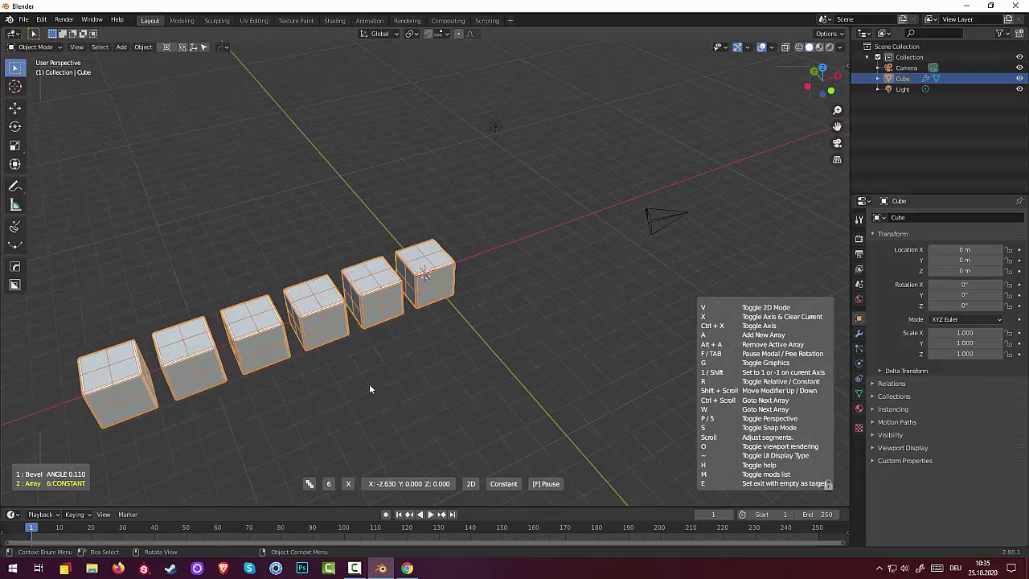
Step: Reset the array axis to Y and after that to Z, stacking eight copies at a Z offset of about -0.735
key("y")
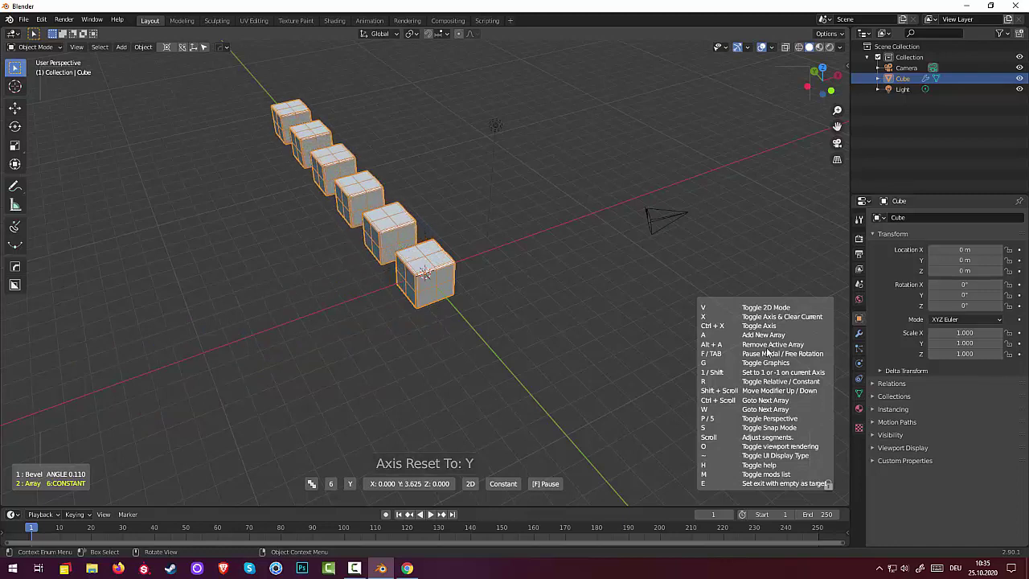
key("z")
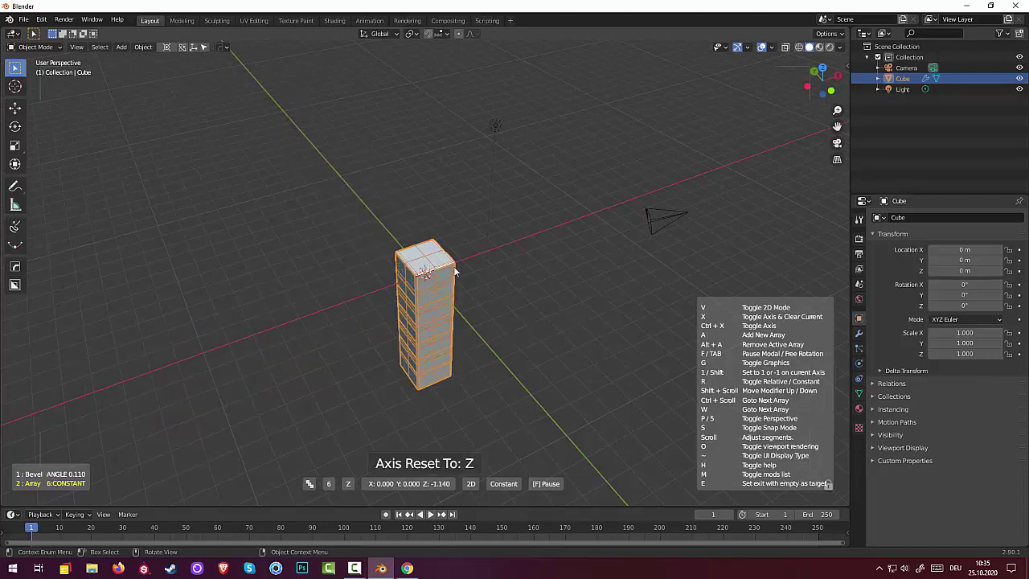
scroll(606, 222, "up", 6)
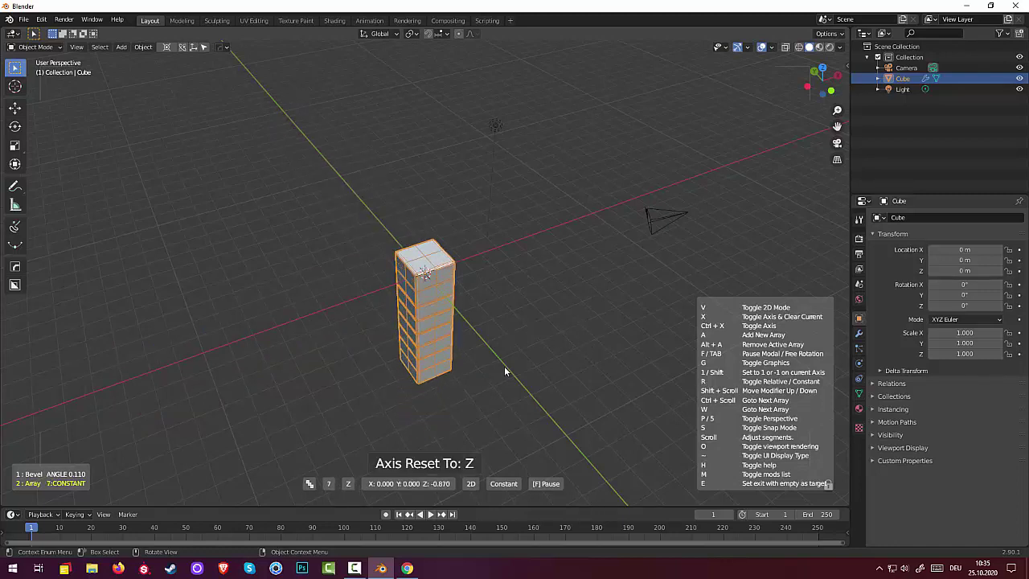
scroll(495, 399, "down", 4)
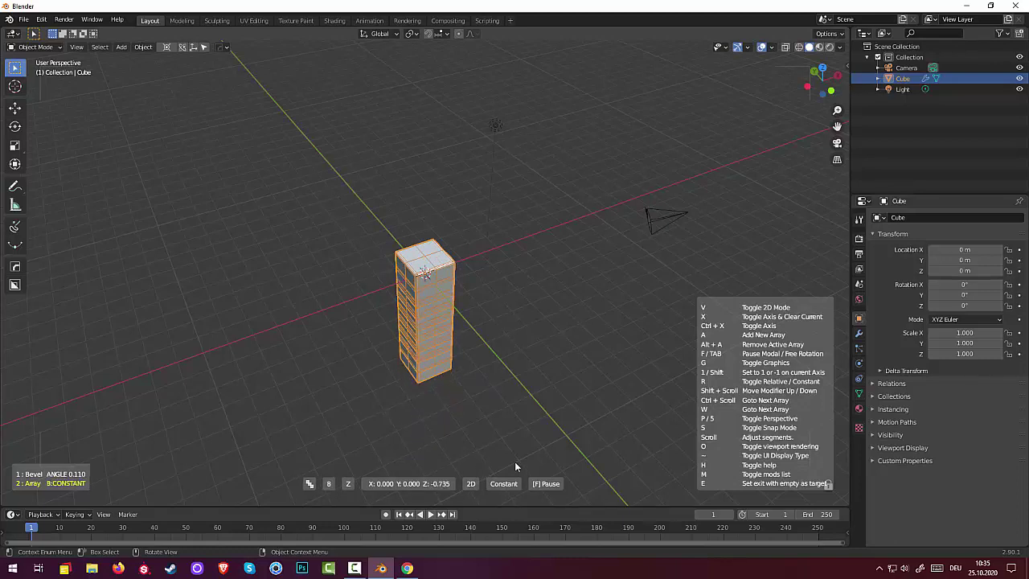
Step: Reset the array to X, reduce it to three copies, and switch its axis to Y with an offset of about -2.78
key("x")
scroll(497, 318, "up", 4)
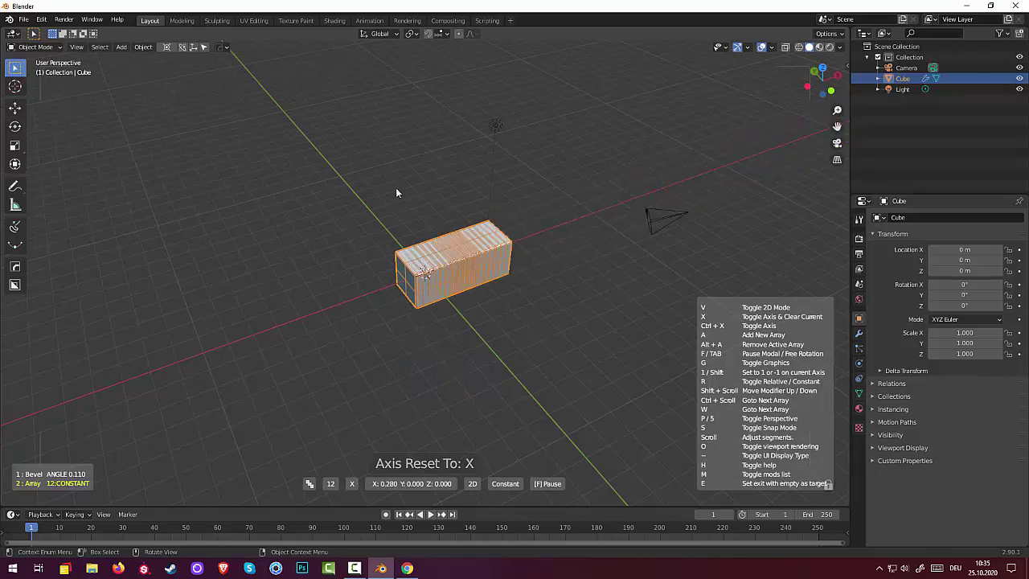
scroll(695, 165, "down", 8)
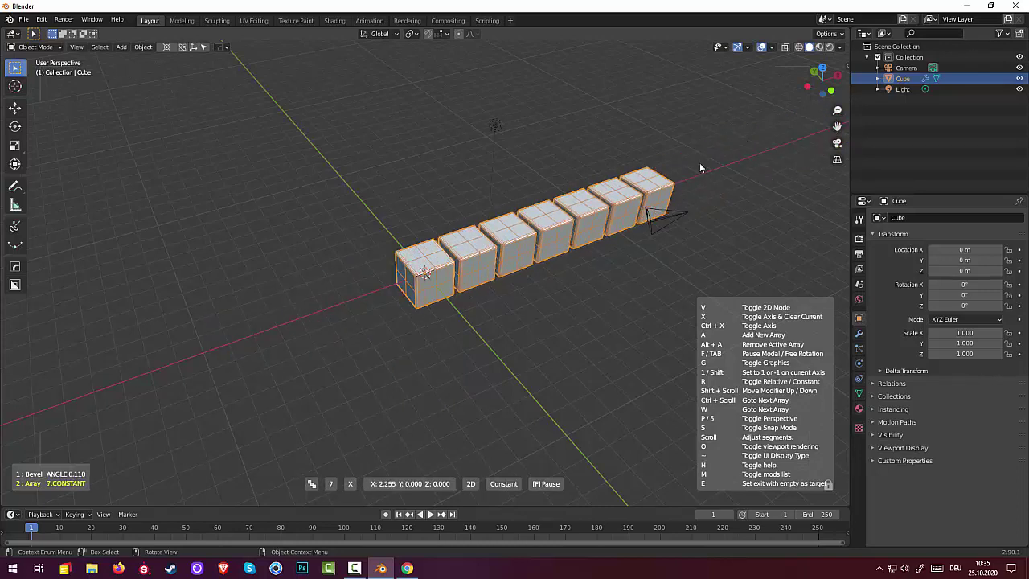
scroll(657, 189, "down", 1)
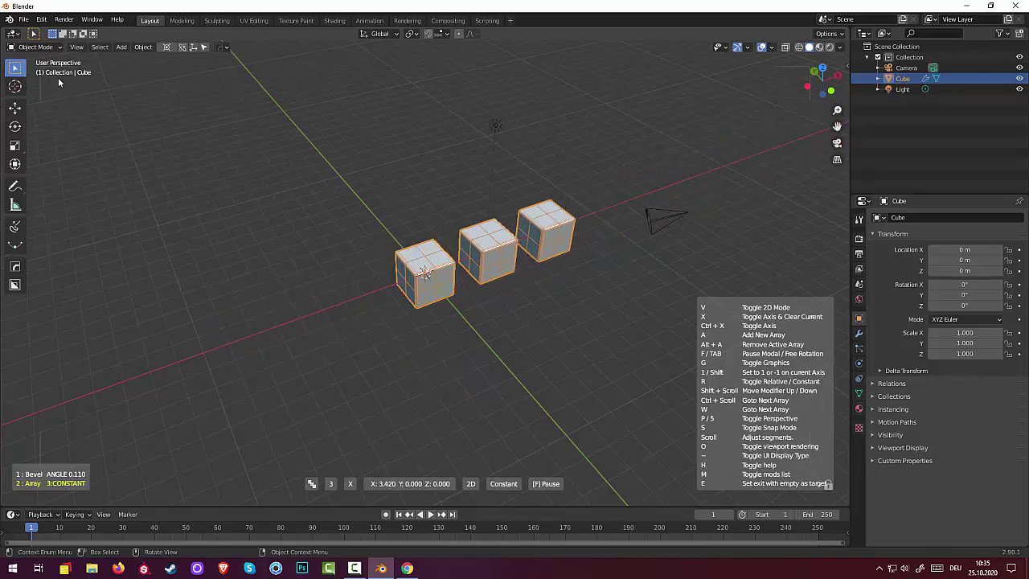
key("x")
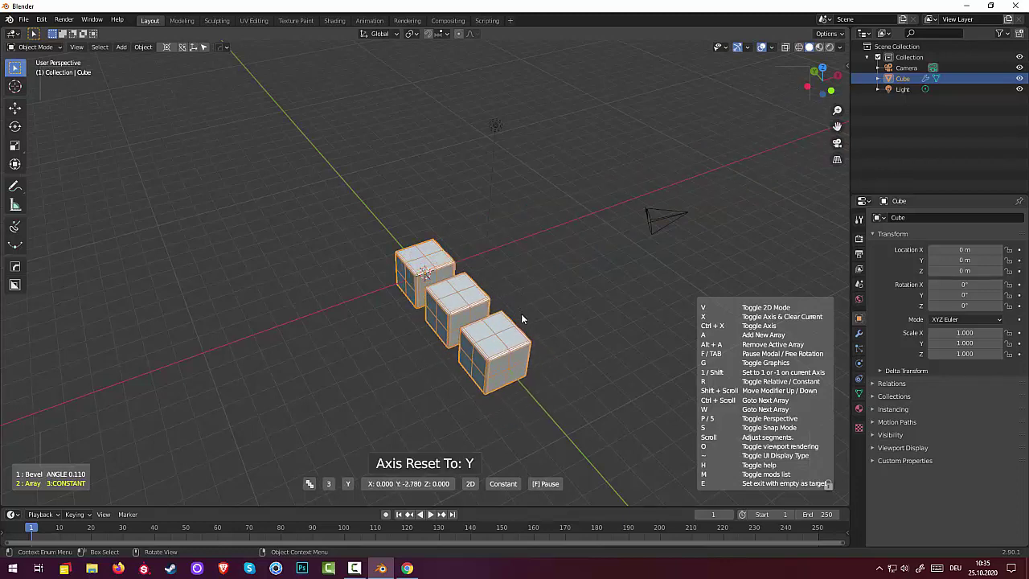
Step: Reset the array axis to Z and accept the three-copy vertical stack
key("x")
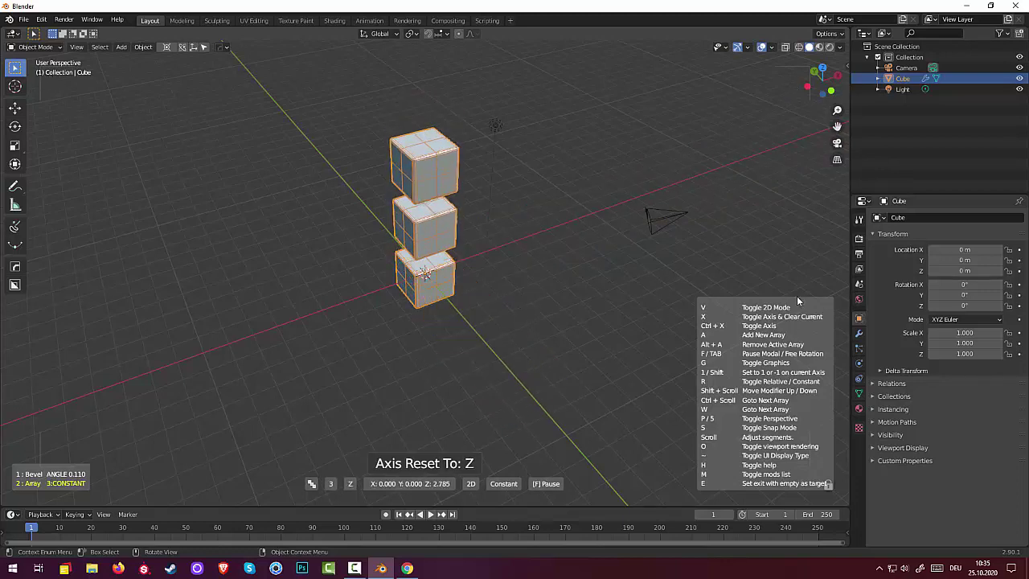
left_click(775, 281)
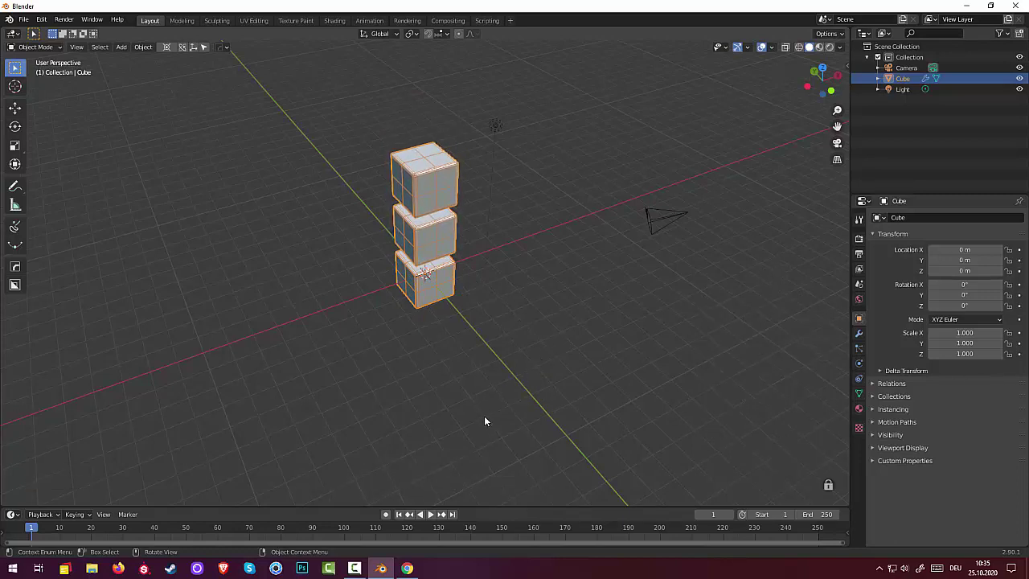
Step: Undo the array and bevel on the cube and select the plain cube again
key("ctrl")
key("ctrl")
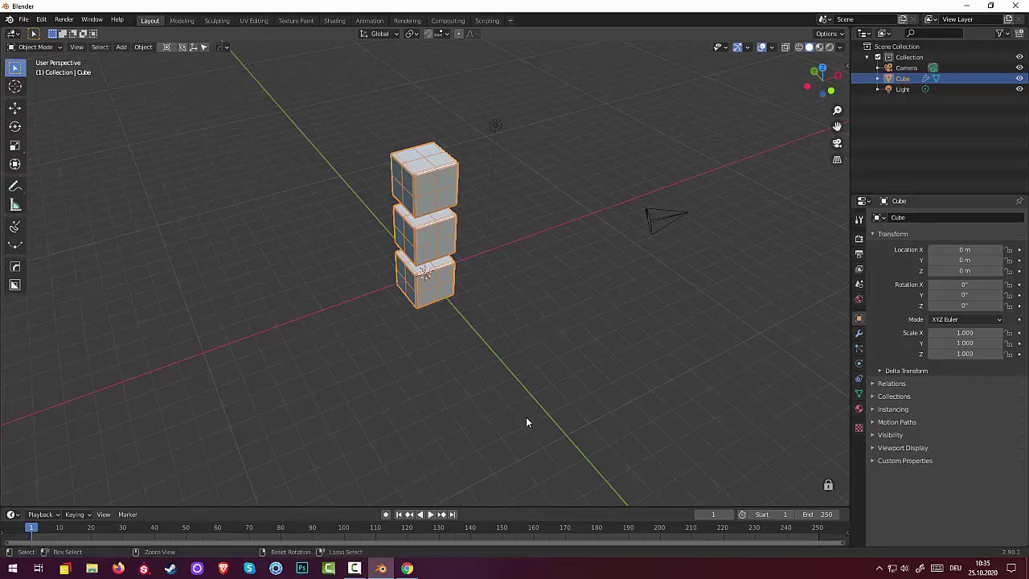
key("ctrl+z")
key("ctrl+z")
key("ctrl+z")
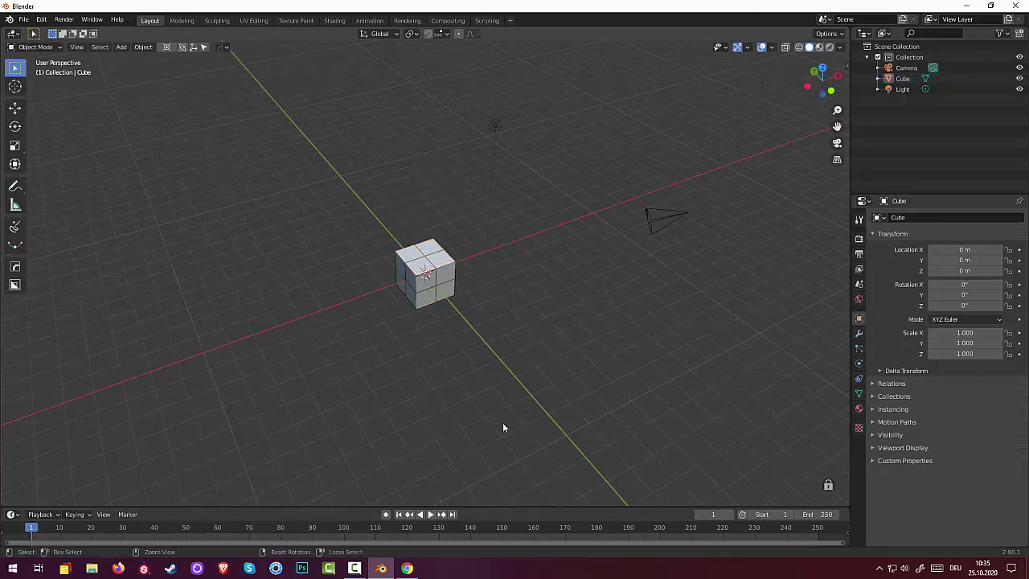
left_click(426, 300)
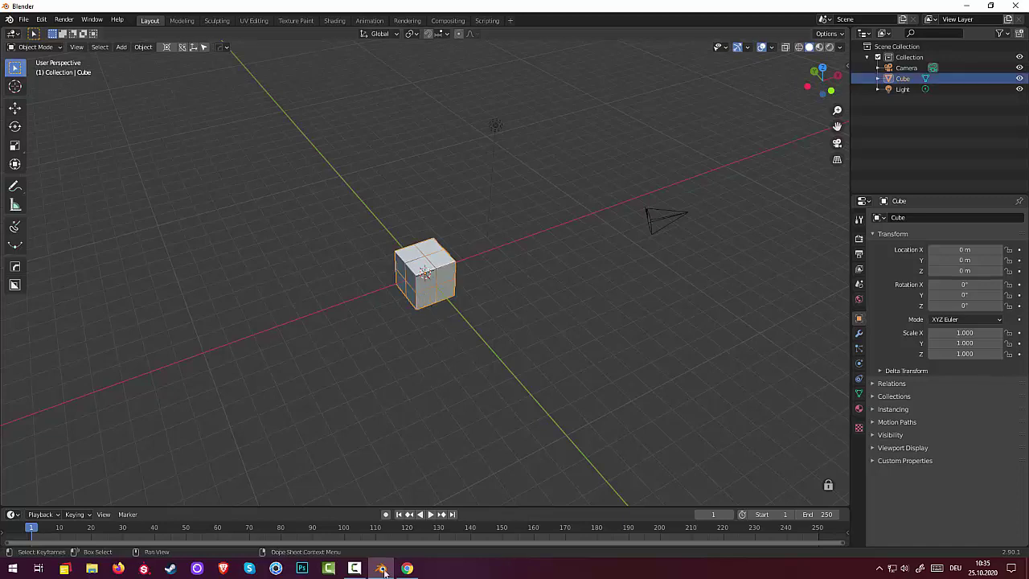
mouse_move(406, 570)
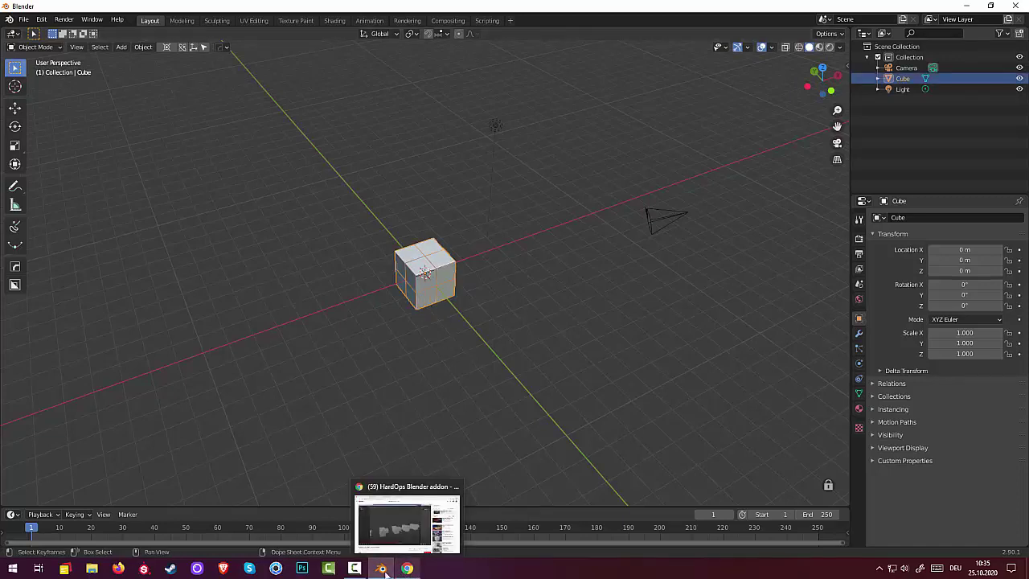
left_click(354, 569)
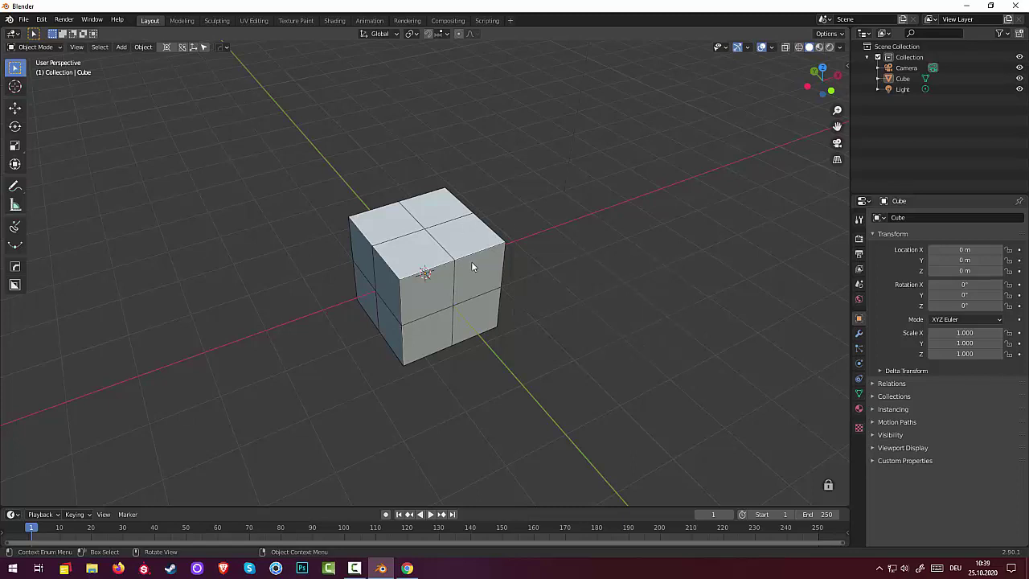
Step: Select the cube and preview a Hard Ops Dice along Z, raising and lowering the segment count
right_click(414, 264)
key("Escape")
left_click(440, 288)
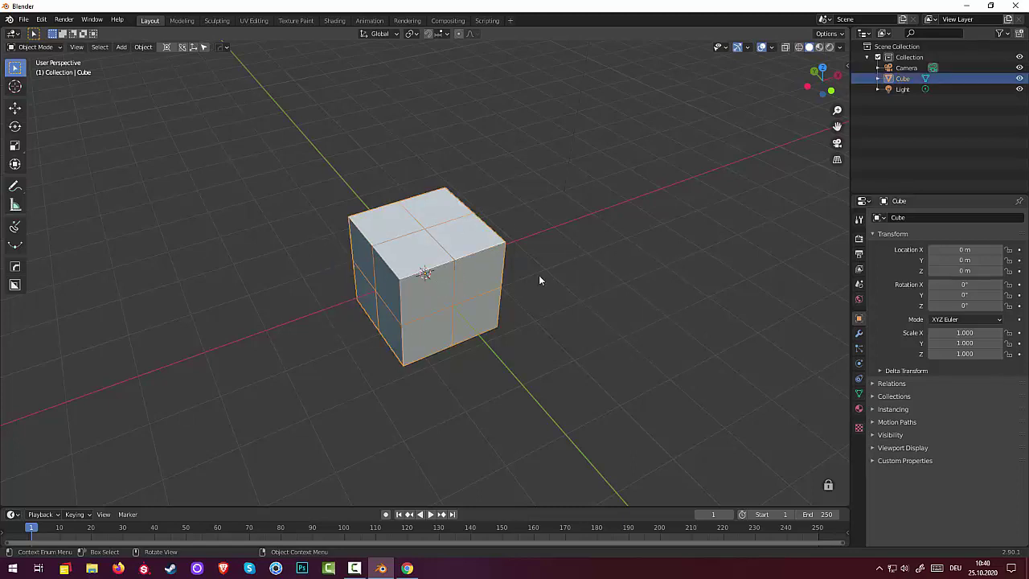
key("q")
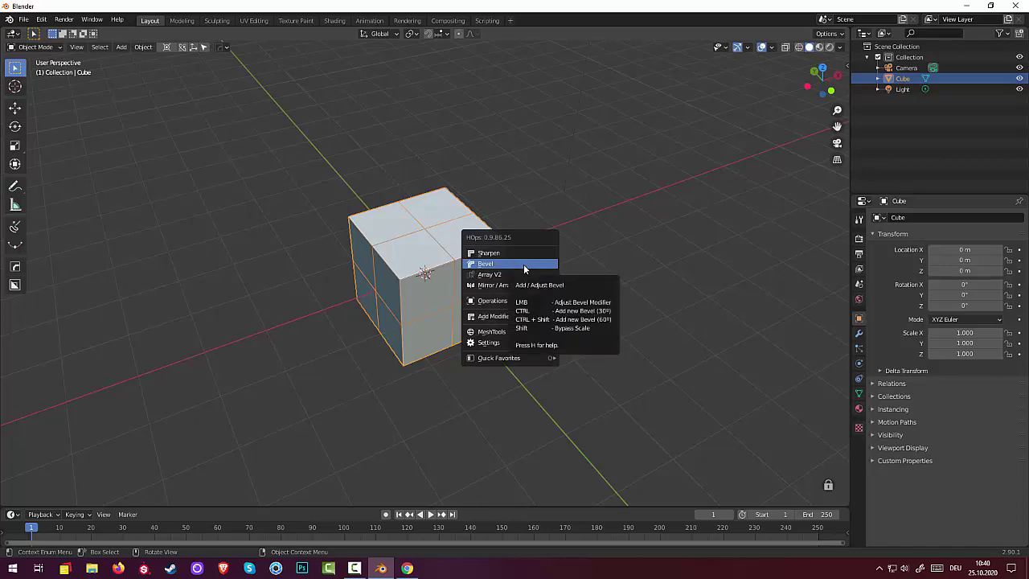
mouse_move(527, 331)
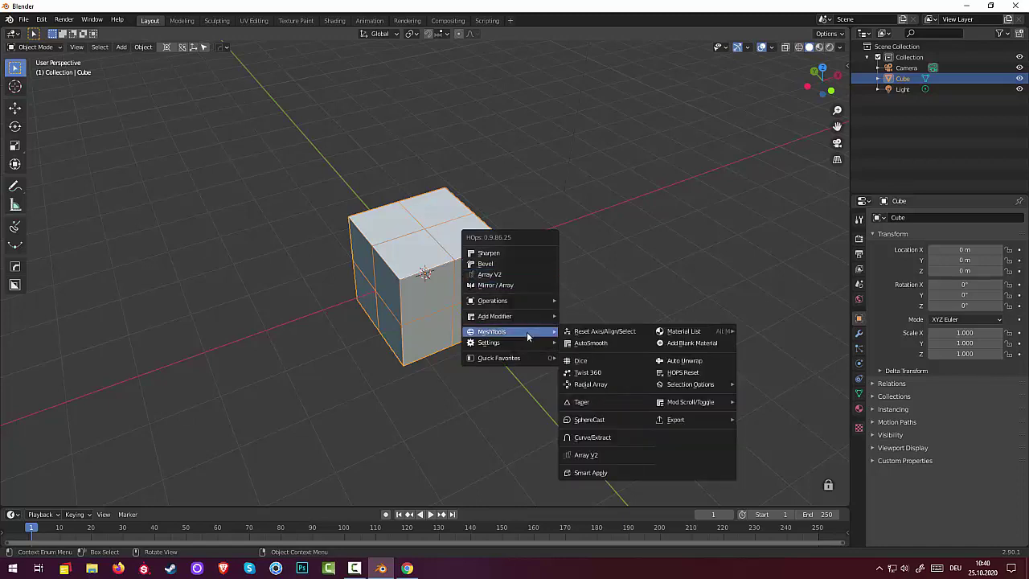
left_click(581, 366)
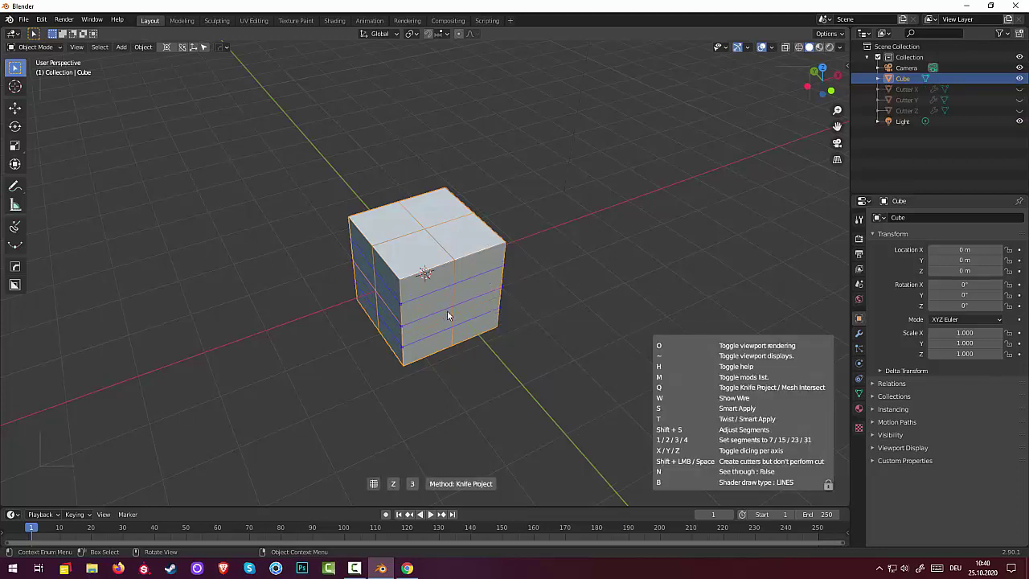
scroll(447, 311, "down", 1)
scroll(448, 317, "down", 1)
scroll(447, 319, "up", 1)
Step: Try 15 and 7 dice segments, reduce them to 2, and cut the cube along Z with Knife Project
key("2")
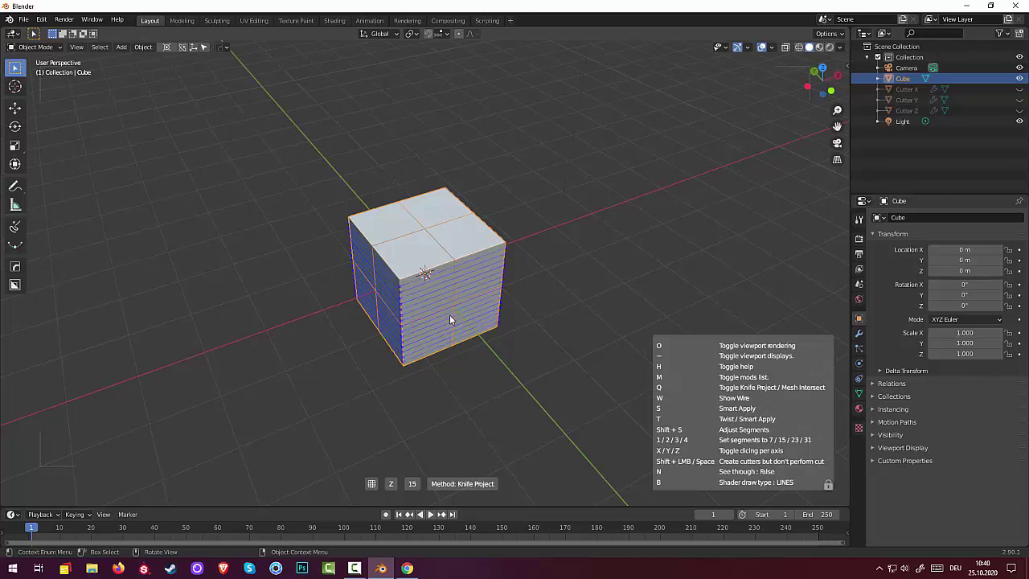
key("1")
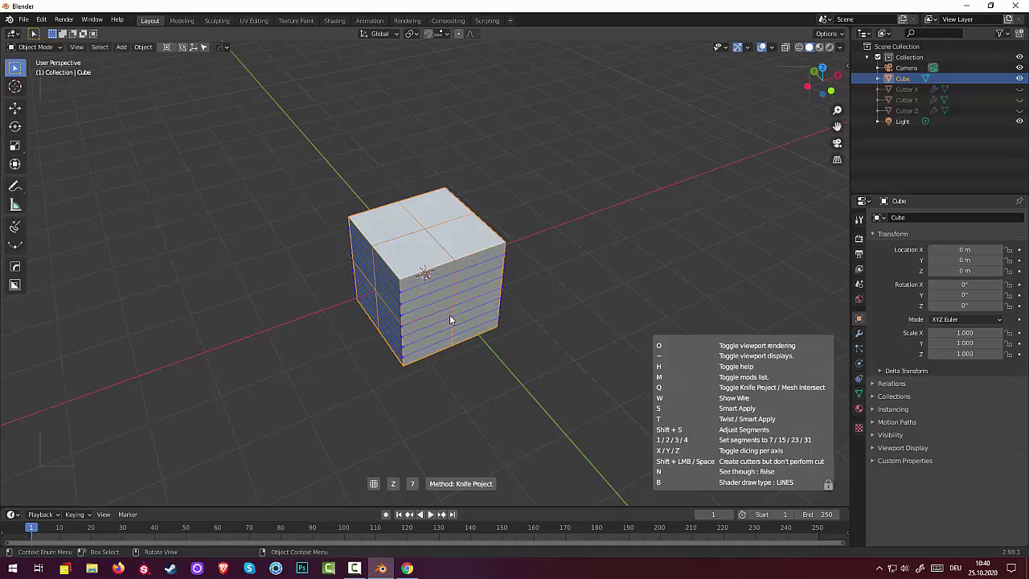
scroll(450, 319, "down", 5)
left_click(450, 319)
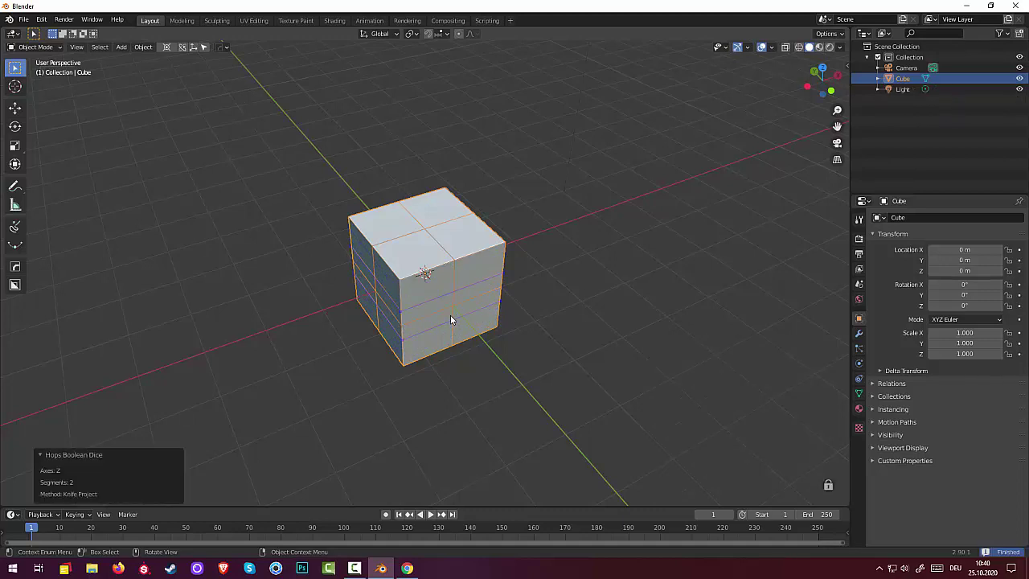
Step: Inspect the diced cube and undo the Z cuts
middle_click_drag(469, 314, 481, 292)
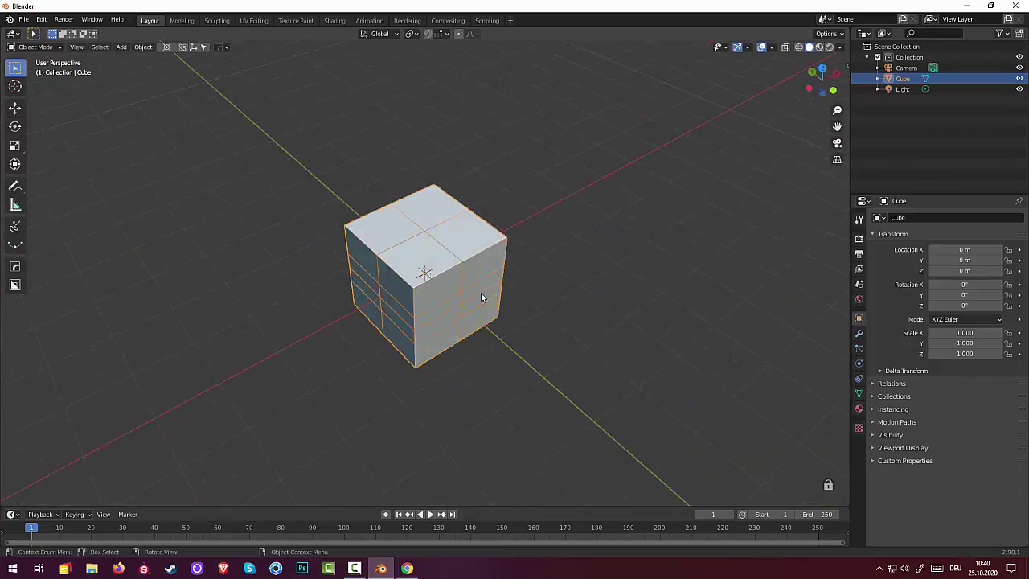
right_click(481, 292)
left_click(527, 306)
key("ctrl+z")
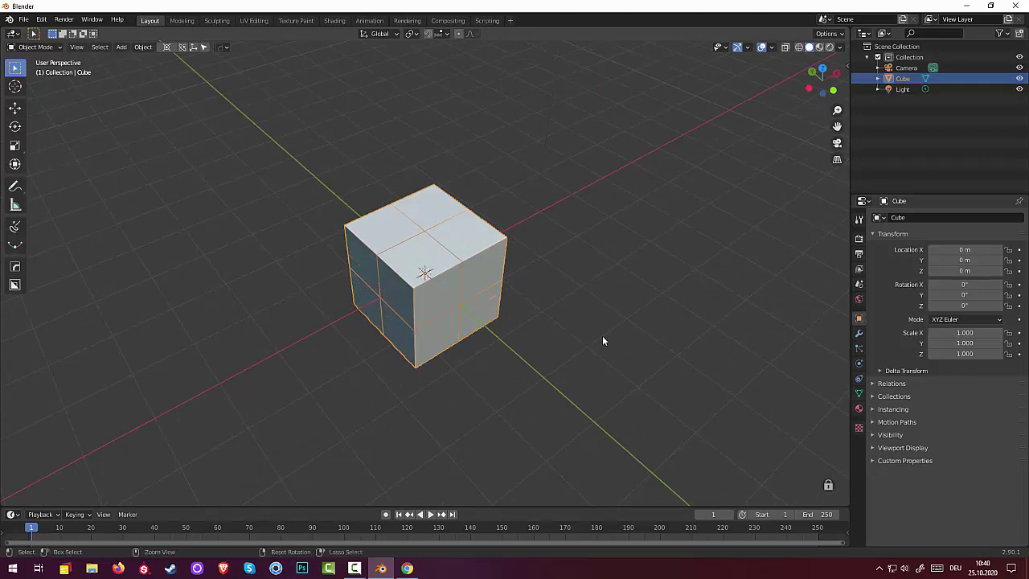
key("ctrl+z")
key("ctrl+shift+z")
key("ctrl+z")
key("ctrl+shift+z")
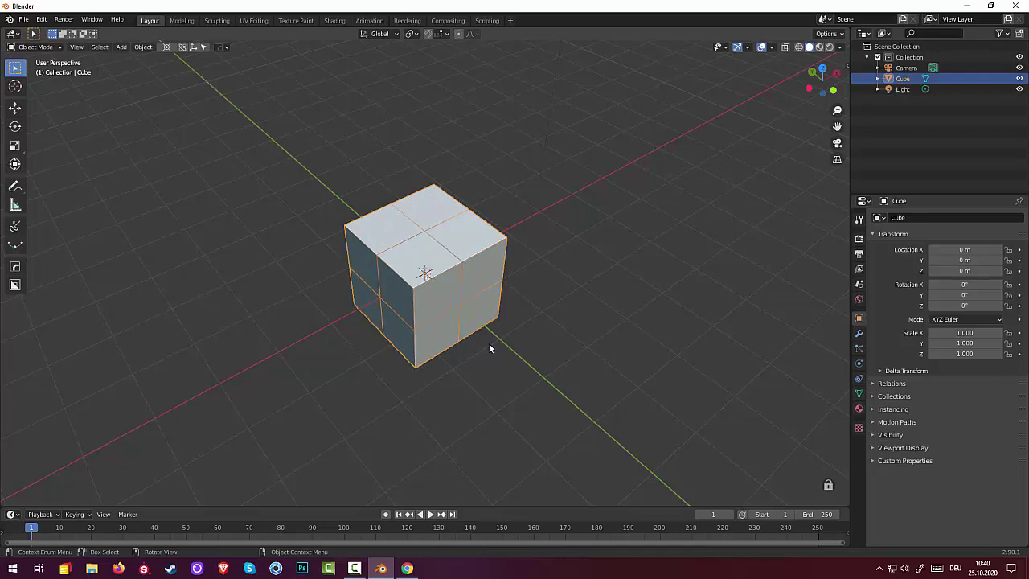
Step: Apply the Hard Ops Taper to the cube along -Z so its base flares wider than its top
key("q")
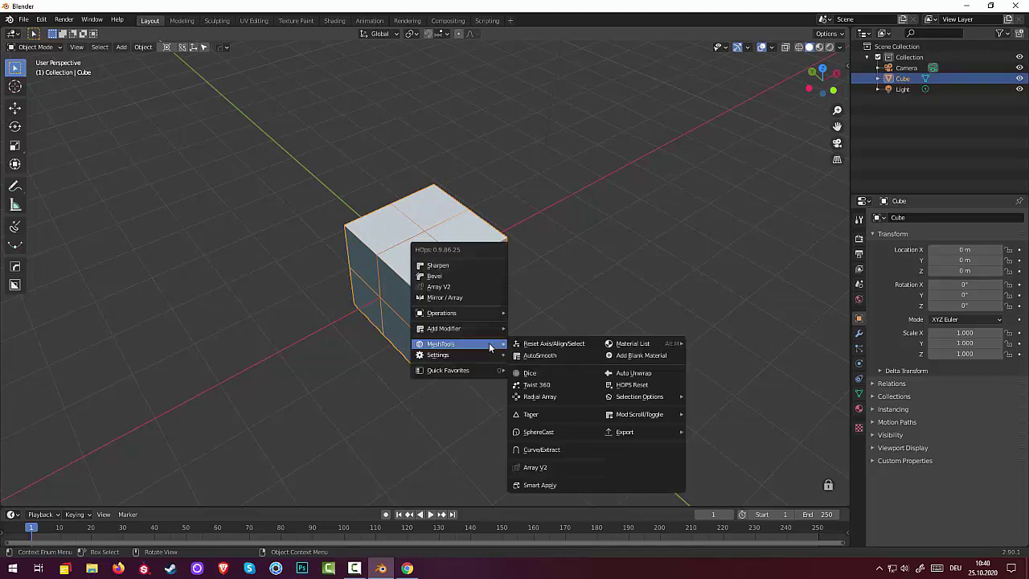
mouse_move(470, 328)
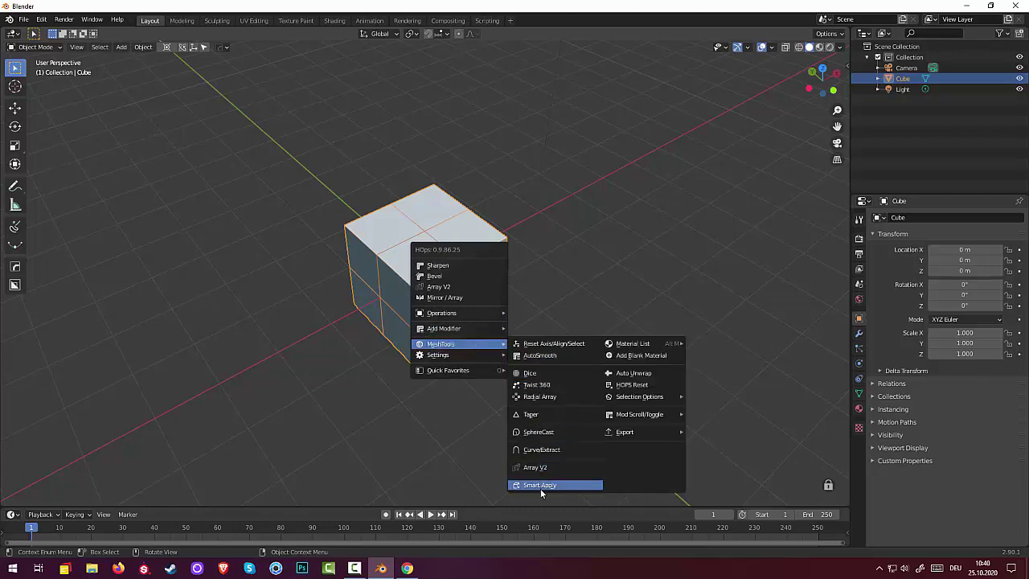
left_click(528, 416)
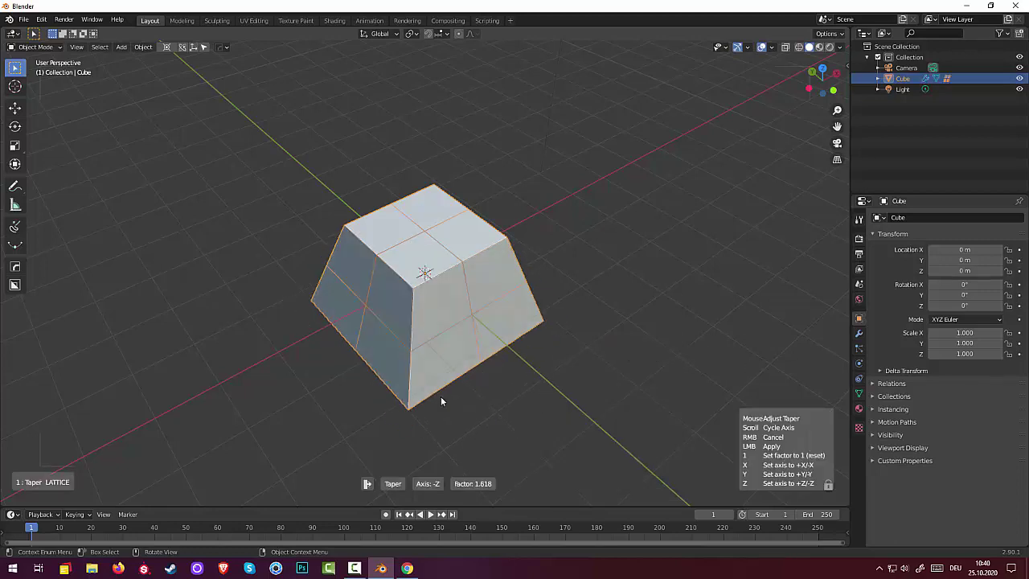
left_click(560, 174)
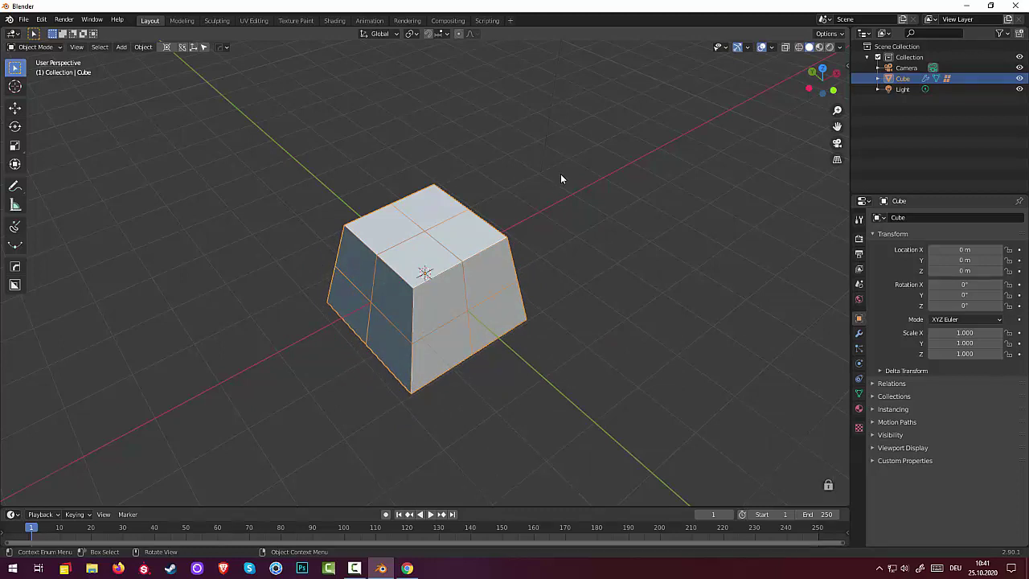
left_click(670, 184)
key("q")
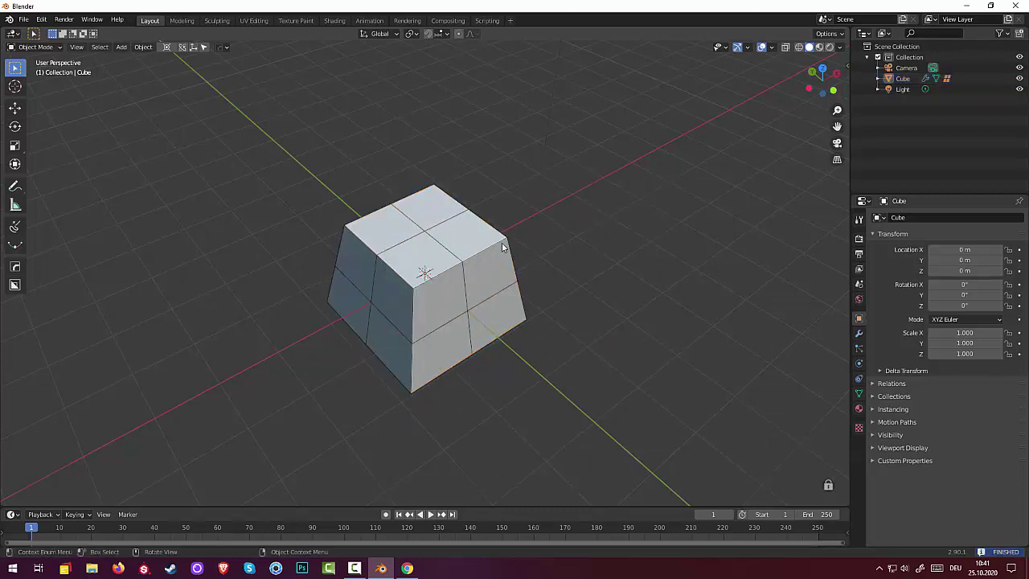
left_click(507, 271)
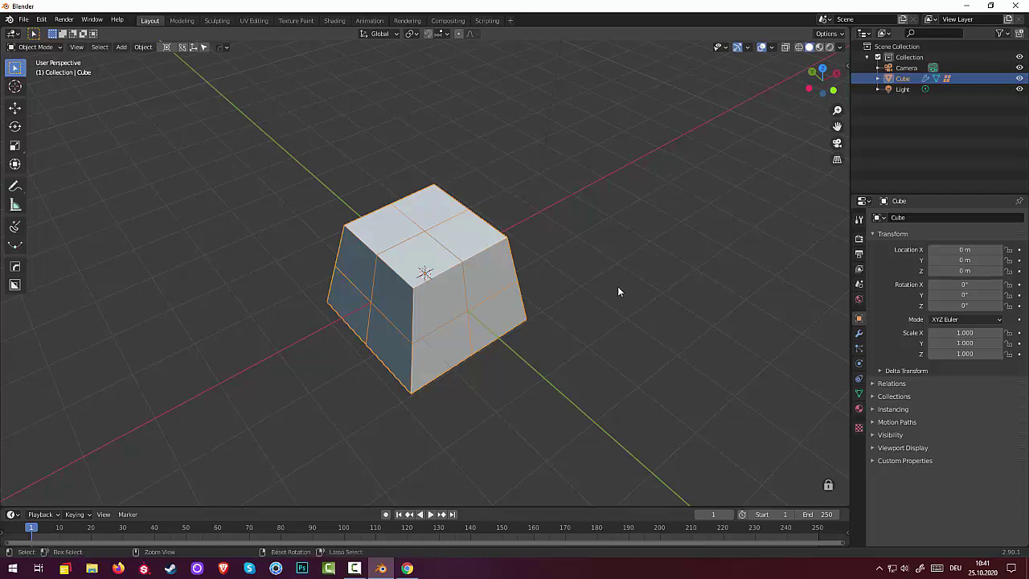
Step: Undo the taper on the cube
key("alt+a")
key("ctrl+z")
key("ctrl+z")
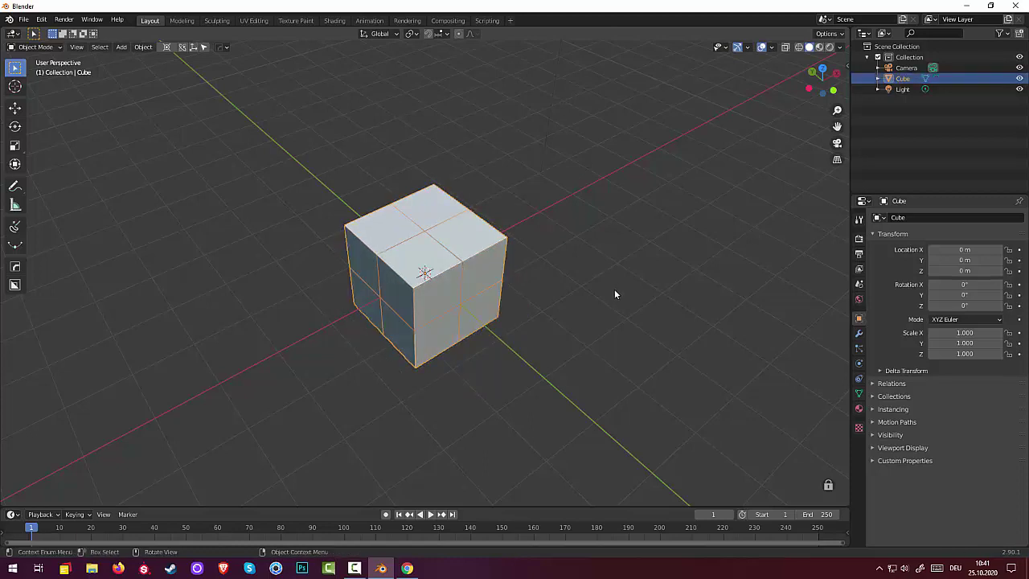
Step: Run Hard Ops Auto Unwrap on the cube and review its UV layout and unwrap settings
key("q")
mouse_move(614, 290)
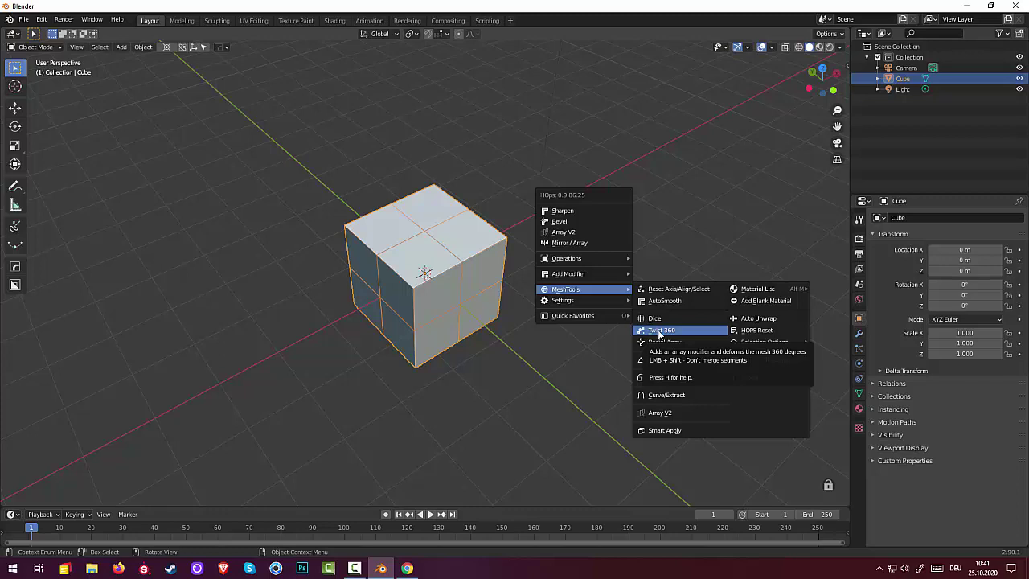
left_click(772, 320)
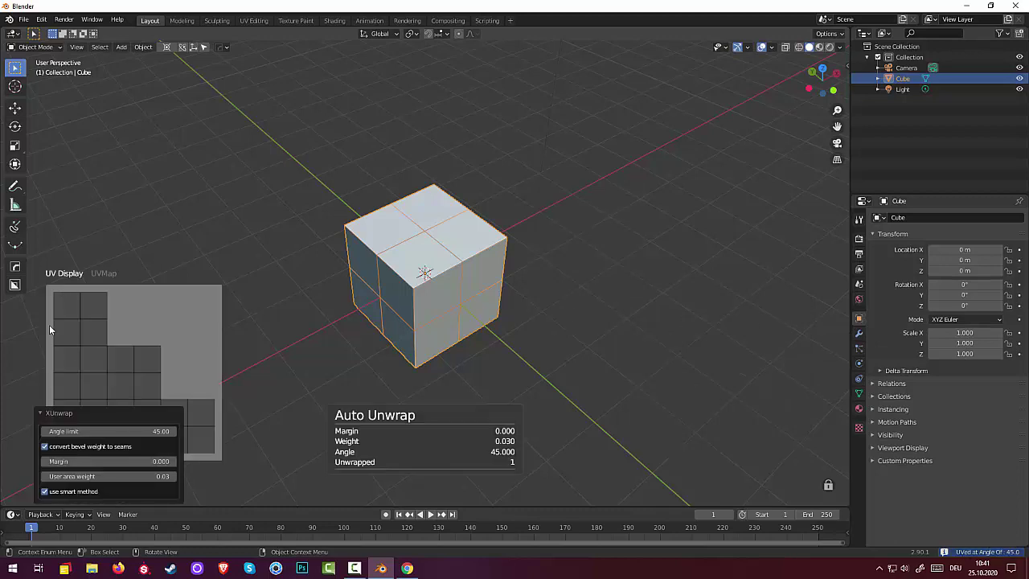
left_click(108, 415)
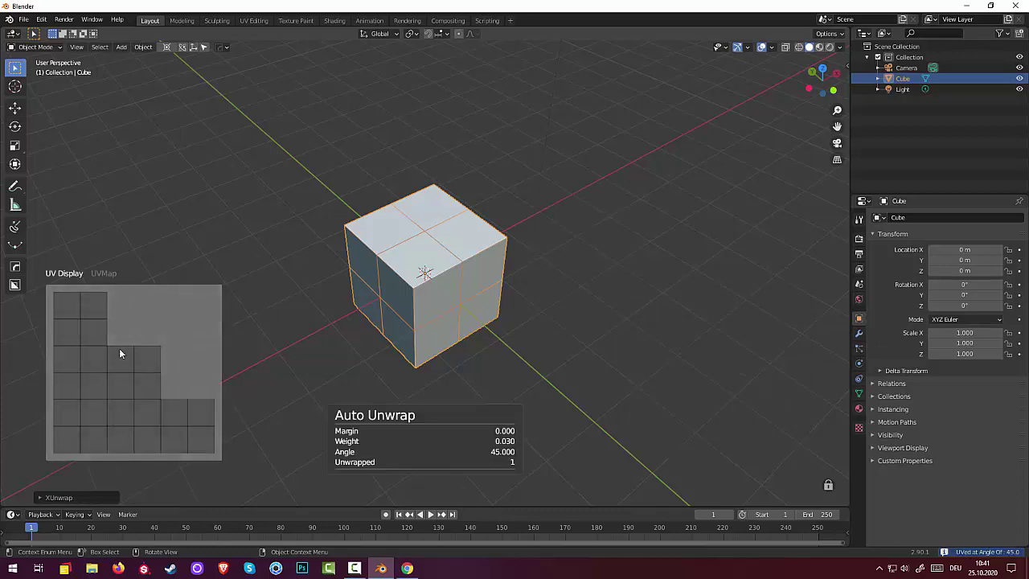
left_click(67, 503)
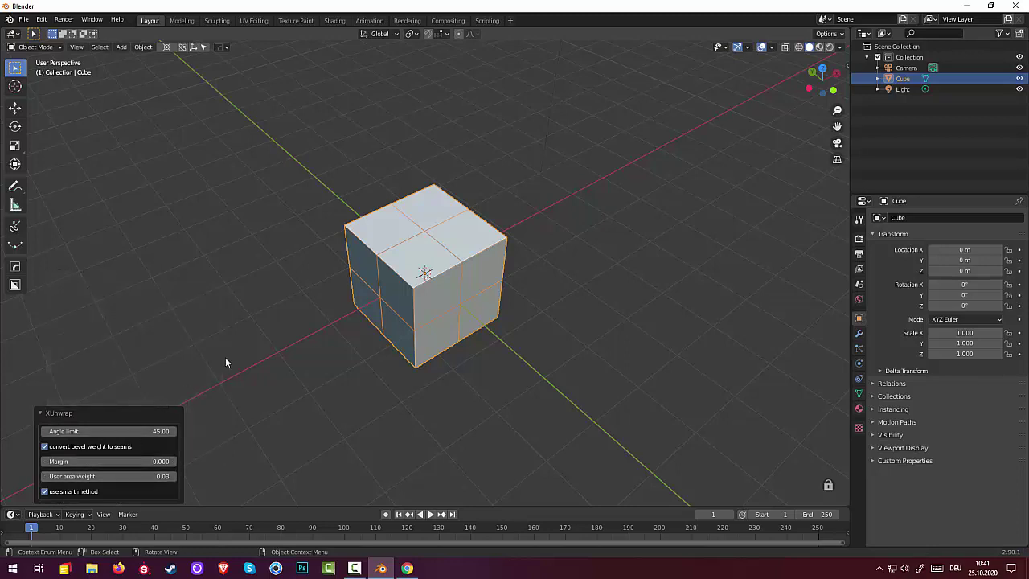
left_click(479, 334)
left_click(443, 293)
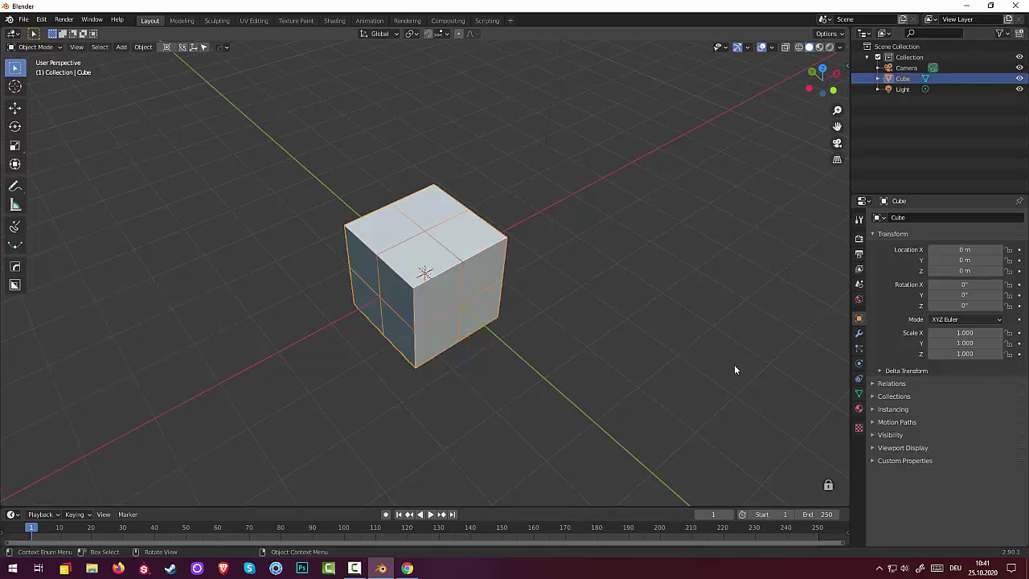
Step: Extract the diced cube's edges as a curve with Hard Ops Curve/Extract, using full fill and a thin bevel width
key("q")
mouse_move(734, 366)
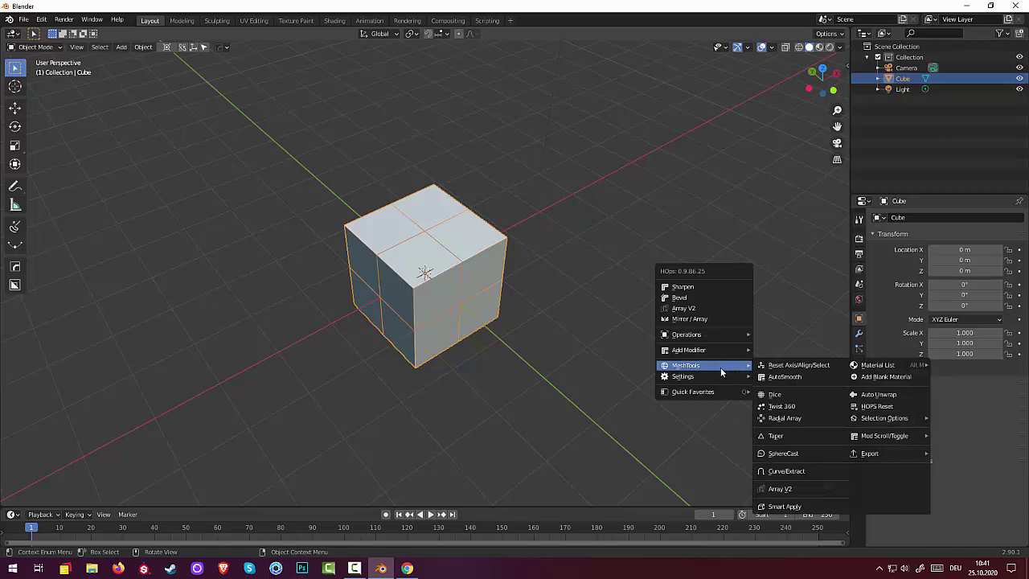
left_click(785, 472)
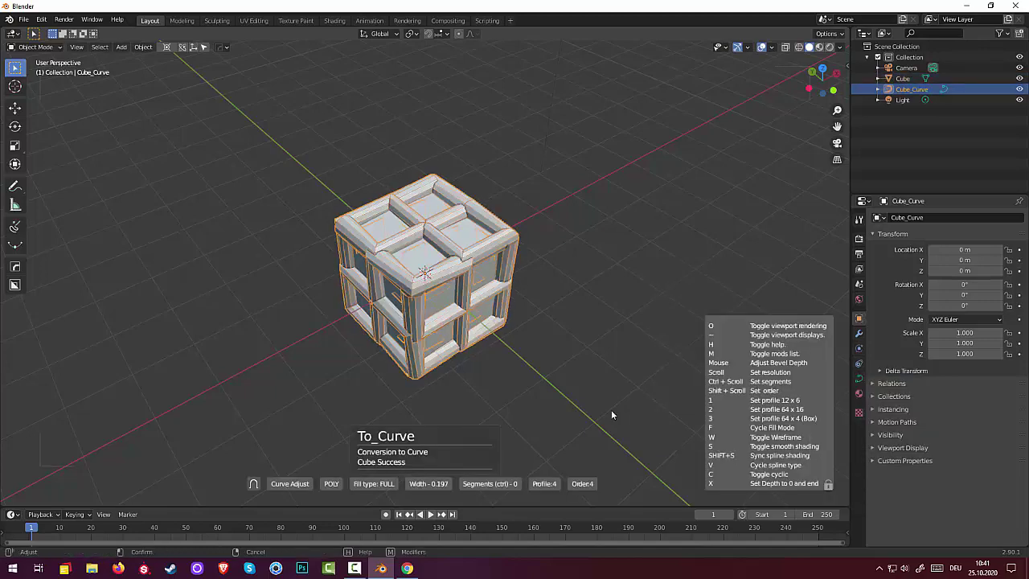
key("f")
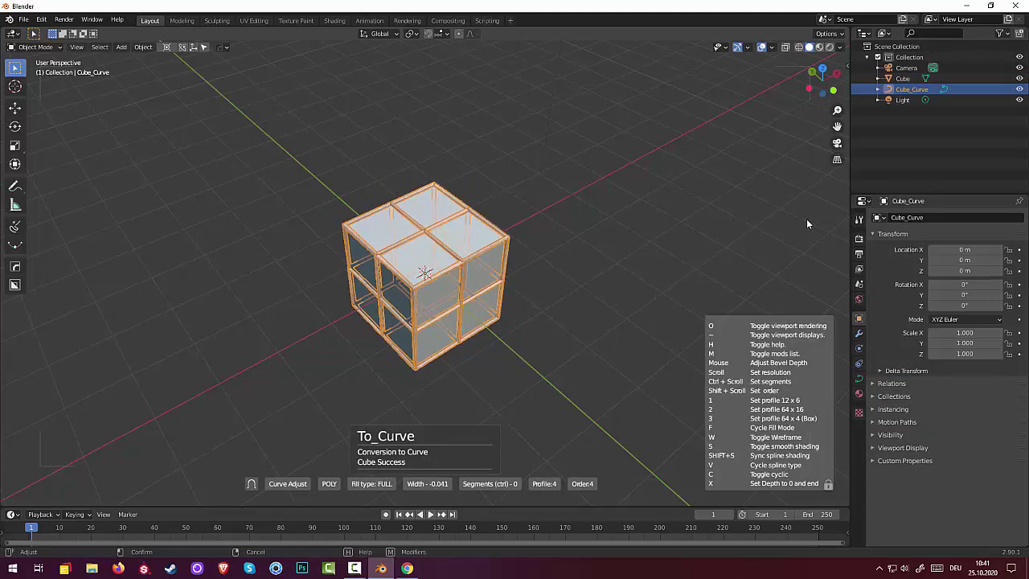
key("f")
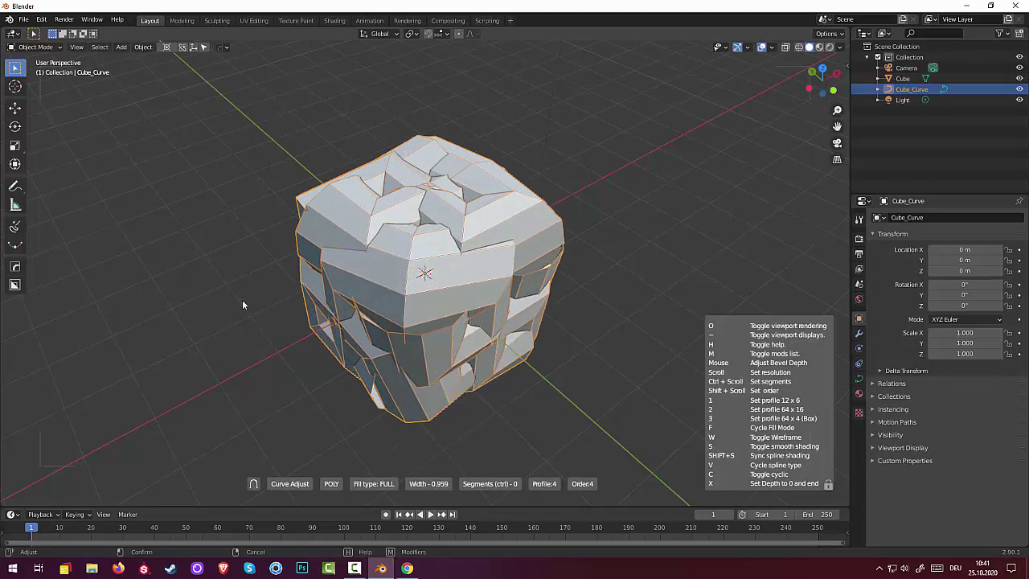
mouse_move(370, 374)
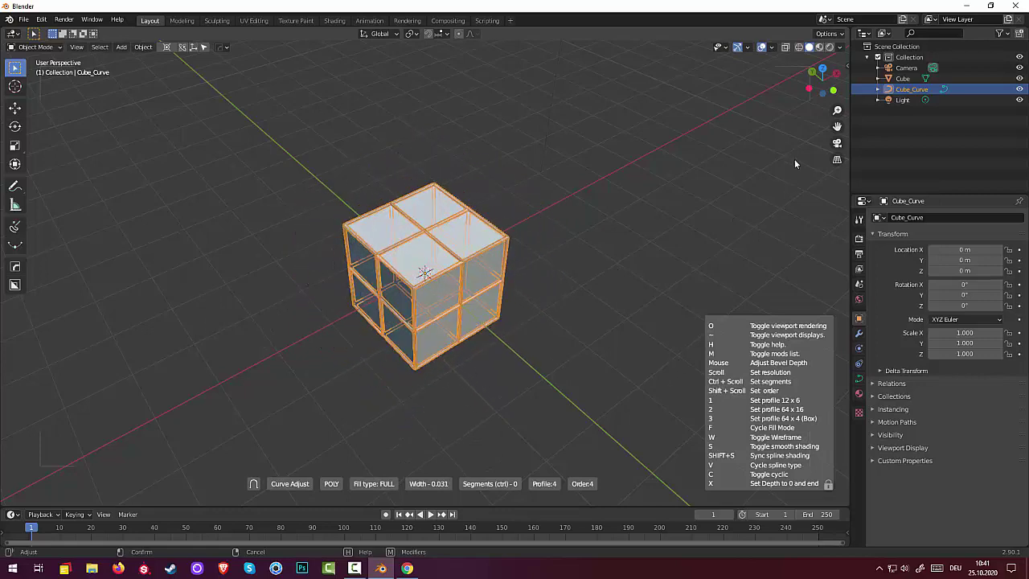
mouse_move(765, 176)
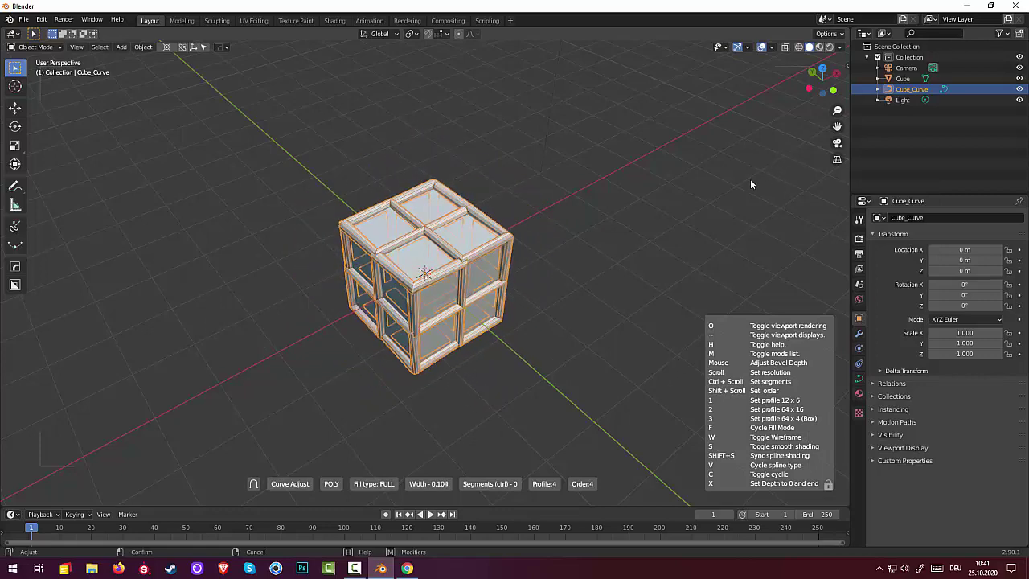
mouse_move(734, 197)
left_click(770, 164)
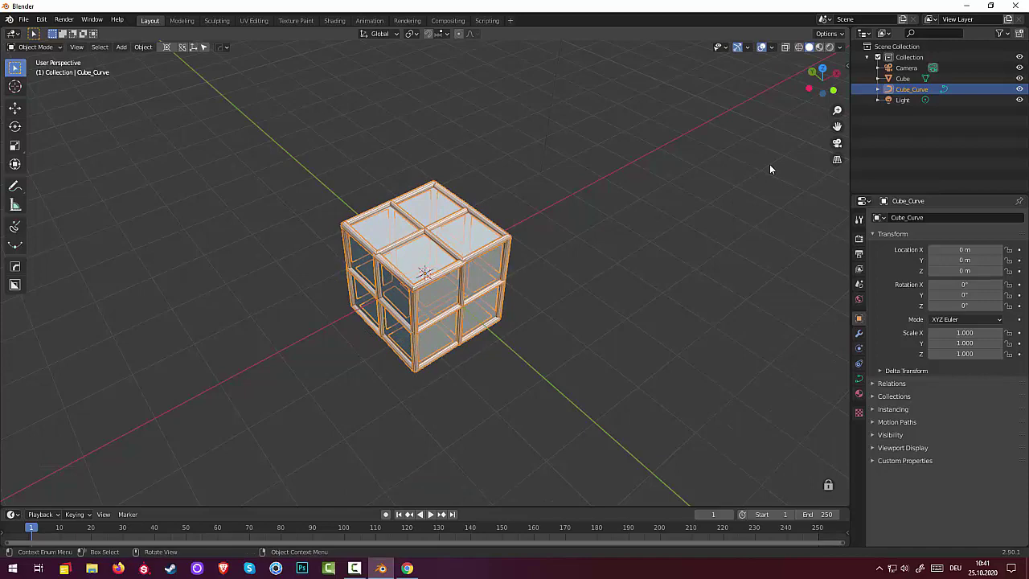
Step: Examine the curve frame around the cube from several angles and in the Modeling workspace, and return to Layout
left_click(621, 247)
middle_click_drag(636, 265, 544, 284)
scroll(514, 256, "up", 4)
scroll(504, 256, "down", 3)
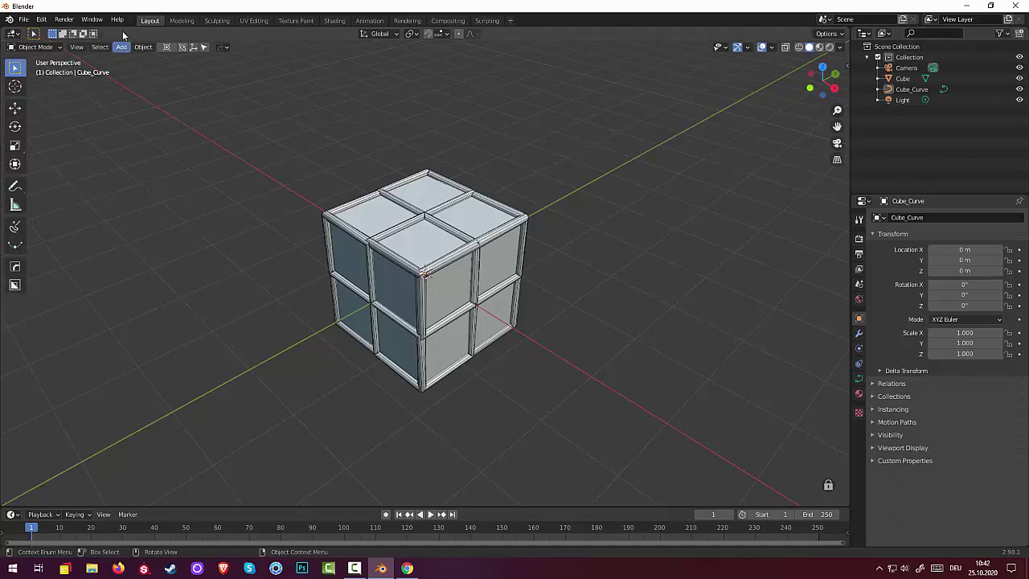
left_click(177, 24)
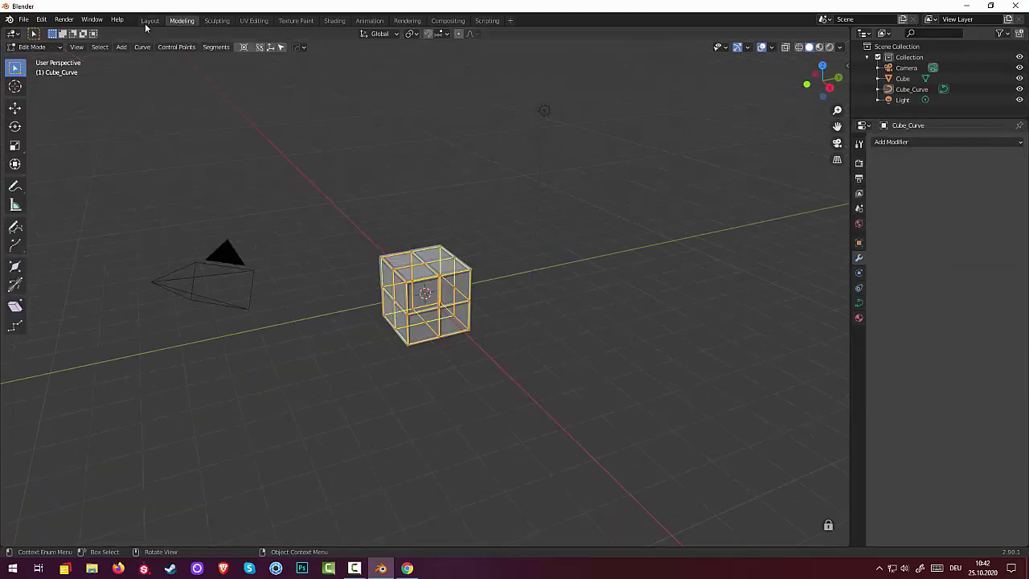
left_click(148, 22)
scroll(419, 343, "up", 3)
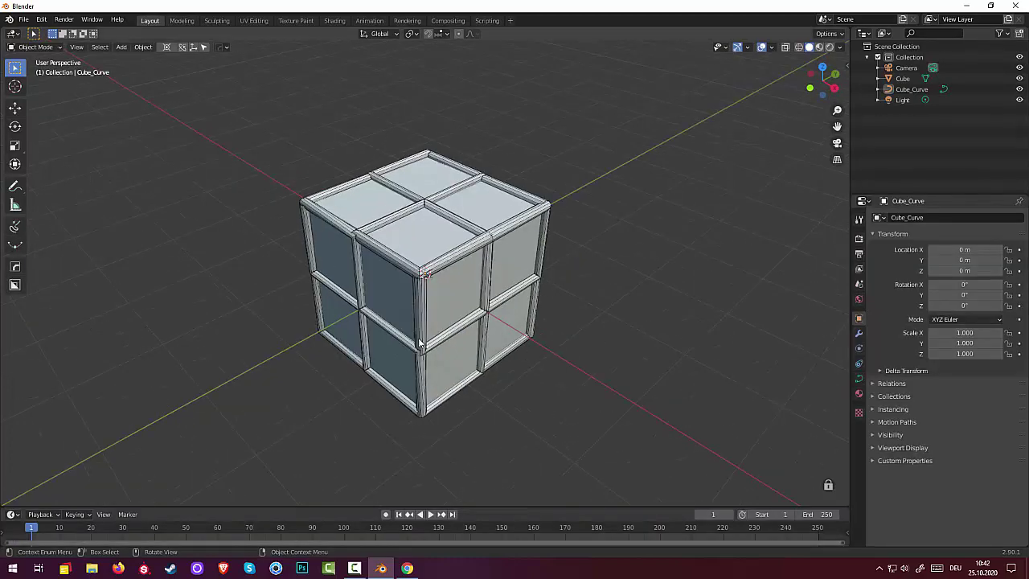
scroll(419, 341, "up", 2)
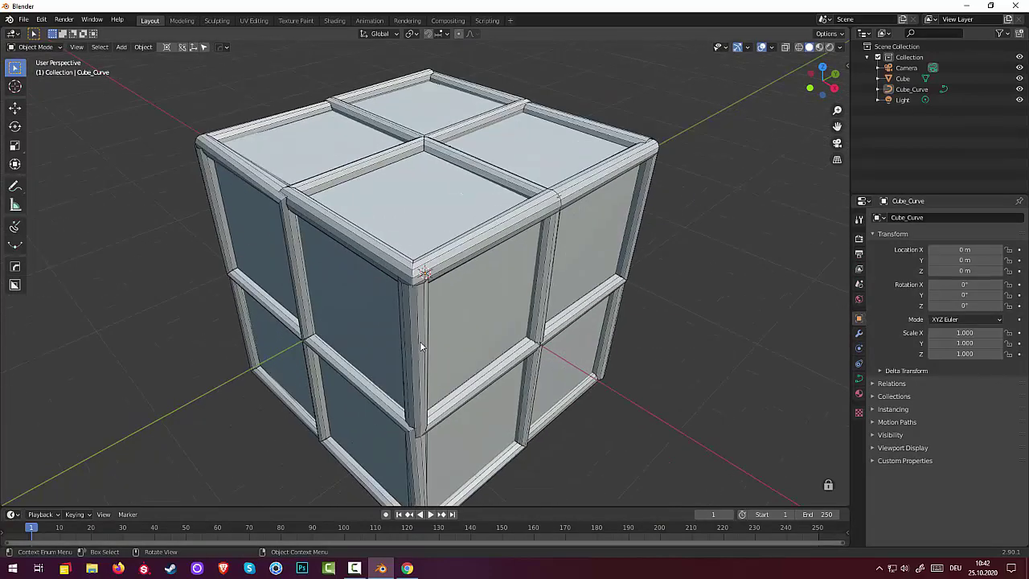
scroll(419, 341, "down", 1)
scroll(510, 376, "down", 2)
Step: Enter and leave Edit Mode on the extracted curve and review its Hard Ops curve options
middle_click_drag(553, 393, 706, 363)
key("Tab")
key("Tab")
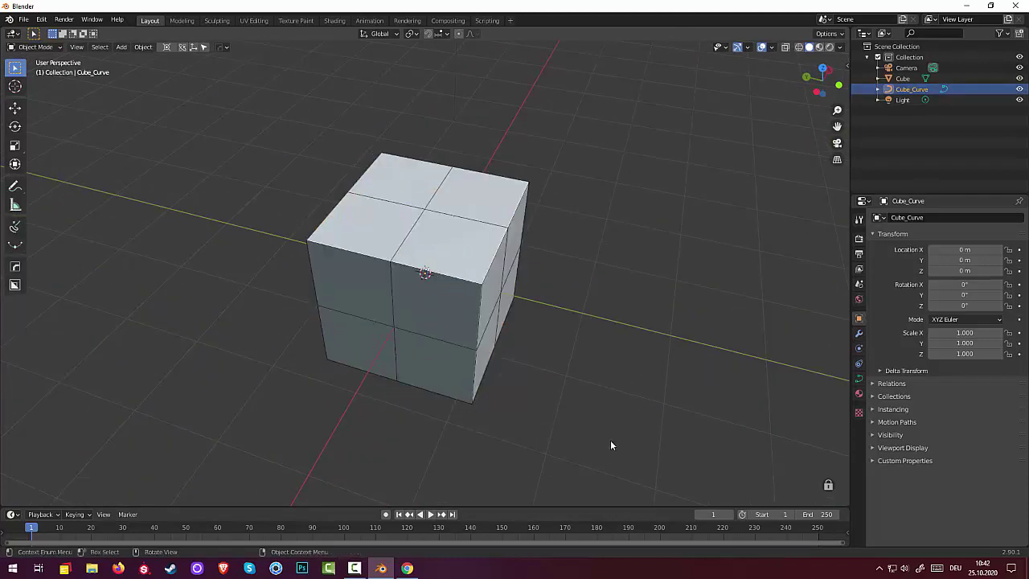
right_click(610, 442)
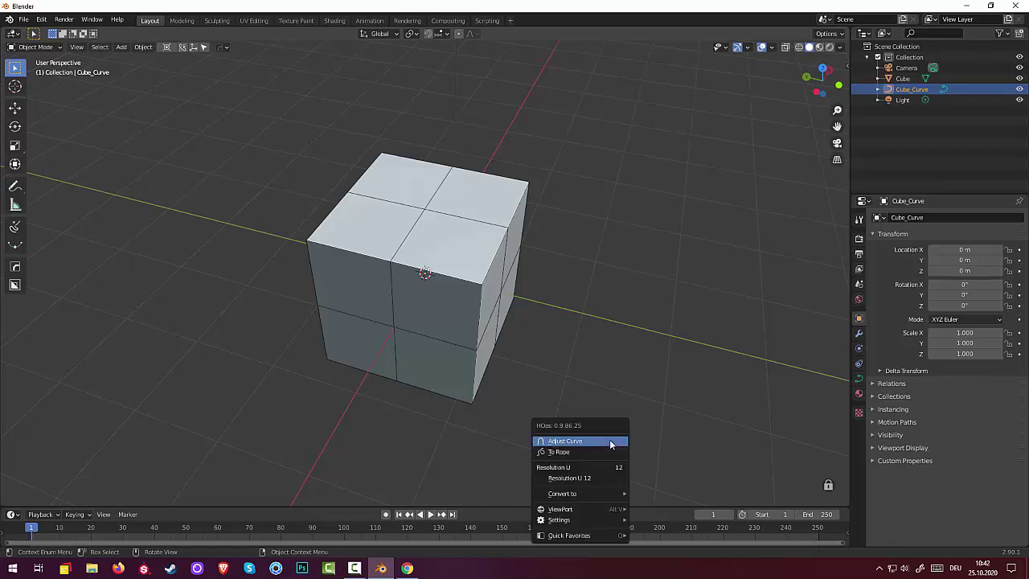
Step: Select the cube and review the Quick Favorites in its Hard Ops menu, including Object, Shade Smooth, Insert Keyframe and Apply
left_click(394, 293)
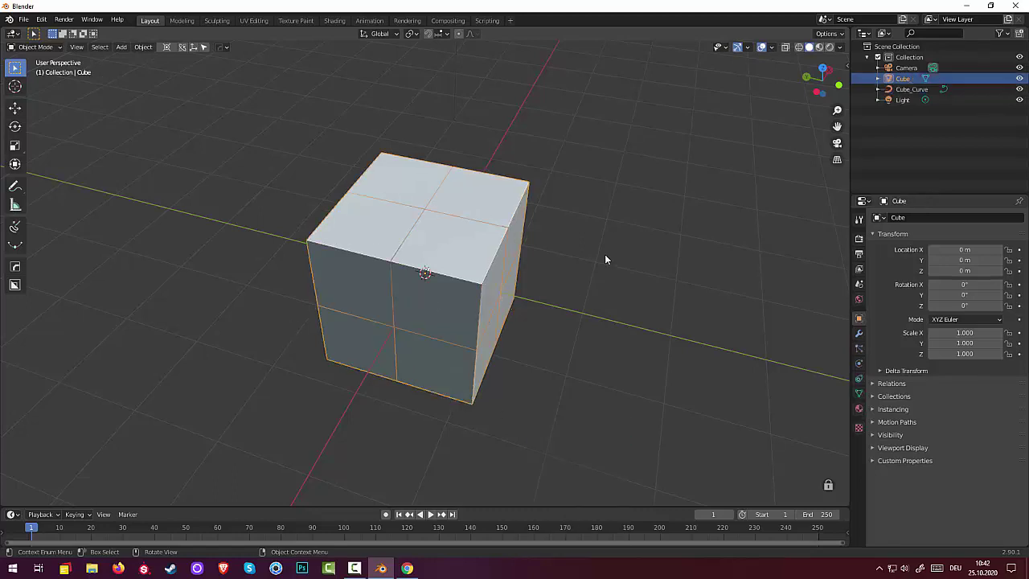
key("q")
mouse_move(584, 283)
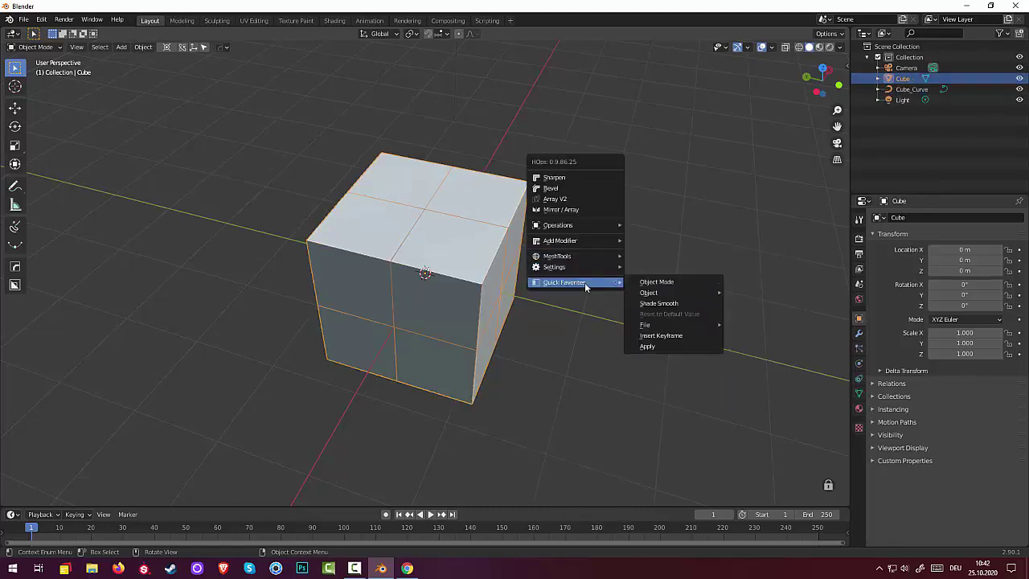
mouse_move(650, 294)
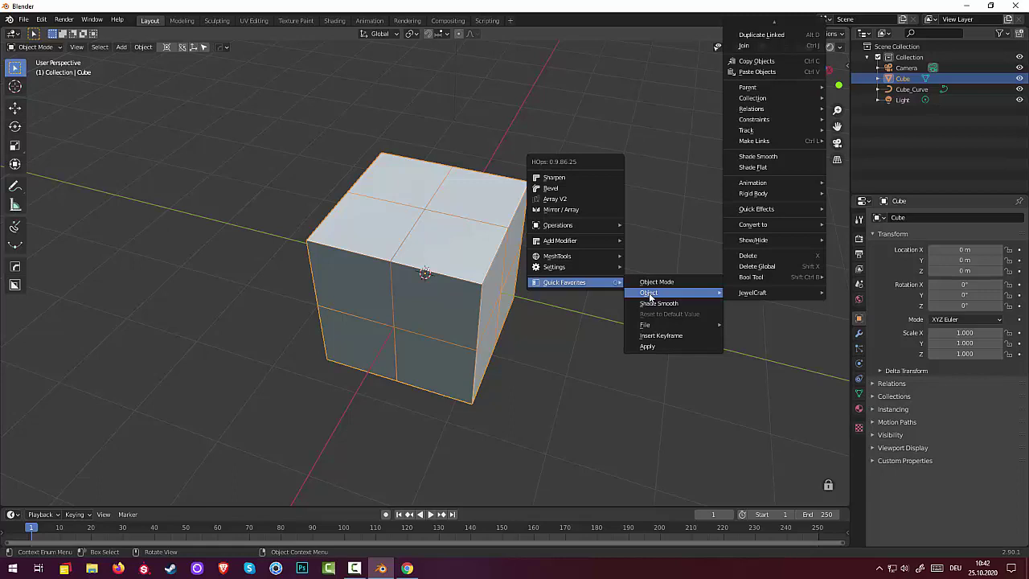
mouse_move(753, 291)
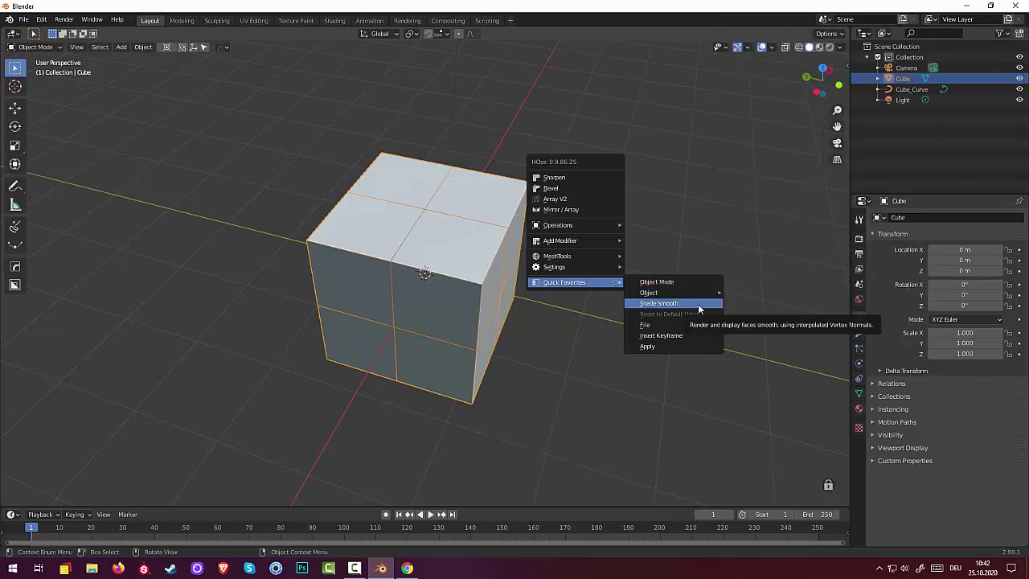
mouse_move(678, 328)
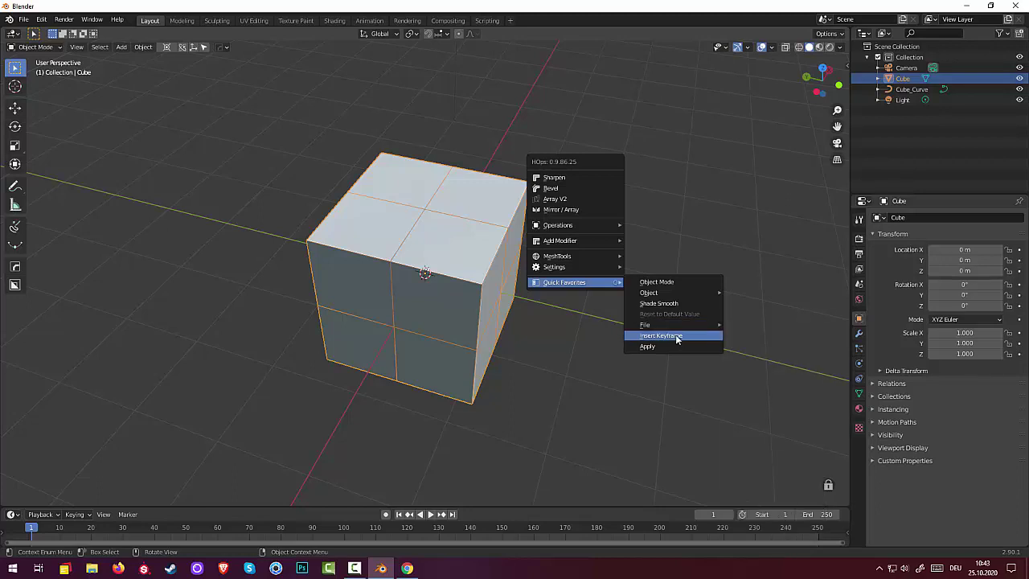
left_click(641, 351)
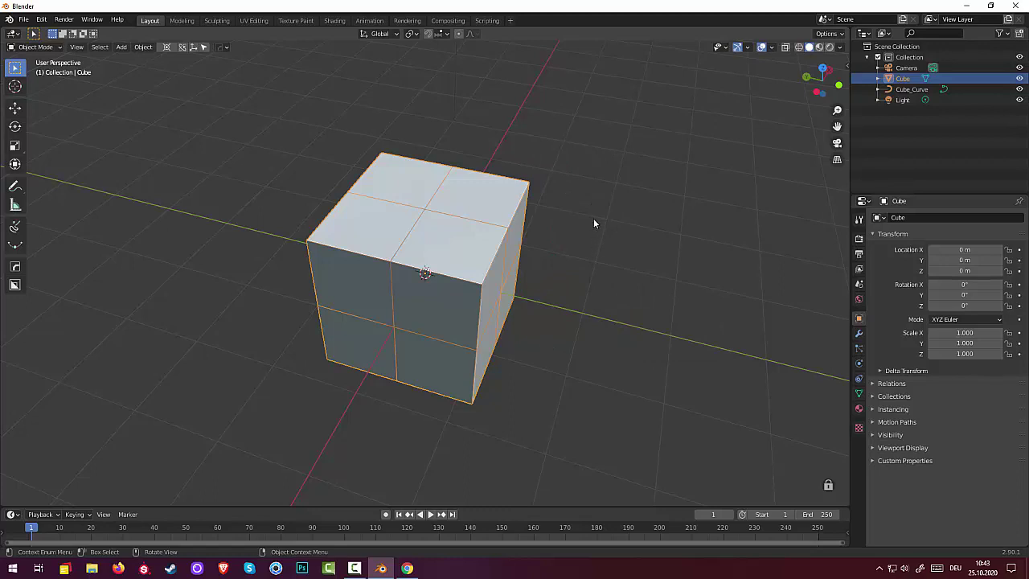
Step: Turn off the Wireframe display option for the cube in the Hard Ops settings
key("q")
mouse_move(569, 231)
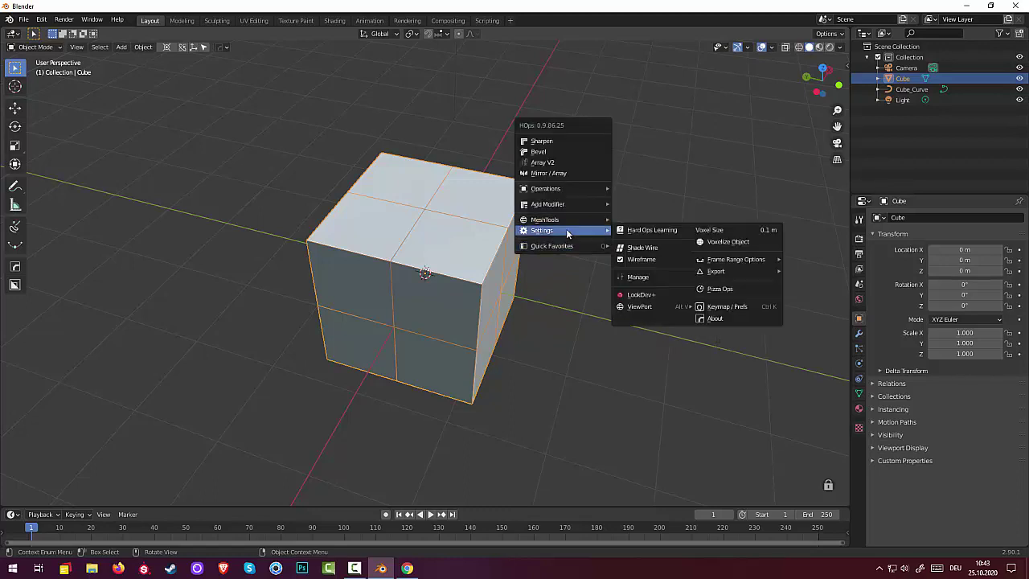
left_click(624, 261)
mouse_move(626, 260)
middle_mouse_down()
mouse_move(588, 256)
mouse_move(609, 243)
mouse_move(613, 255)
middle_mouse_up()
Step: Preview the cube in X-ray and wireframe display, and return to solid shading without X-ray
left_click(784, 47)
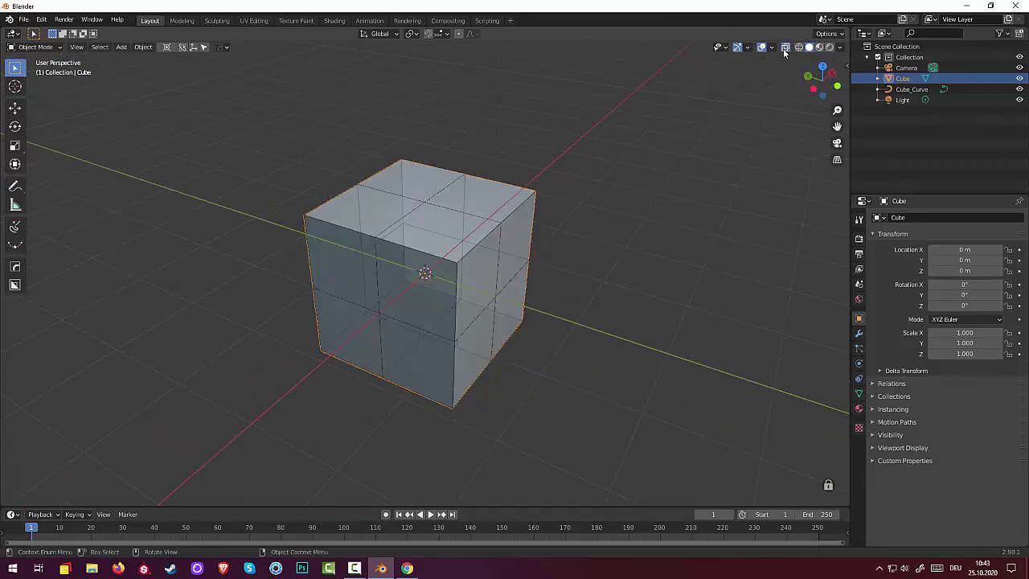
left_click(798, 47)
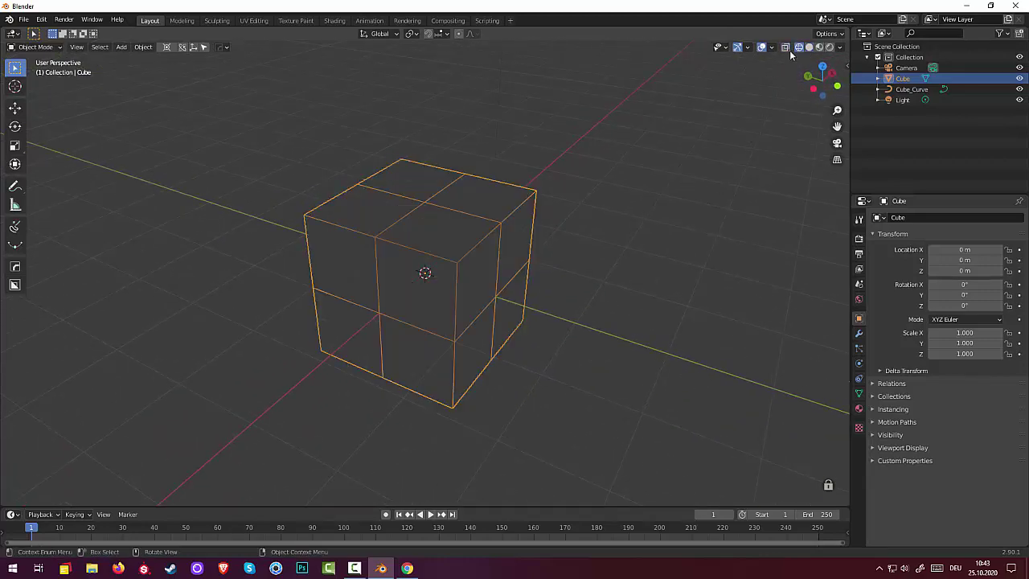
left_click(808, 46)
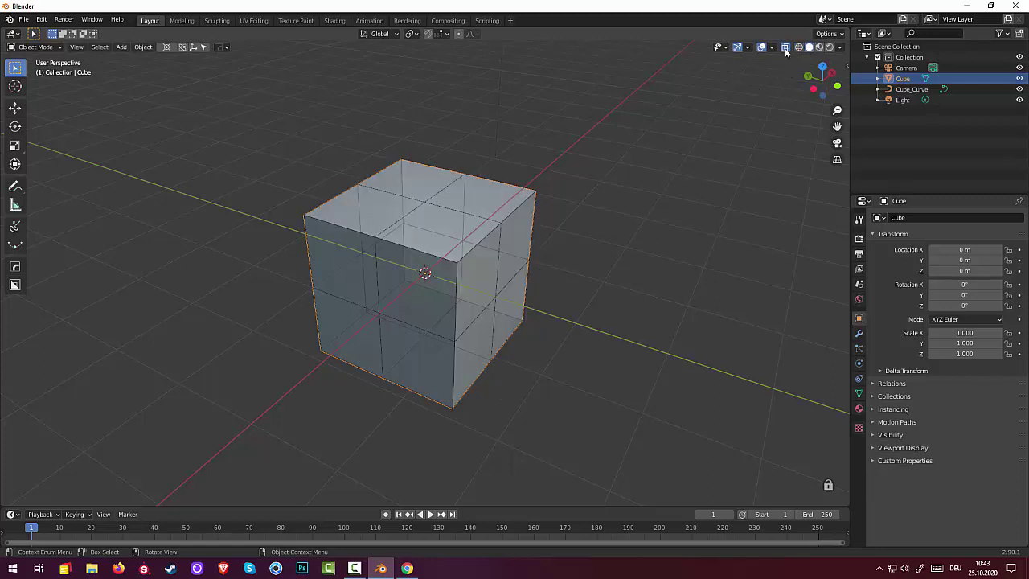
left_click(786, 47)
left_click(672, 234)
middle_click_drag(628, 278, 549, 274)
left_click(500, 303)
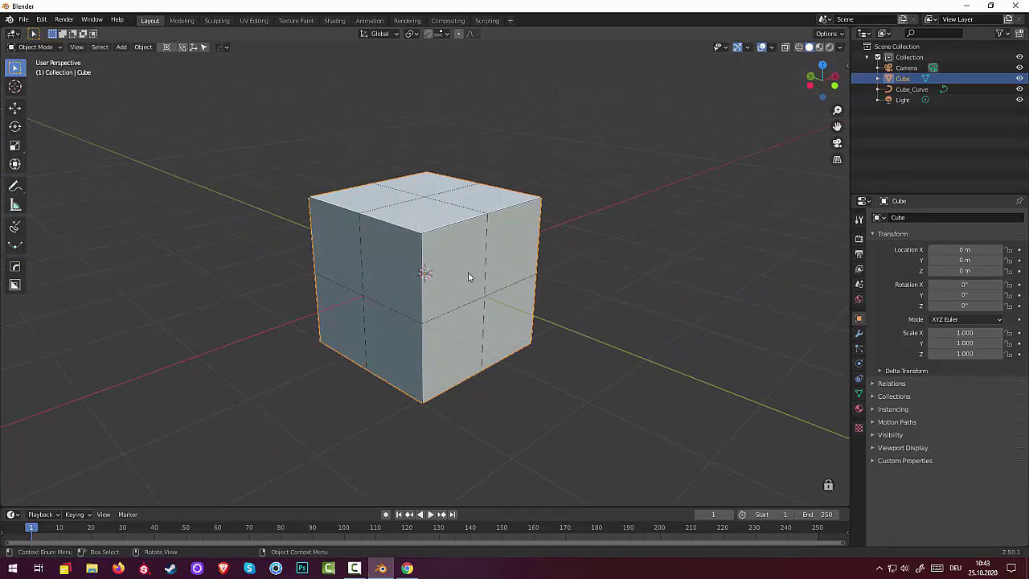
mouse_move(507, 273)
middle_mouse_down()
mouse_move(701, 234)
mouse_move(845, 291)
mouse_move(587, 309)
mouse_move(482, 264)
mouse_move(555, 266)
mouse_move(556, 276)
mouse_move(520, 281)
mouse_move(499, 269)
middle_mouse_up()
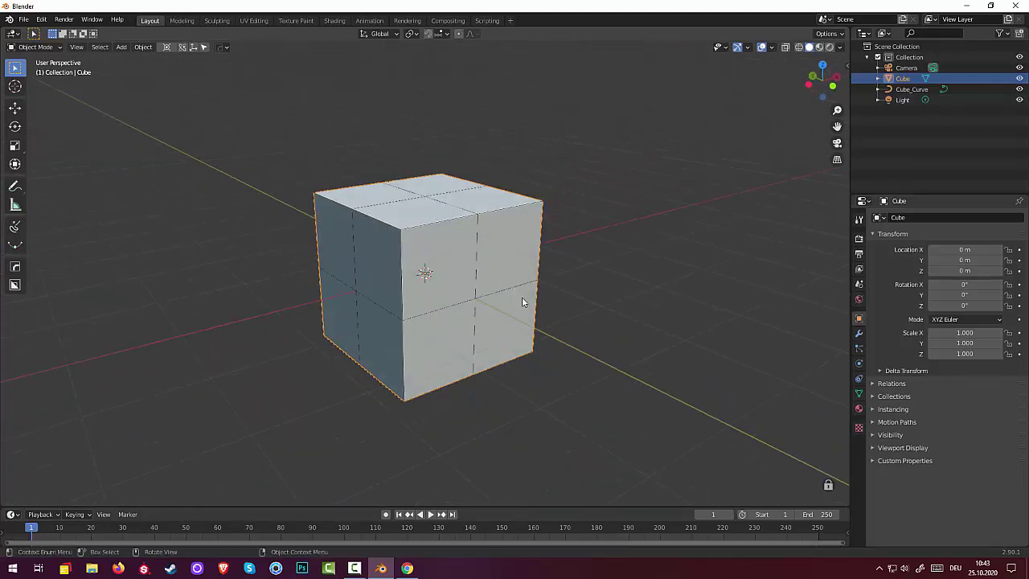